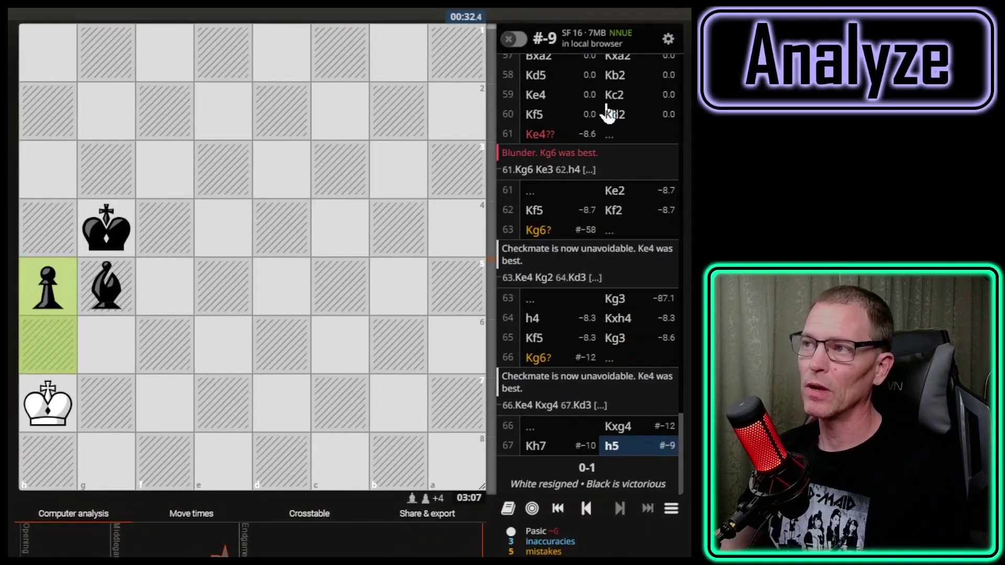
Step: Switch the local engine evaluation on and then back off
click(514, 40)
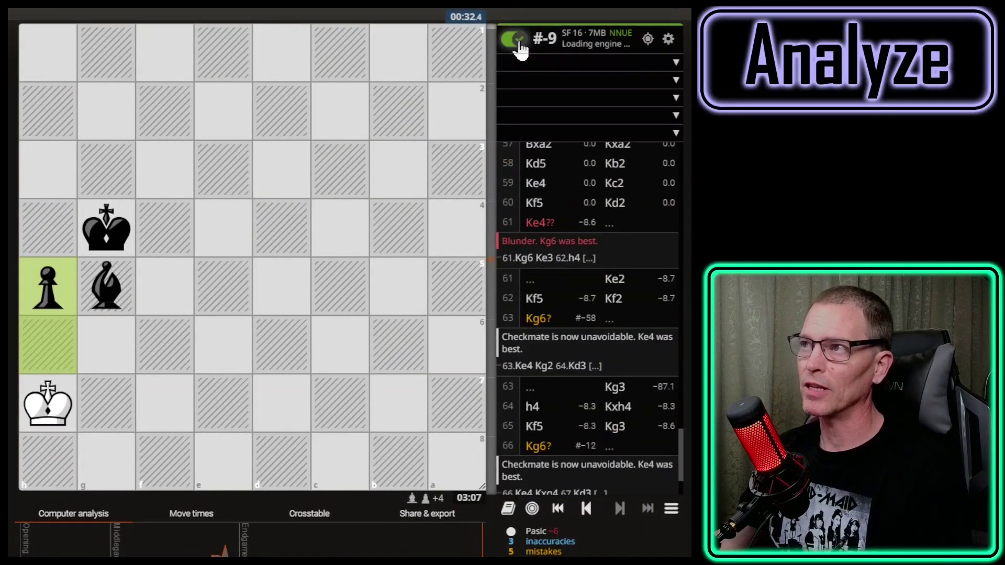
mouse_move(626, 119)
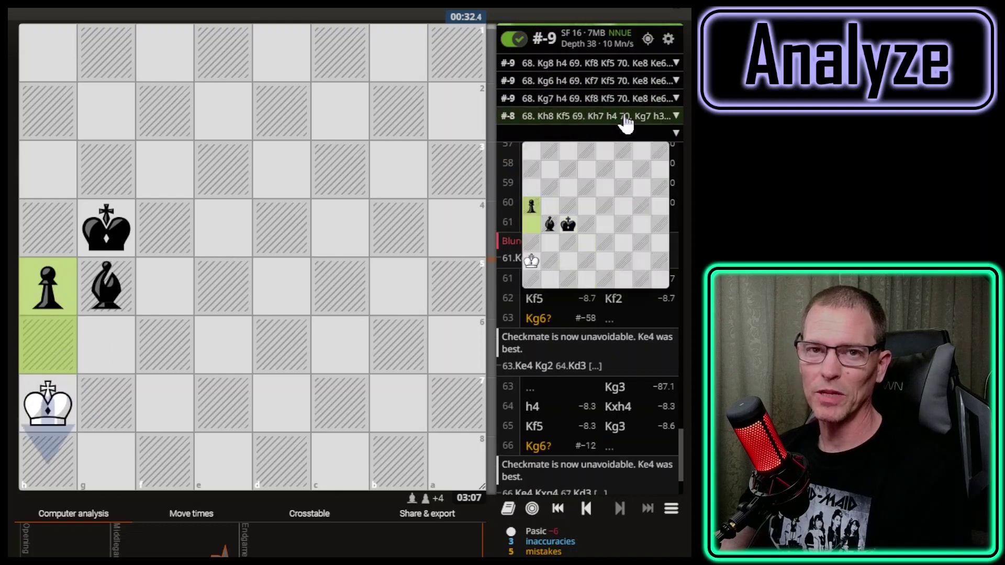
click(513, 39)
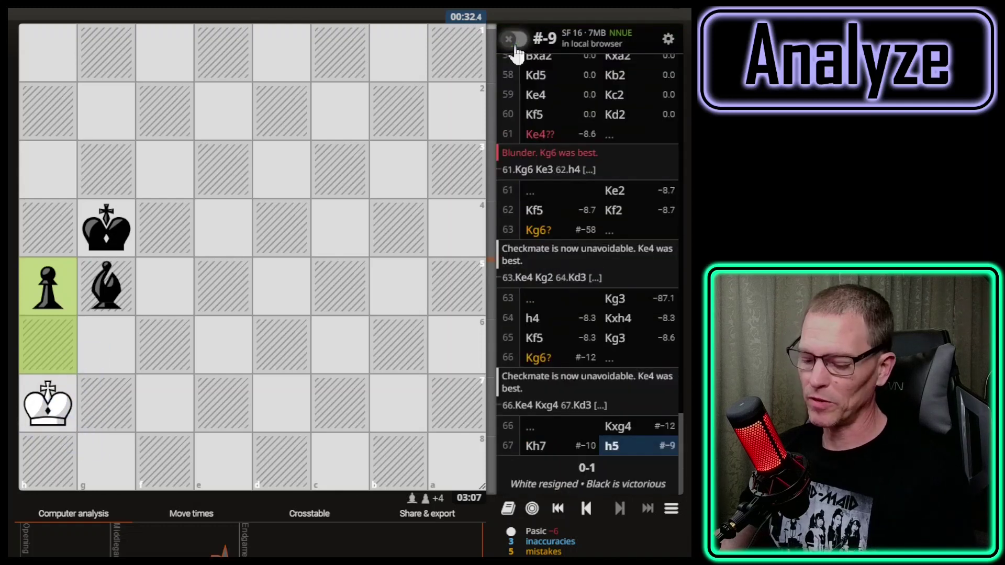
Step: Hide and restore computer analysis annotations, then return the board to the starting position
click(516, 46)
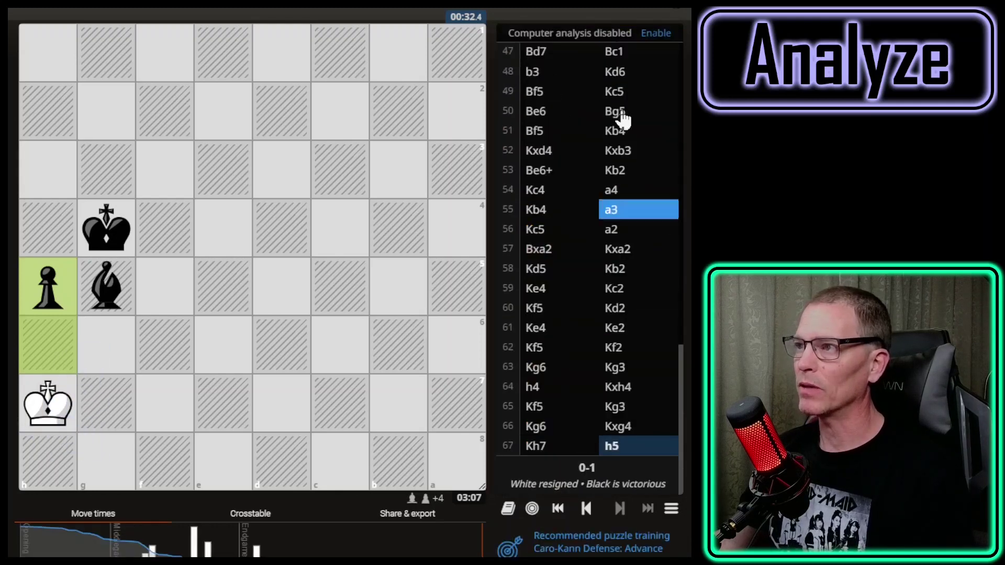
scroll(568, 388, up, 15)
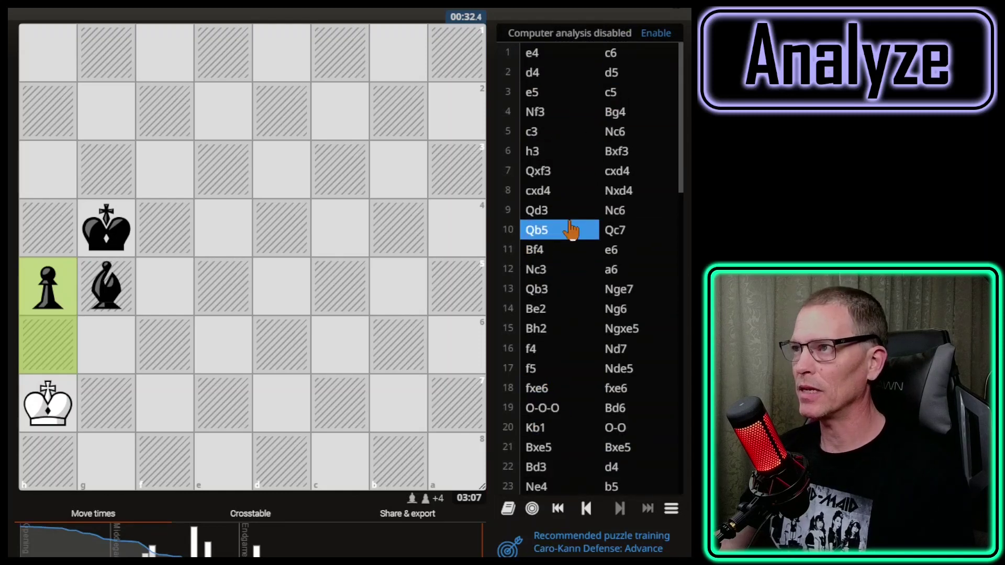
key(z)
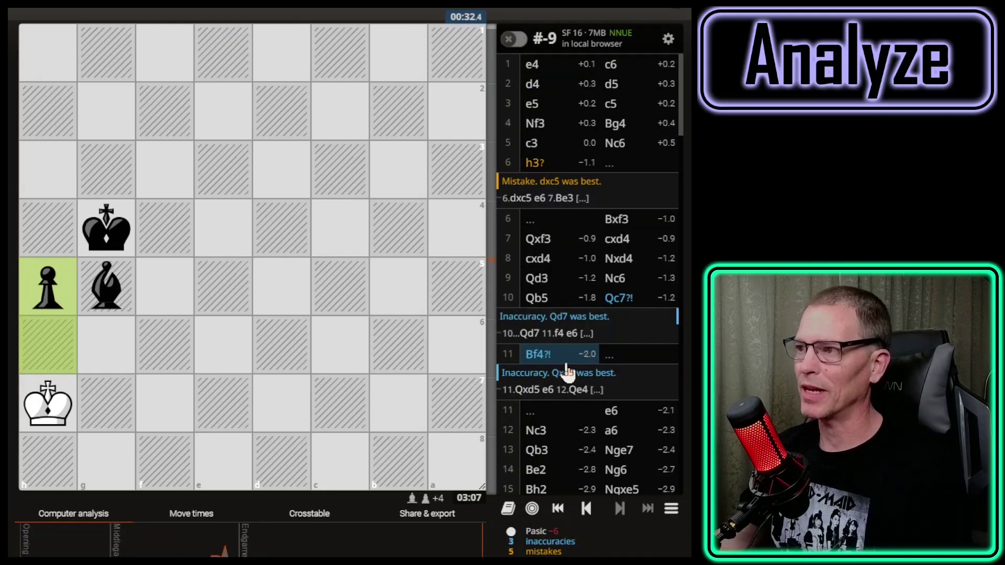
click(559, 510)
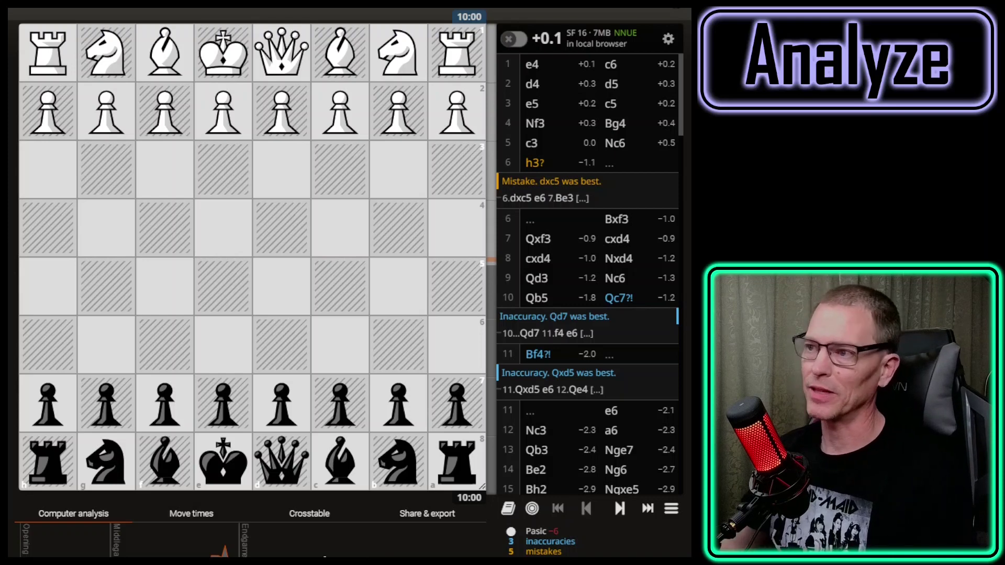
Step: Jump to the 20. Kb1 position from the evaluation graph below the board
scroll(381, 537, down, 3)
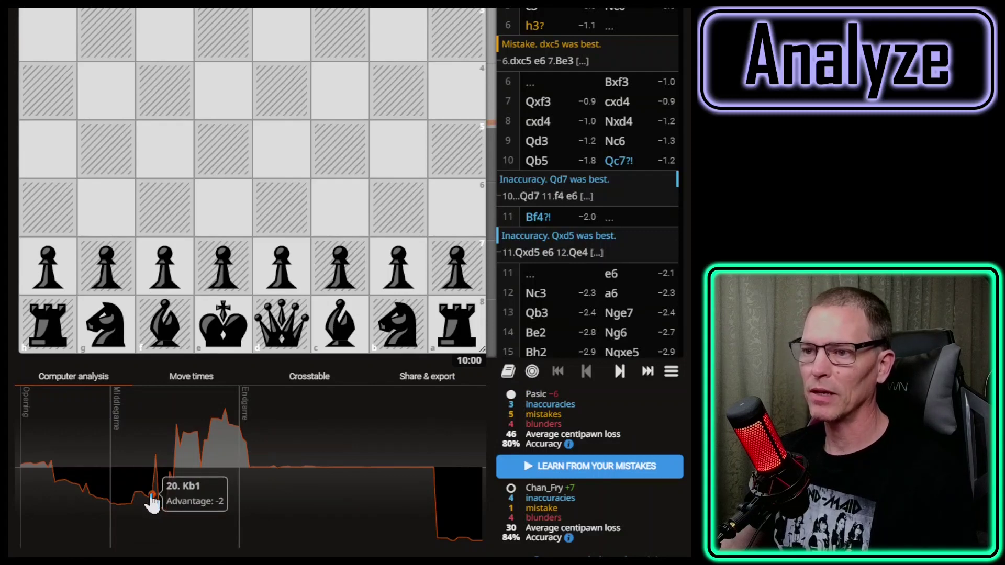
click(152, 500)
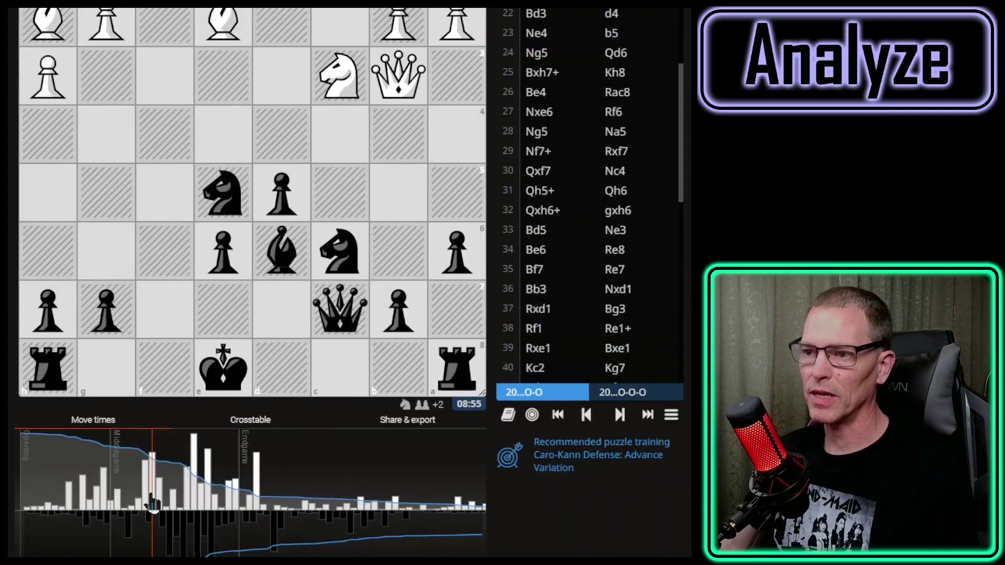
Step: Sketch kingside castling to g8 and an f8-to-f2 arrow, then clear them
scroll(370, 534, up, 1)
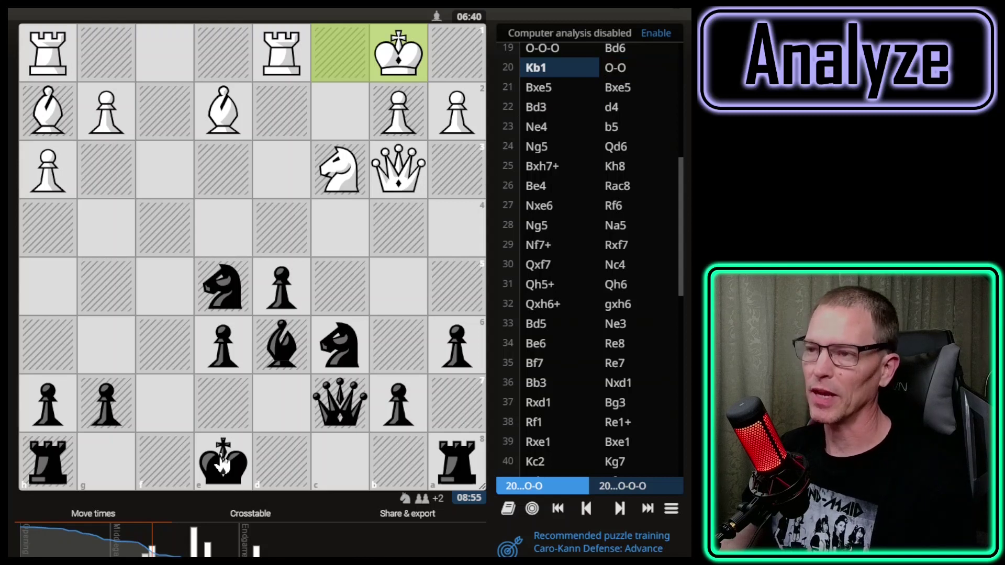
drag(222, 463, 101, 461)
right_click(165, 471)
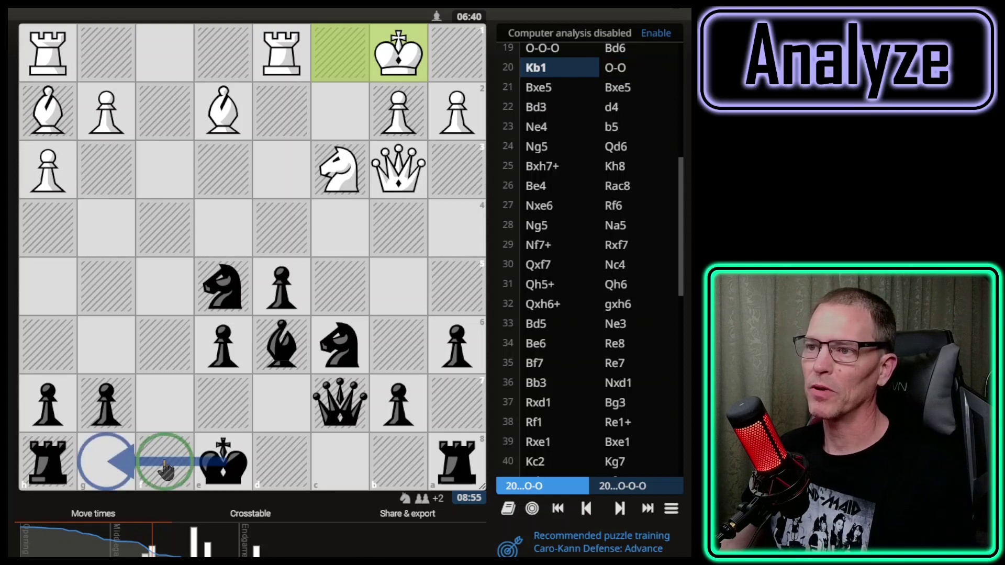
drag(165, 471, 166, 113)
click(222, 460)
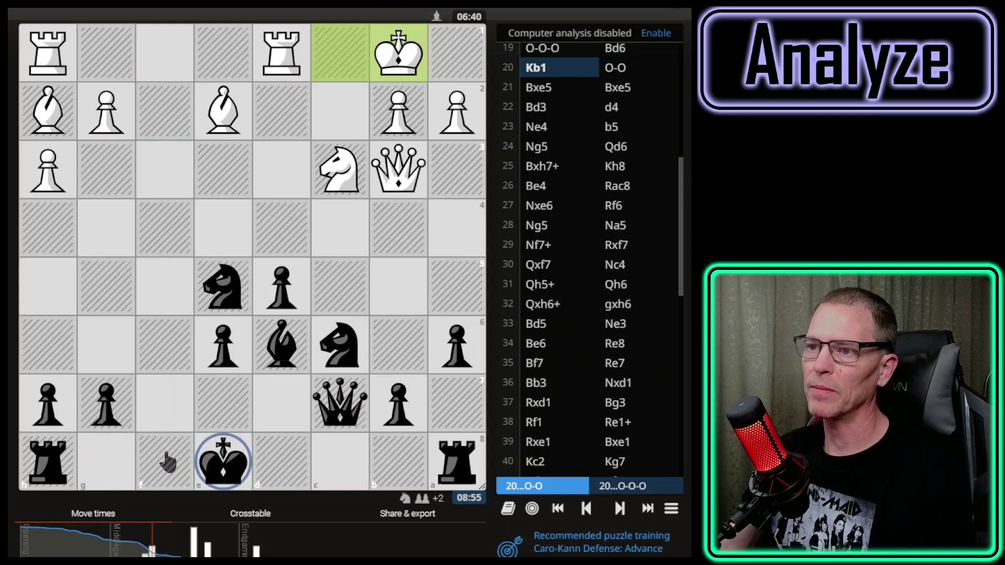
Step: Mark castling to g8, the b3–g8 queen diagonal, and circle pawns e6 and d5
drag(223, 461, 101, 460)
mouse_move(396, 183)
mouse_down()
mouse_move(197, 359)
mouse_move(108, 464)
mouse_up()
right_click(222, 345)
right_click(281, 287)
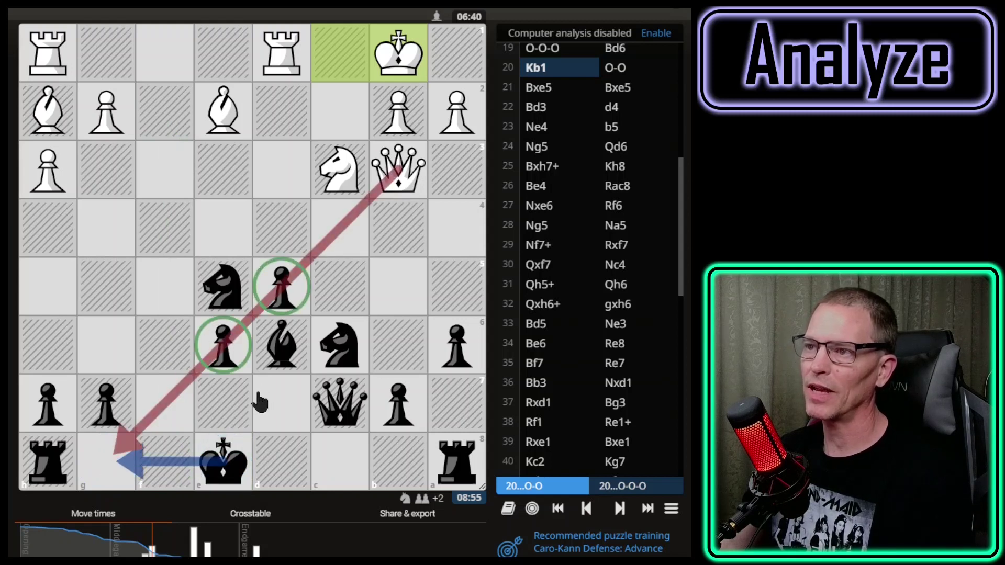
click(279, 310)
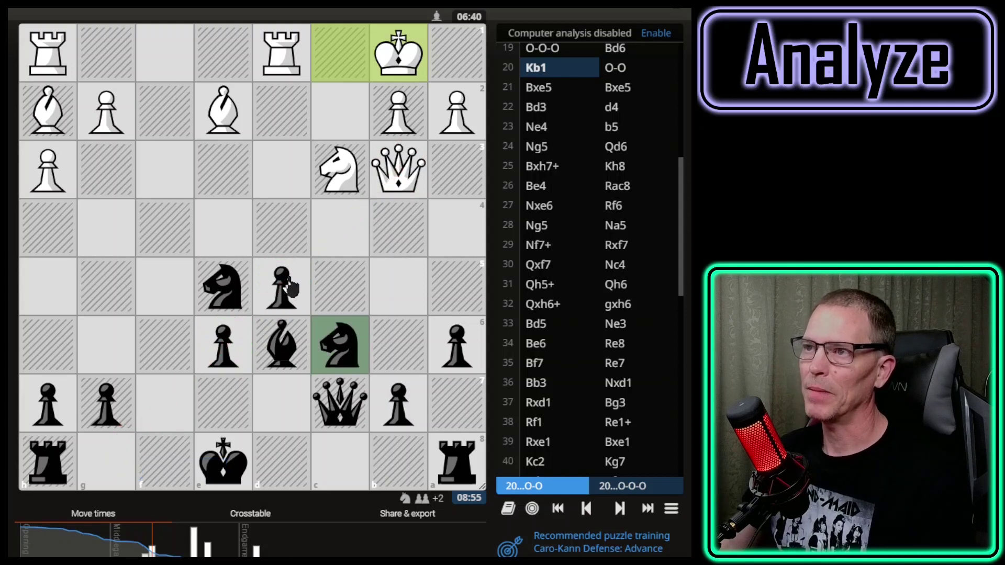
Step: Draw a d5–d4 pawn push, clear it, then mark the knight route c6–a5
mouse_move(292, 286)
mouse_down()
mouse_move(295, 235)
mouse_move(338, 170)
mouse_up()
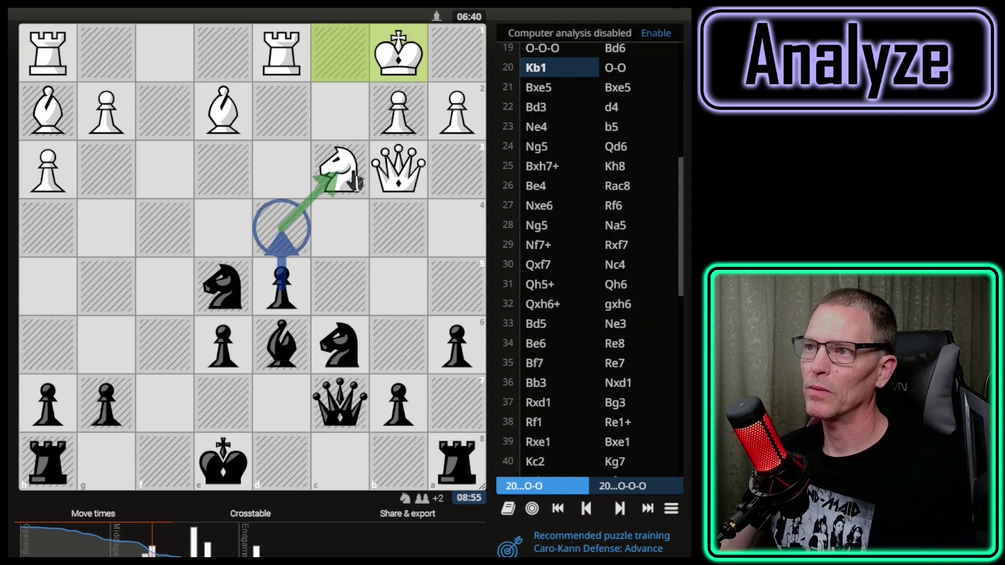
click(343, 345)
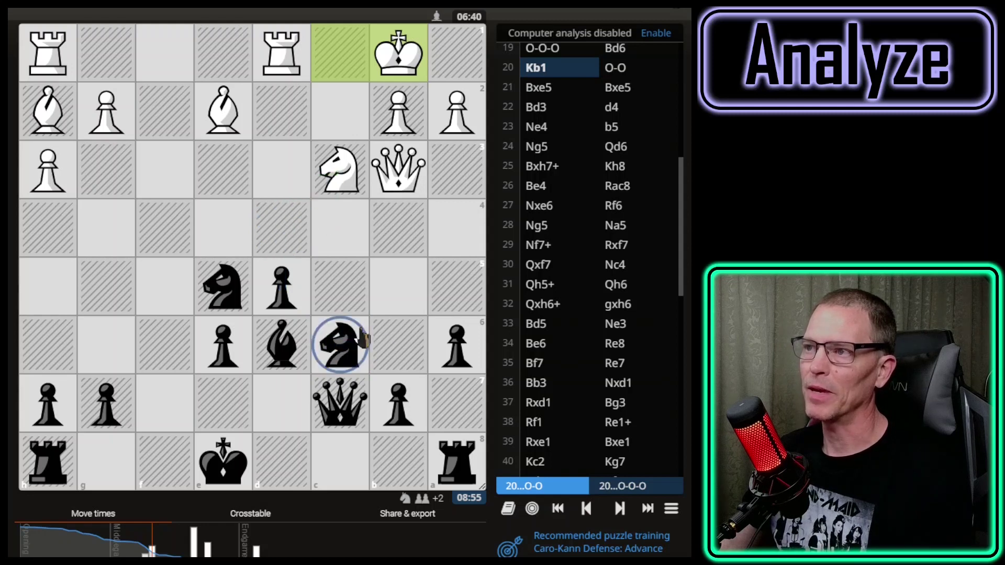
drag(343, 345, 455, 295)
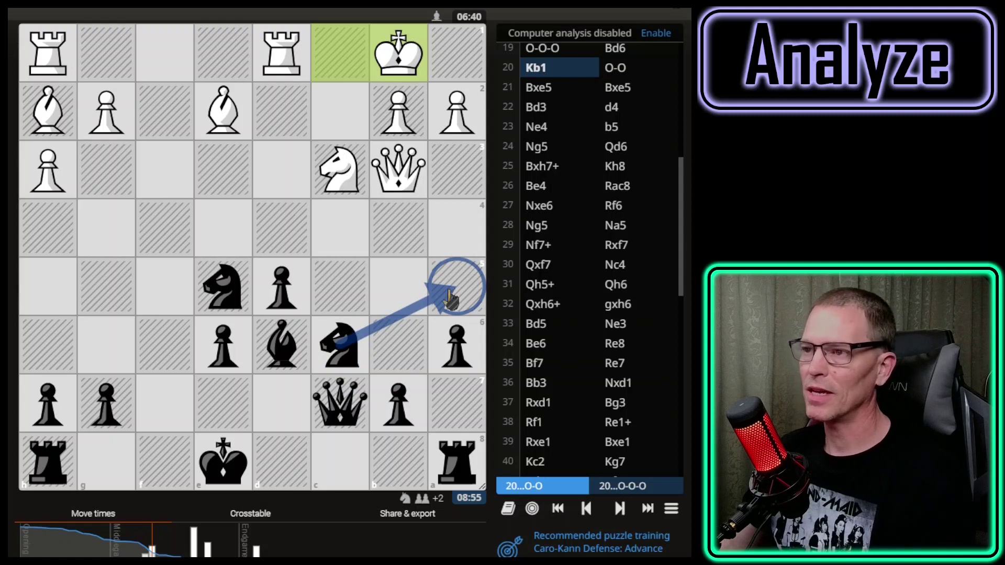
Step: Restore computer analysis and the local engine, sketch castling to c8 with c8/b8 circled
key(z)
click(515, 38)
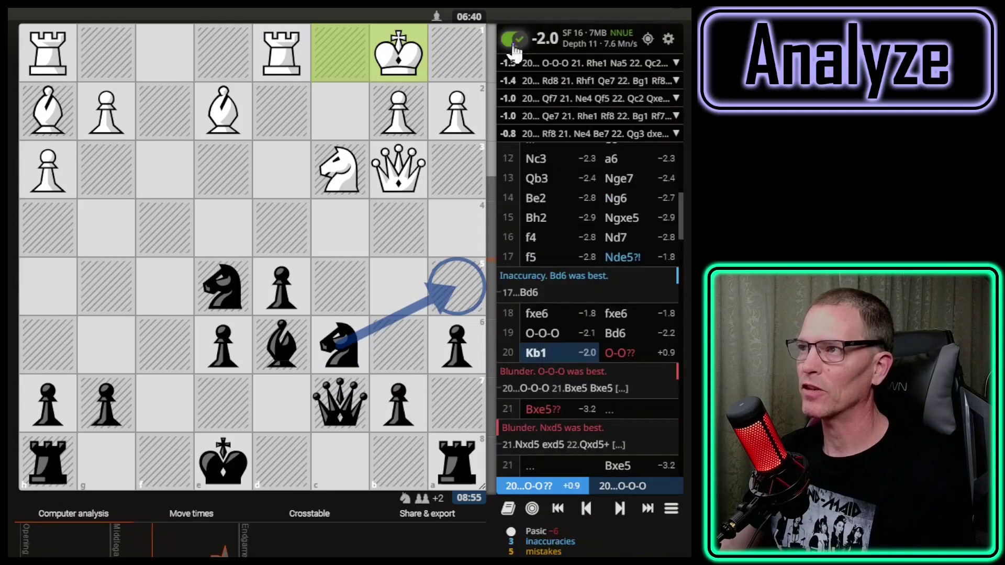
drag(222, 460, 341, 461)
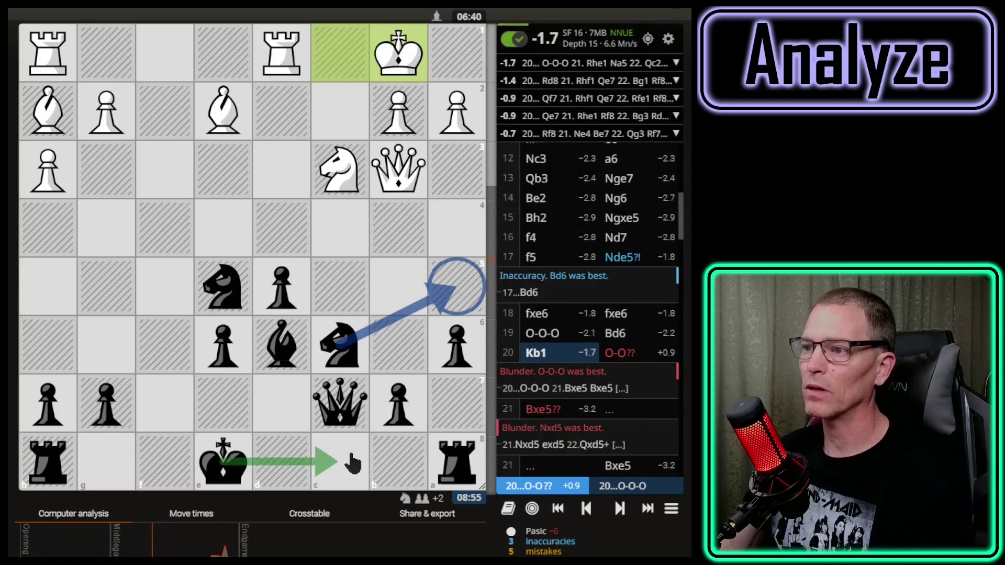
right_click(340, 461)
right_click(398, 461)
click(208, 470)
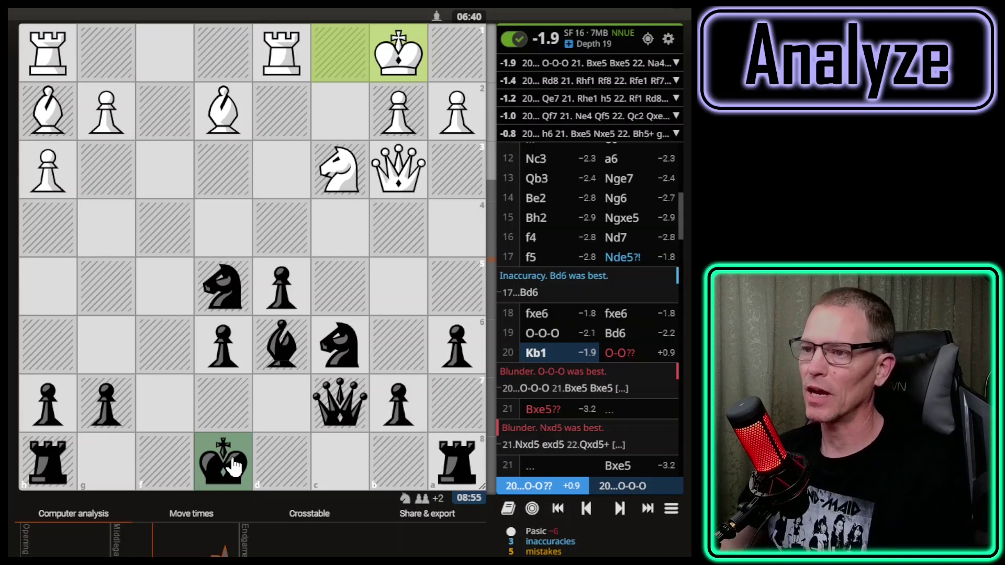
Step: Mark castling to g8, queen b3–b7, bishop h2–c7 and knight toward b6, then clear
drag(233, 465, 102, 463)
right_click(105, 461)
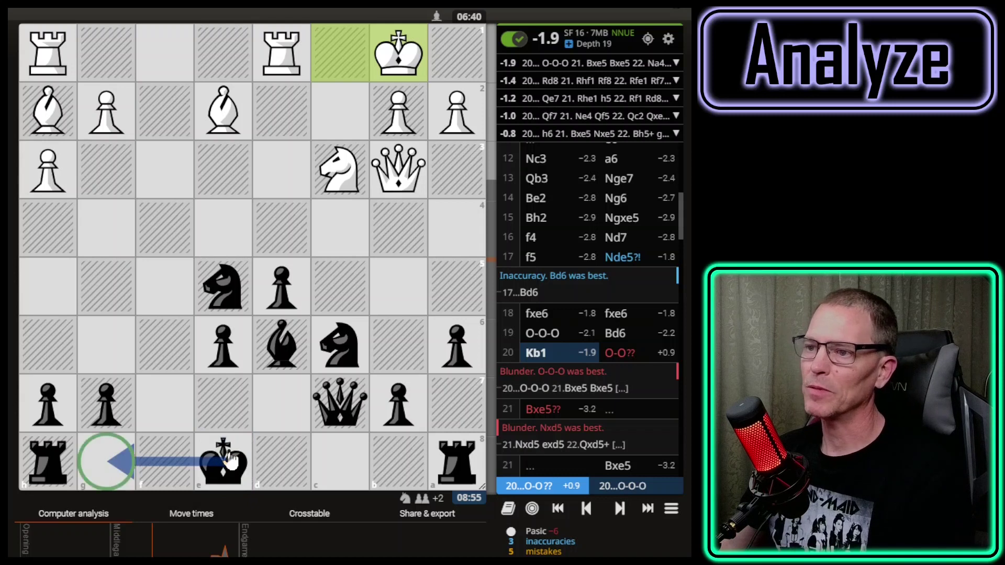
click(397, 178)
drag(397, 176, 399, 403)
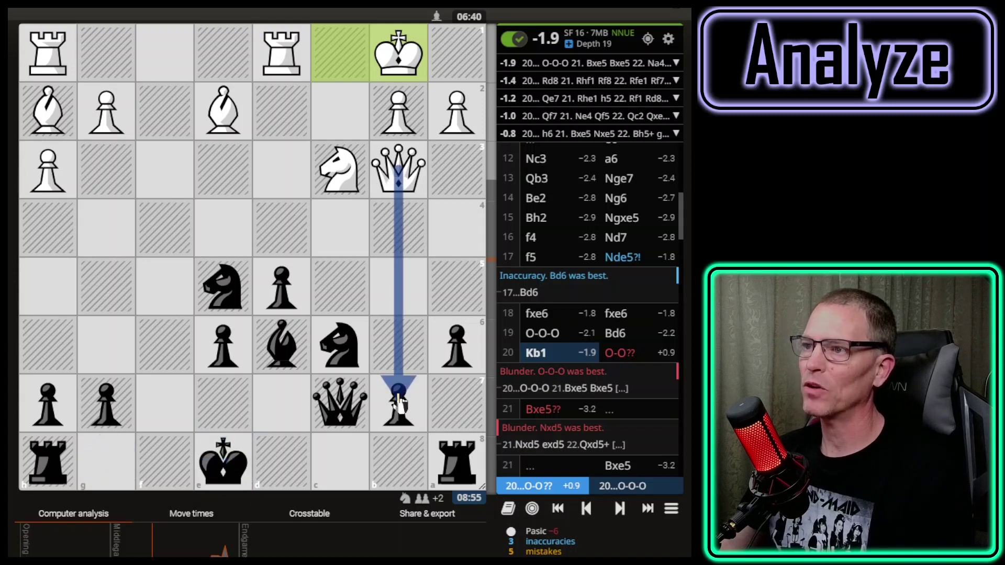
right_click(398, 403)
drag(48, 110, 328, 398)
right_click(328, 398)
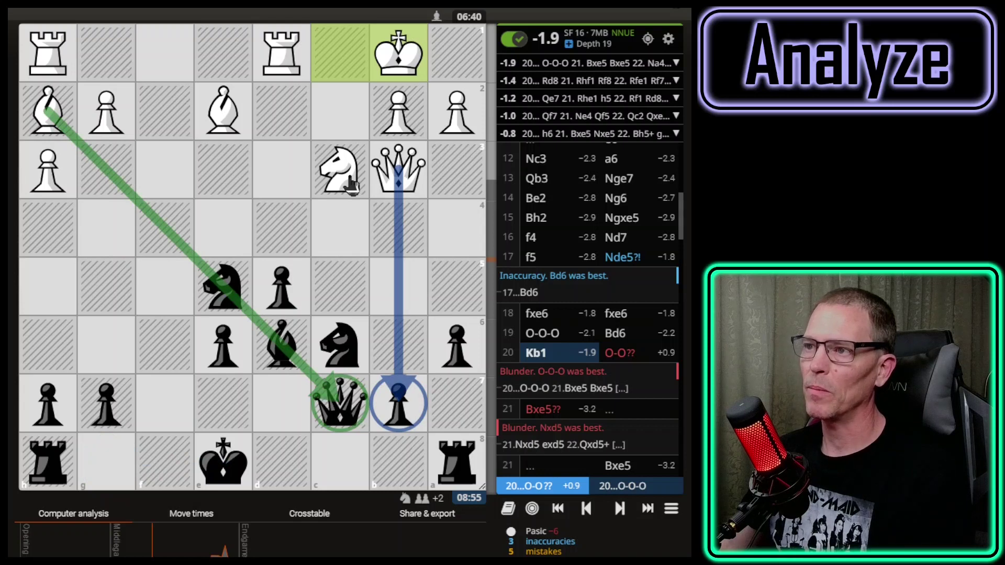
mouse_move(350, 183)
mouse_down()
mouse_move(448, 224)
mouse_move(388, 337)
mouse_move(399, 343)
mouse_up()
right_click(398, 342)
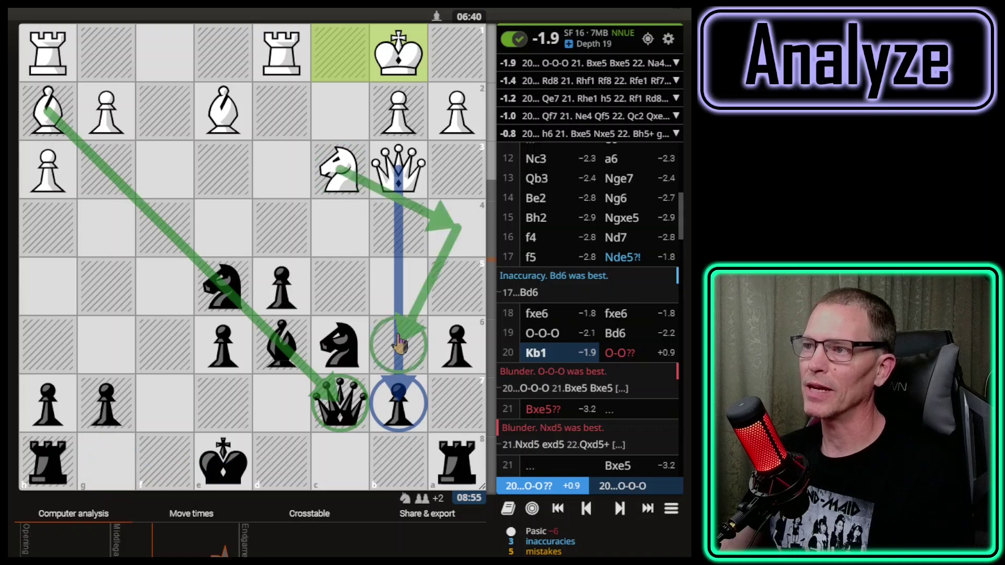
click(406, 179)
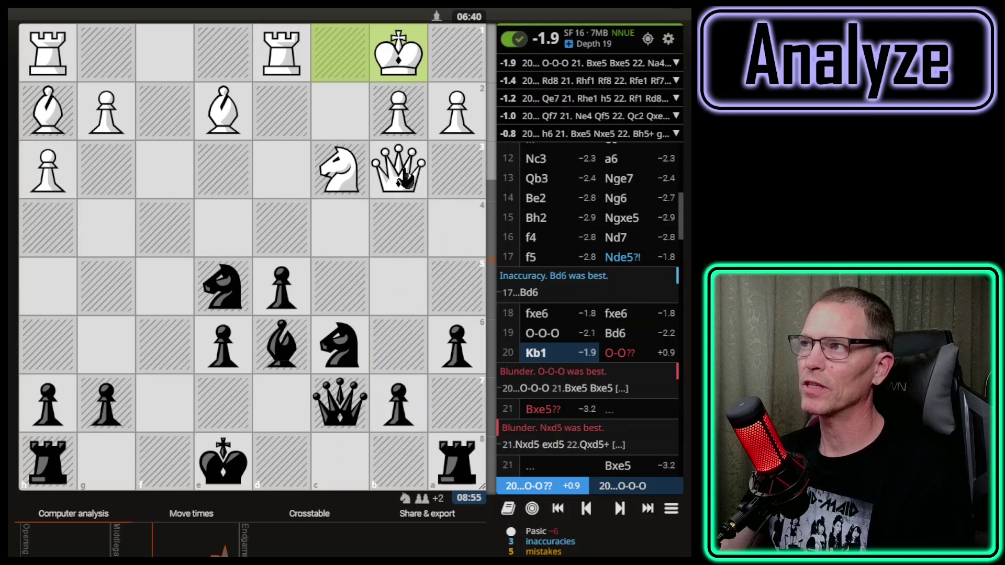
Step: Sketch queenside castling with the rook to d8 and queen circled, then clear the board
drag(222, 461, 340, 461)
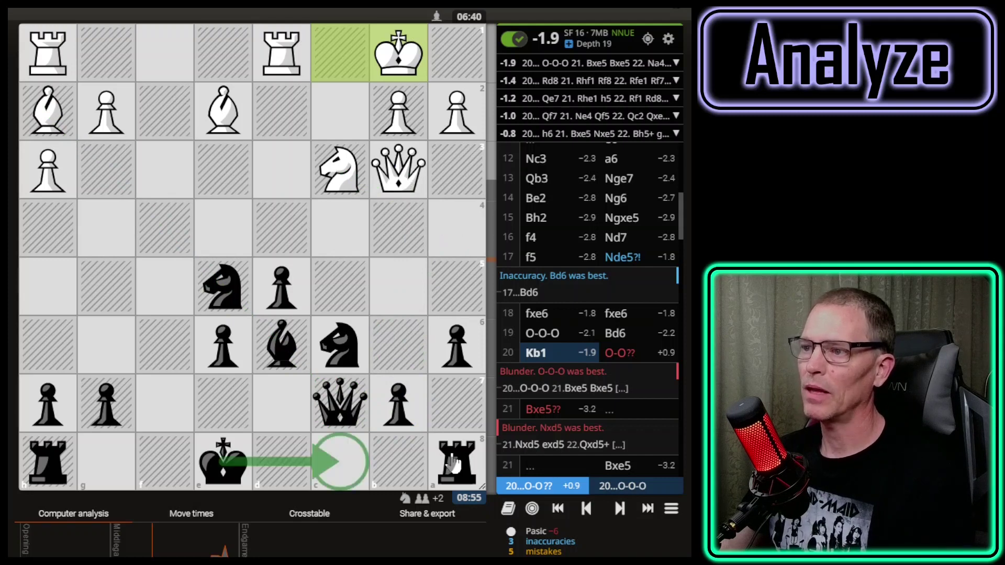
mouse_move(456, 461)
mouse_down()
mouse_move(282, 460)
mouse_move(281, 56)
mouse_up()
right_click(294, 463)
click(285, 343)
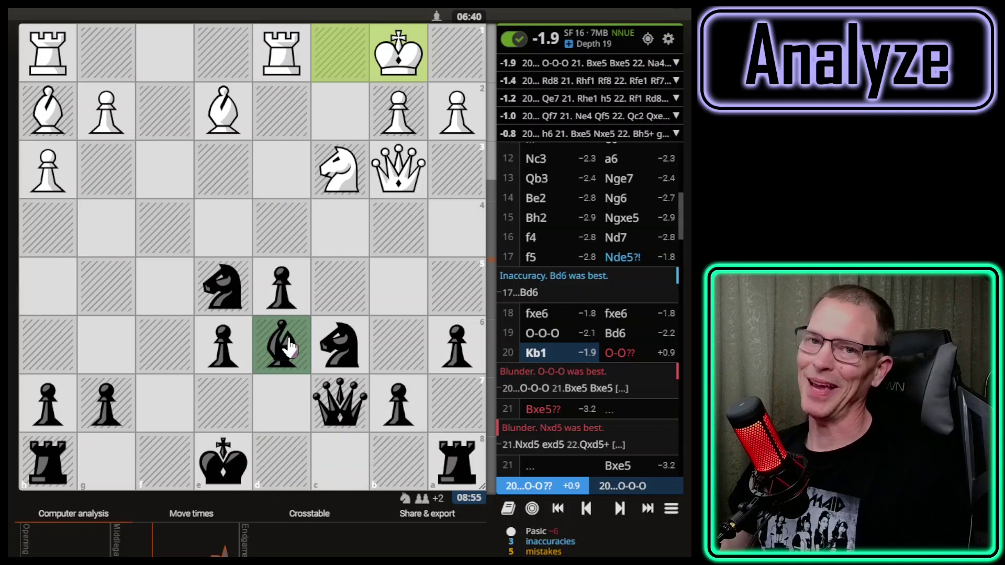
click(231, 465)
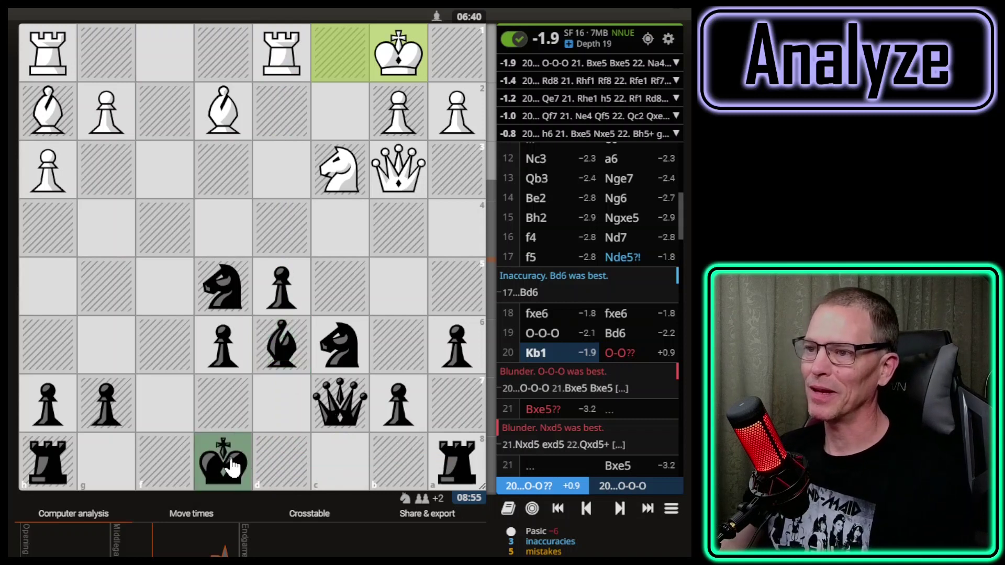
drag(231, 465, 341, 474)
right_click(331, 407)
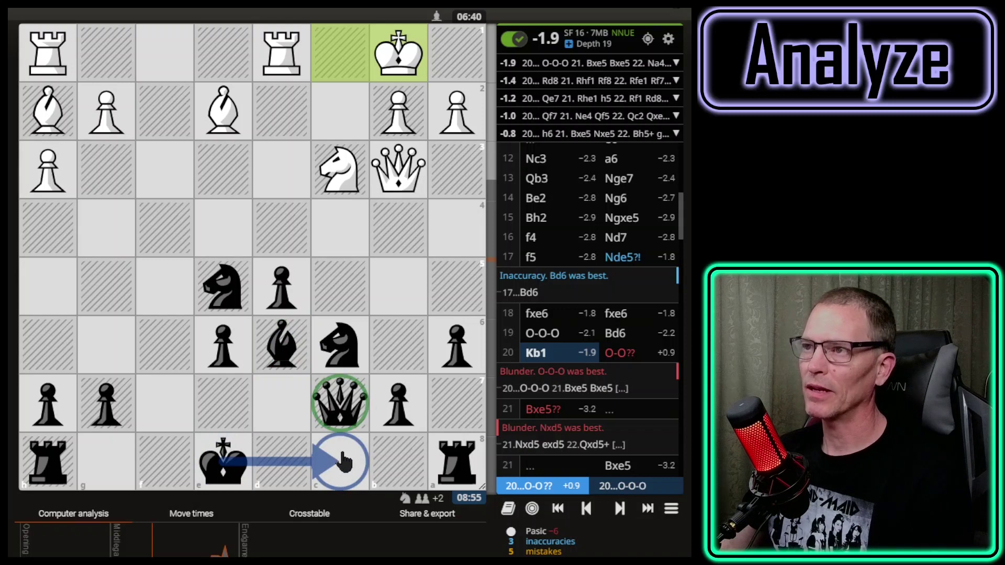
drag(292, 72, 358, 69)
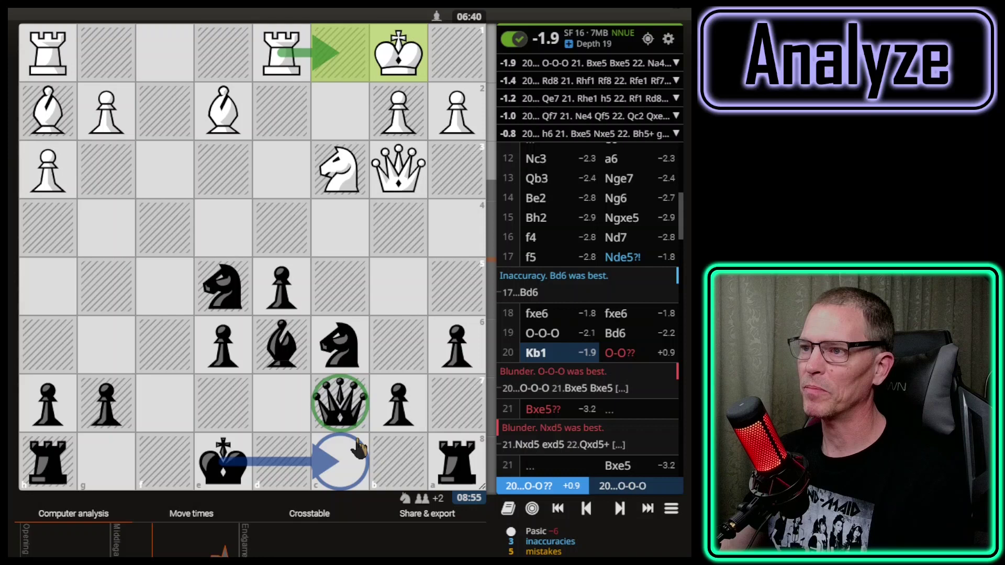
click(230, 463)
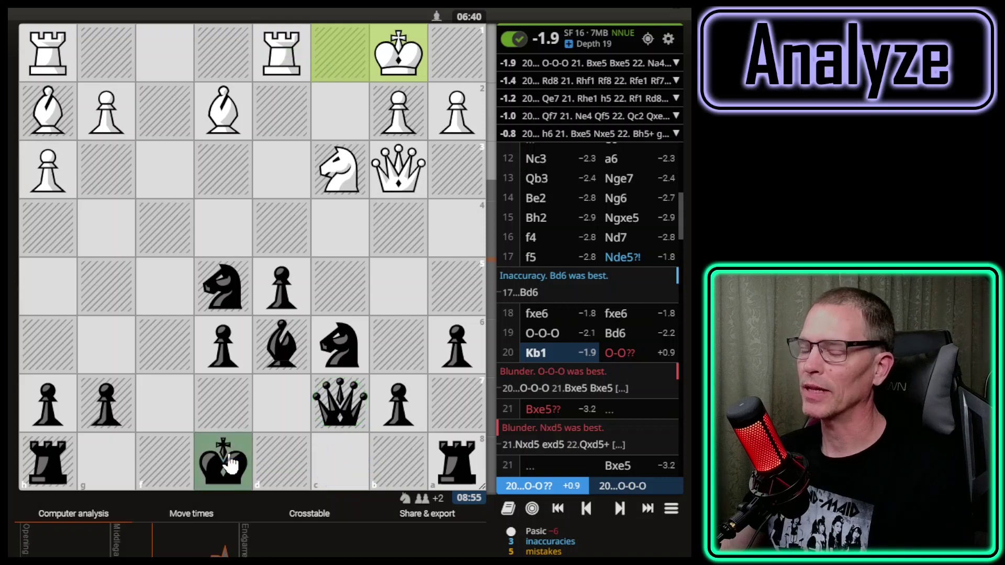
Step: Step to 20...O-O and draw Nxd5, exd5 and queen-to-d5 arrows, then clear
click(621, 516)
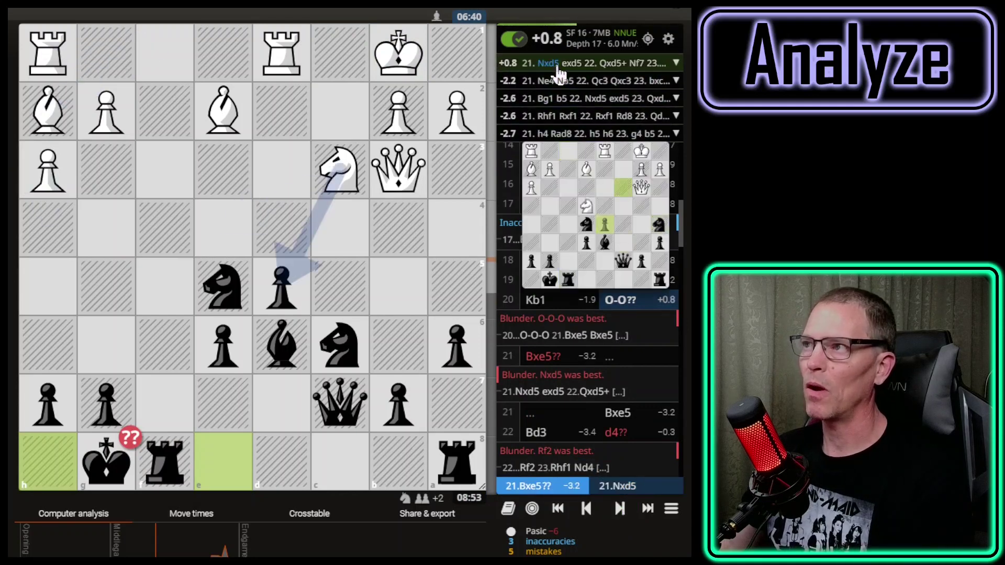
drag(319, 181, 273, 290)
right_click(273, 290)
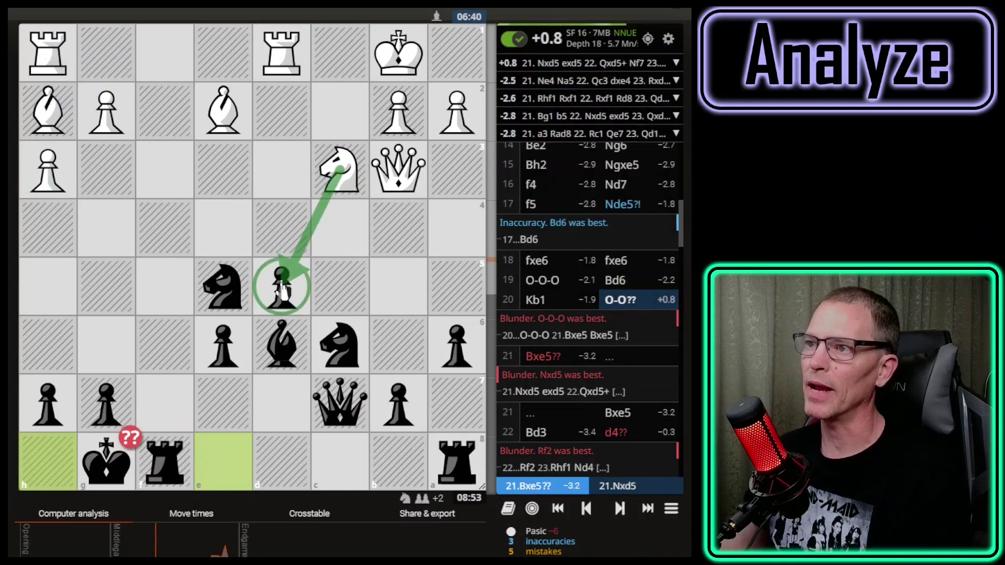
drag(226, 348, 267, 304)
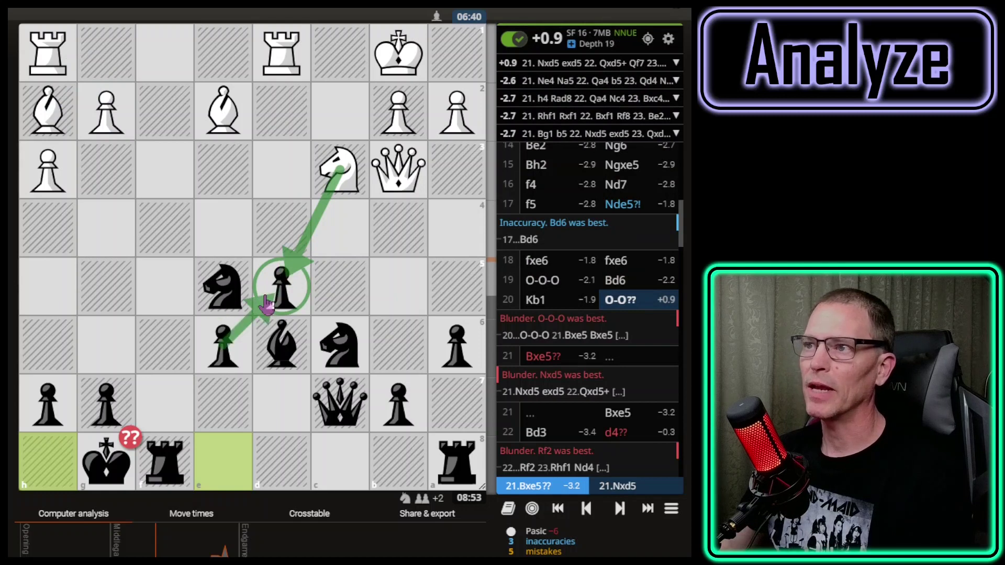
mouse_move(397, 173)
mouse_down()
mouse_move(287, 281)
mouse_move(297, 281)
mouse_up()
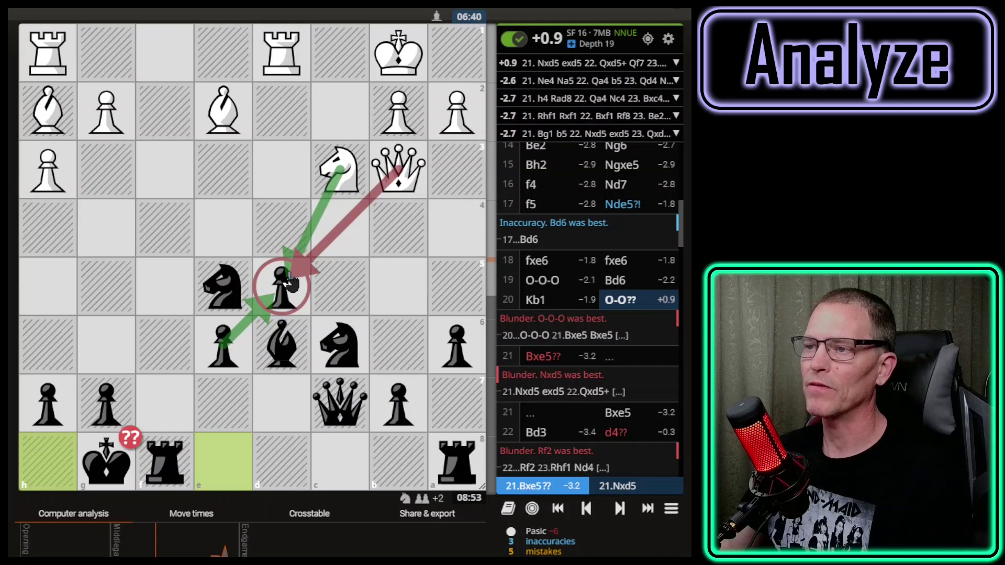
click(281, 293)
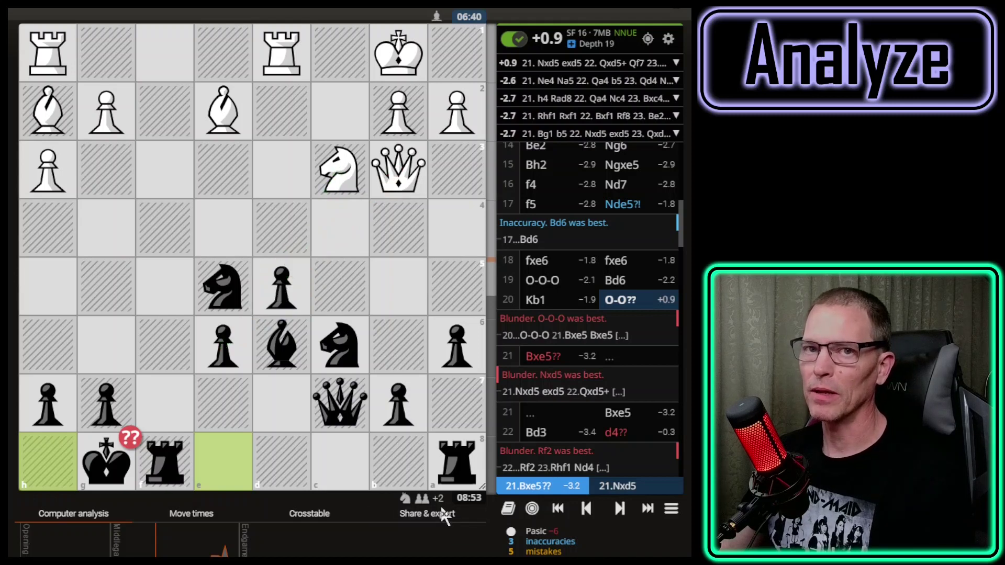
Step: Redraw the d5 arrows and add king-to-corner and queen c7–f7 arrows, then clear
drag(337, 186, 283, 286)
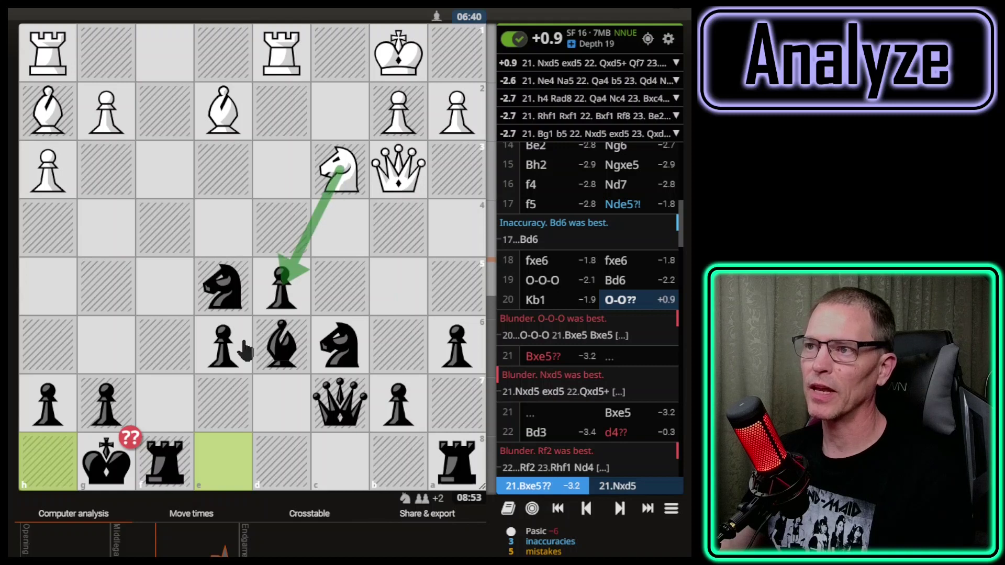
drag(223, 341, 281, 283)
click(282, 284)
drag(397, 173, 287, 282)
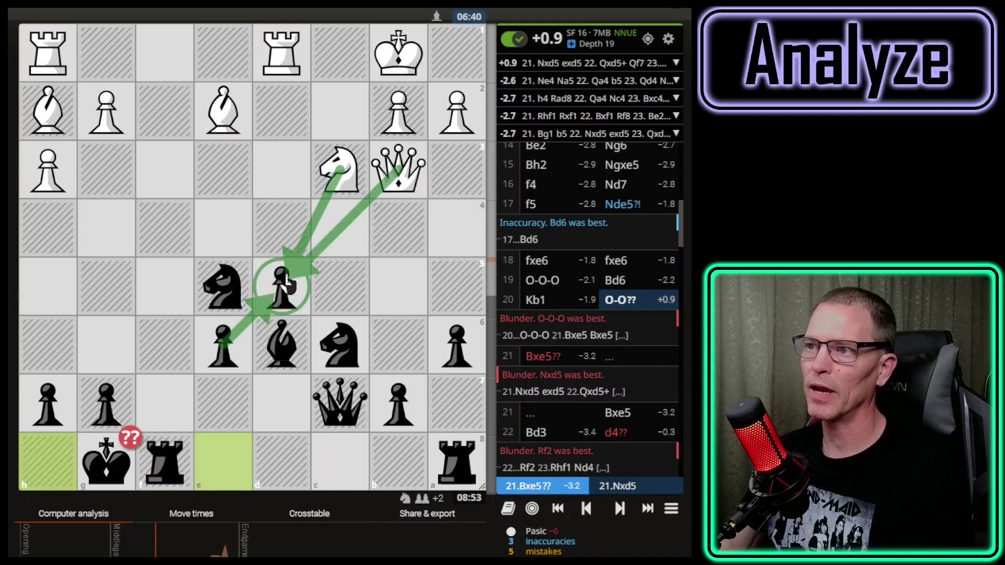
drag(111, 465, 55, 463)
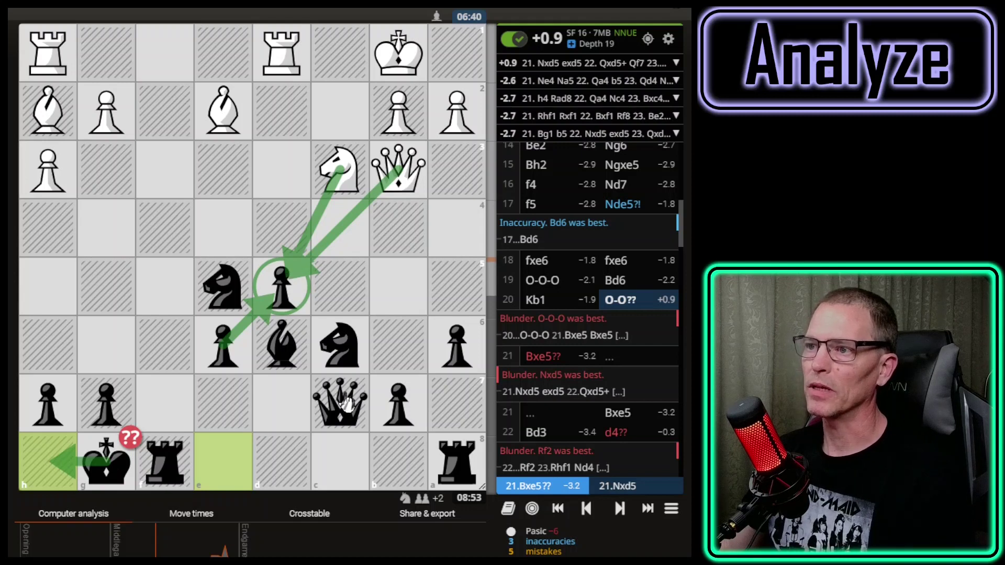
drag(340, 403, 164, 408)
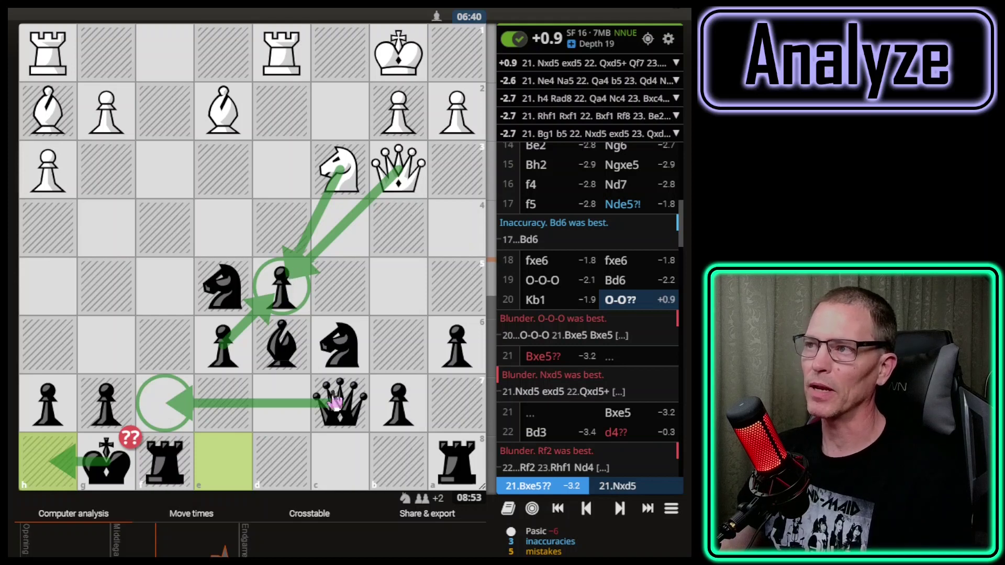
click(282, 288)
Step: Play 21.Nxd5 exd5 22.Qxd5+ on the board
drag(343, 173, 280, 294)
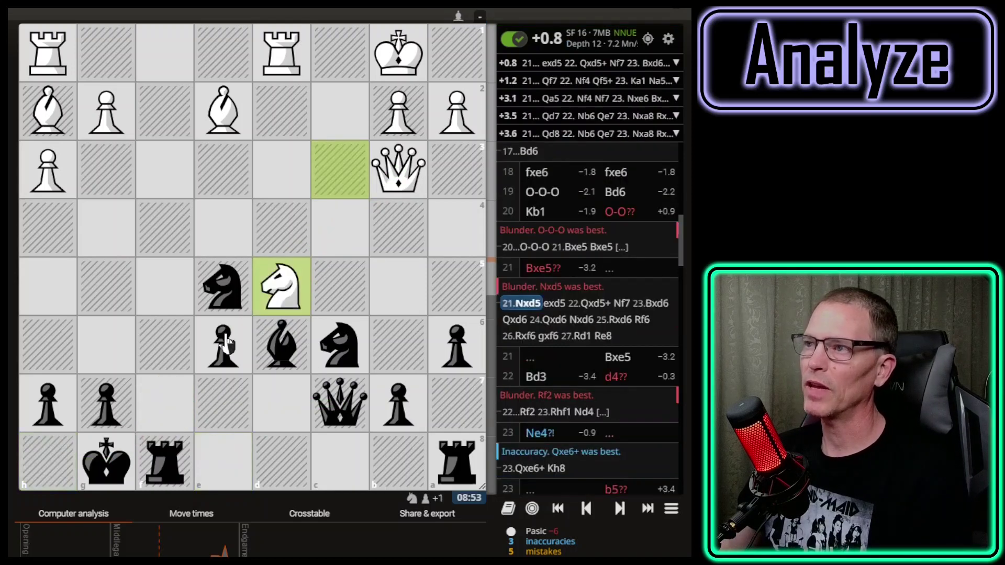
drag(222, 343, 270, 283)
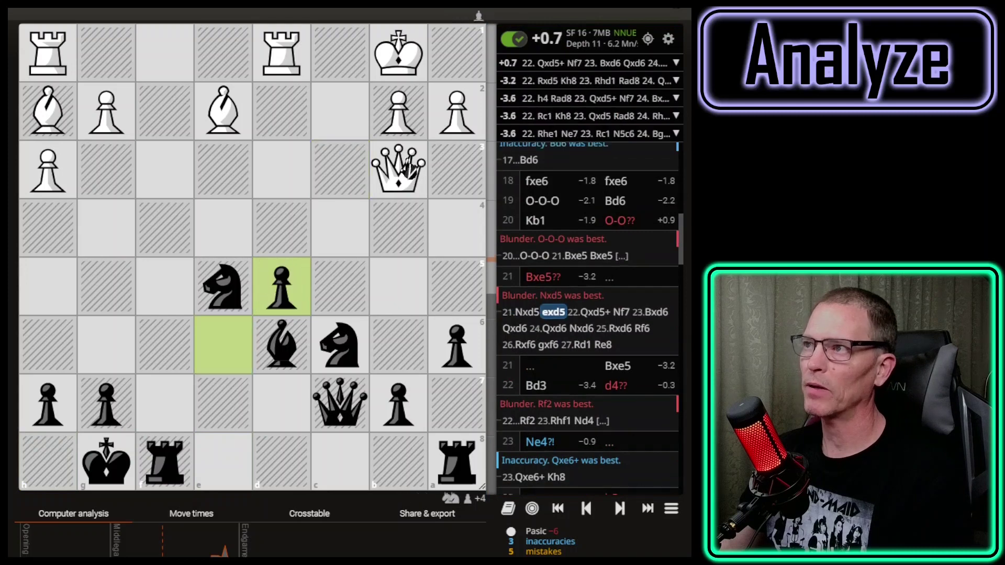
drag(398, 168, 273, 286)
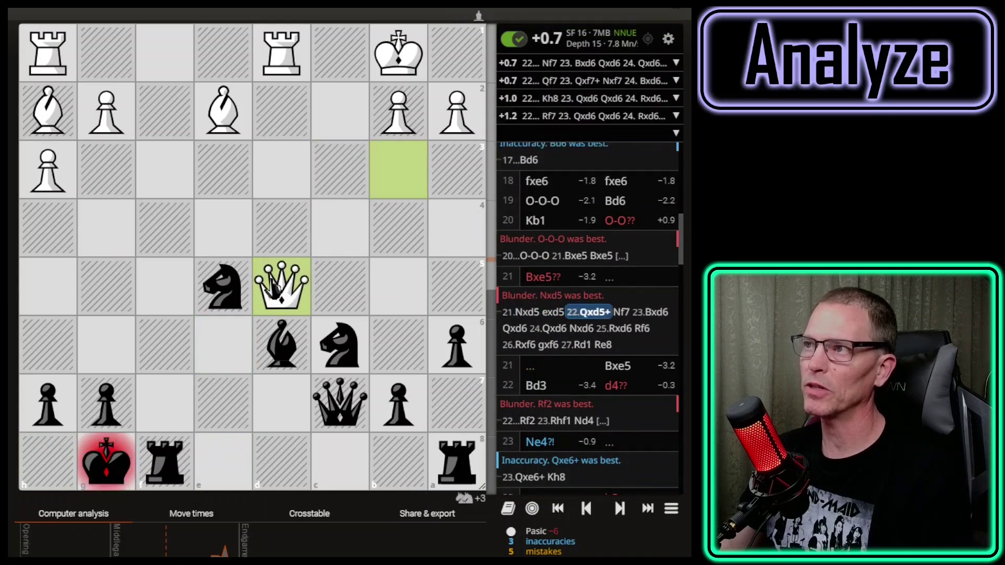
Step: Draw arrows for Kh8, Qf7 and Nf7, and the white queen hitting the d6 bishop
drag(105, 460, 47, 465)
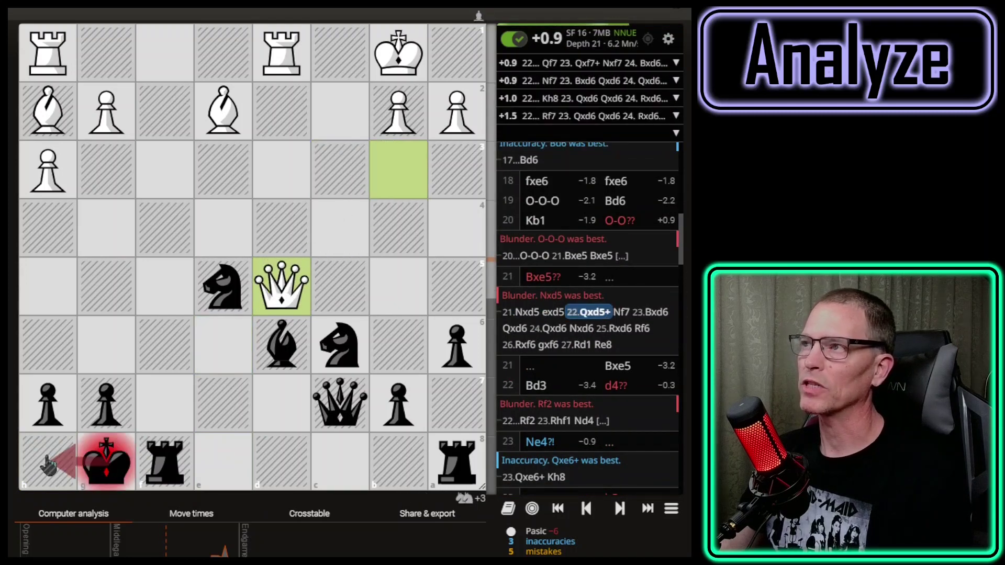
drag(338, 403, 164, 404)
drag(222, 288, 165, 406)
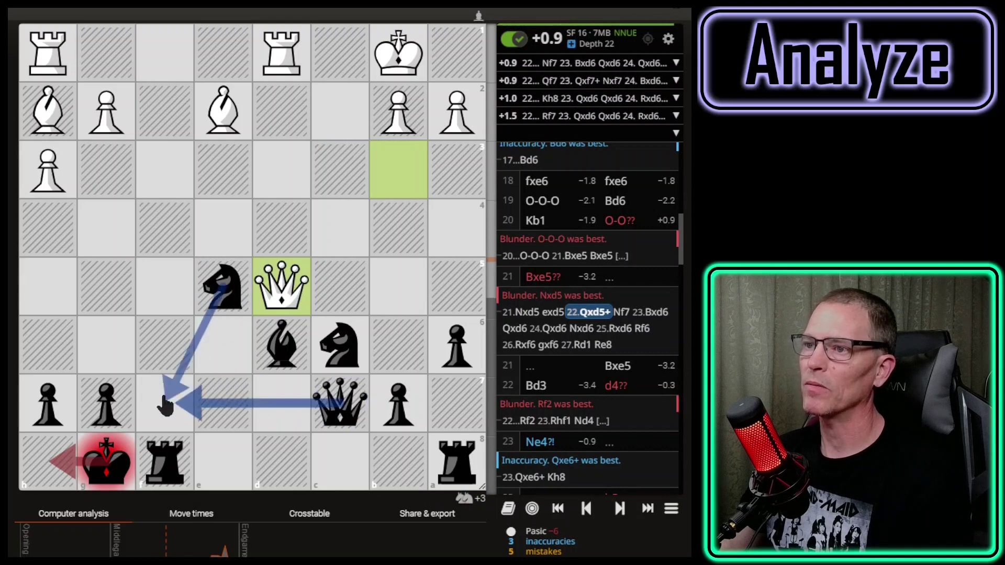
alt+right_click(167, 405)
drag(281, 288, 281, 348)
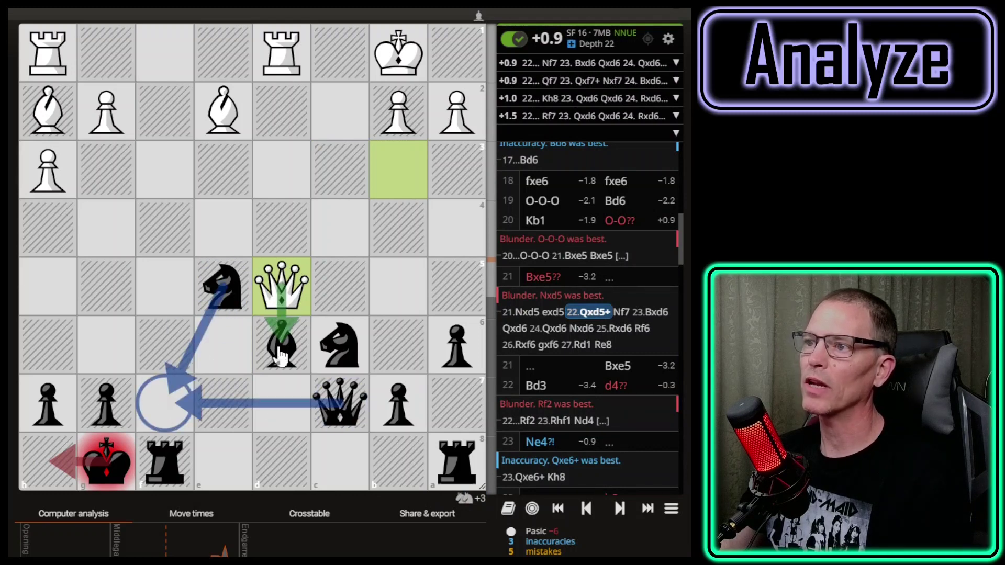
right_click(282, 355)
click(281, 355)
Step: Play 22...Qf7 as a variation, with the white queen aimed at the d6 bishop
drag(339, 403, 178, 401)
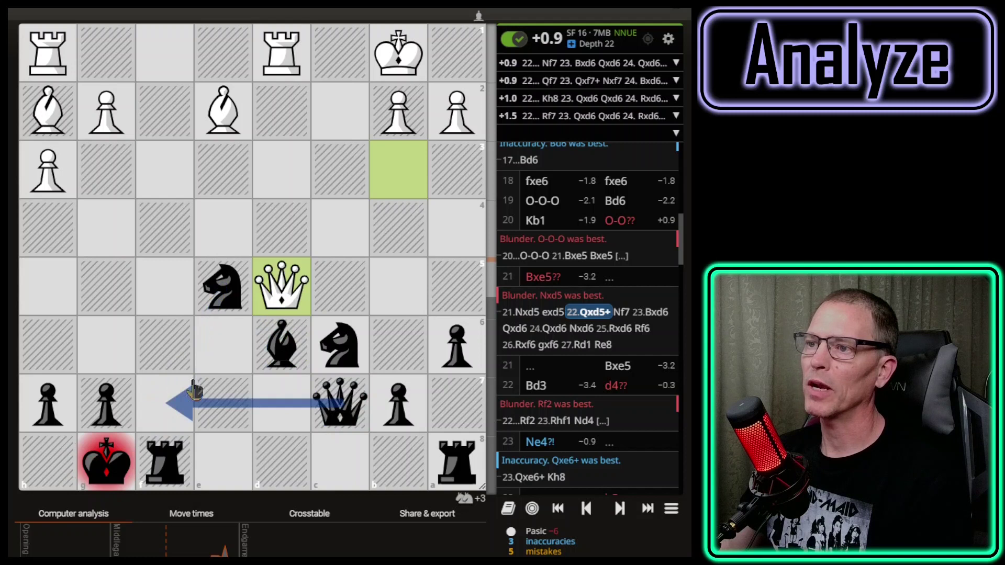
drag(281, 288, 287, 340)
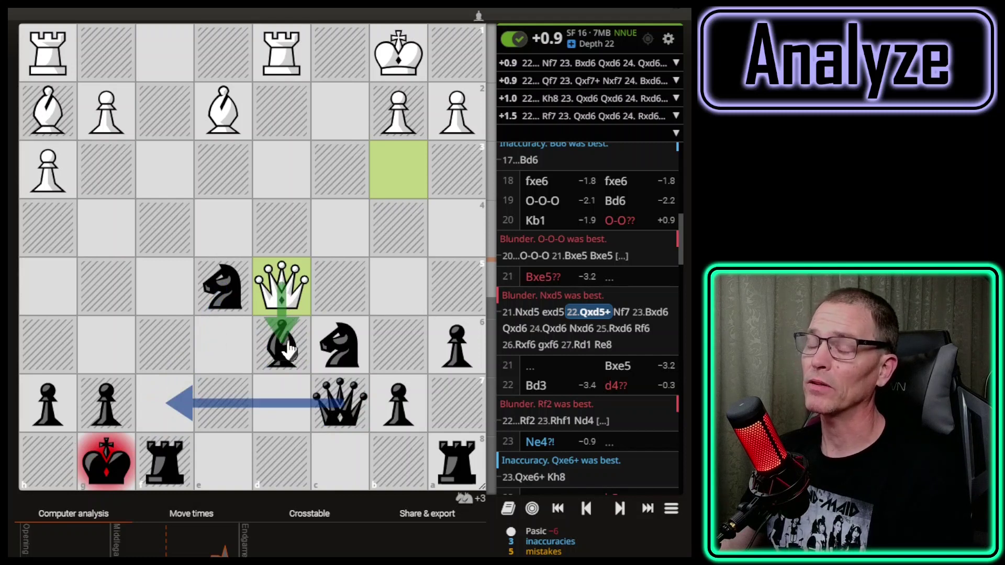
click(347, 408)
drag(285, 294, 287, 354)
drag(341, 404, 166, 402)
drag(282, 287, 278, 348)
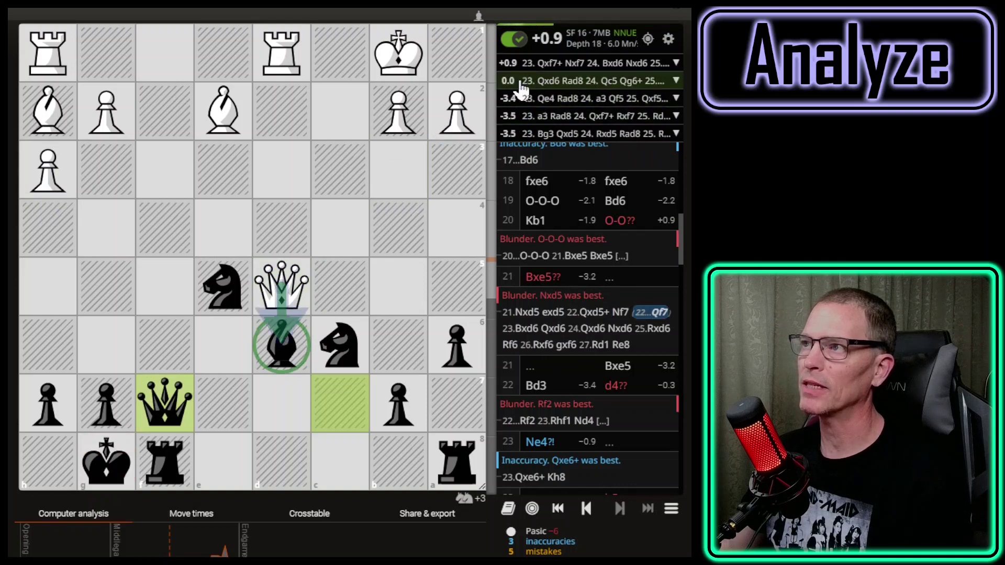
Step: Play the sideline 23.Qxf7+ Nxf7 24.Bxd6 Nxd6 25.Rxd6
drag(310, 280, 164, 416)
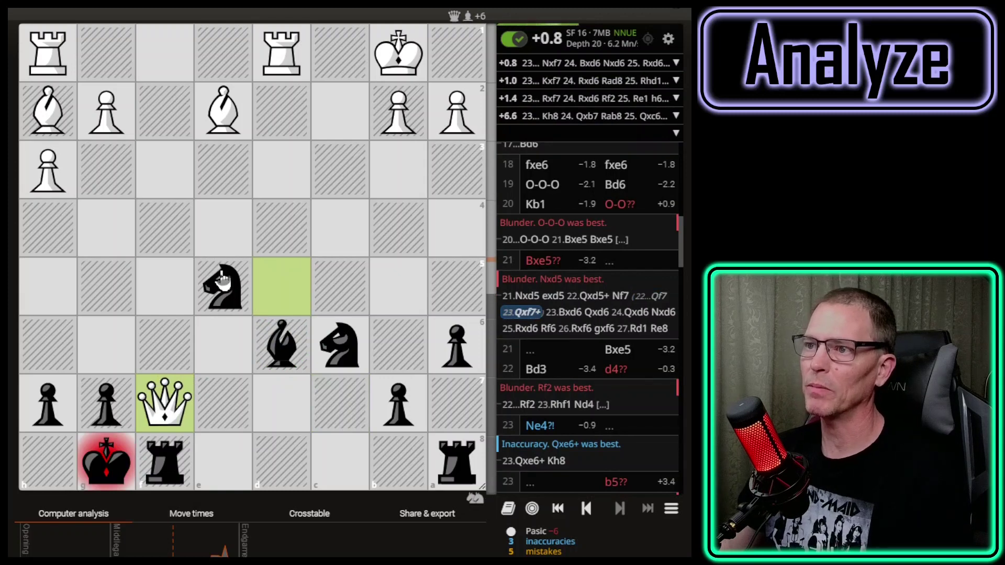
drag(223, 281, 165, 402)
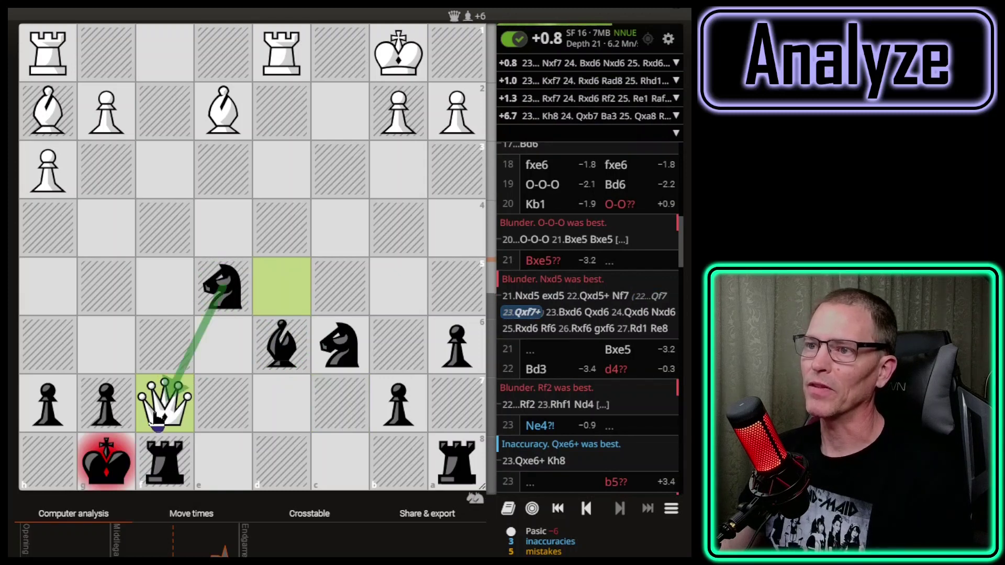
right_click(283, 340)
drag(48, 110, 282, 343)
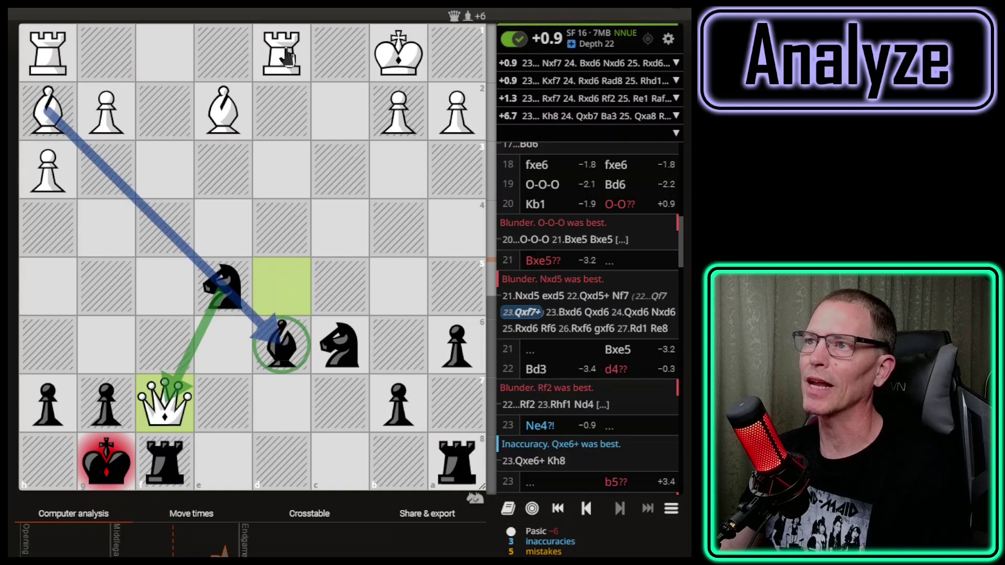
drag(223, 286, 165, 412)
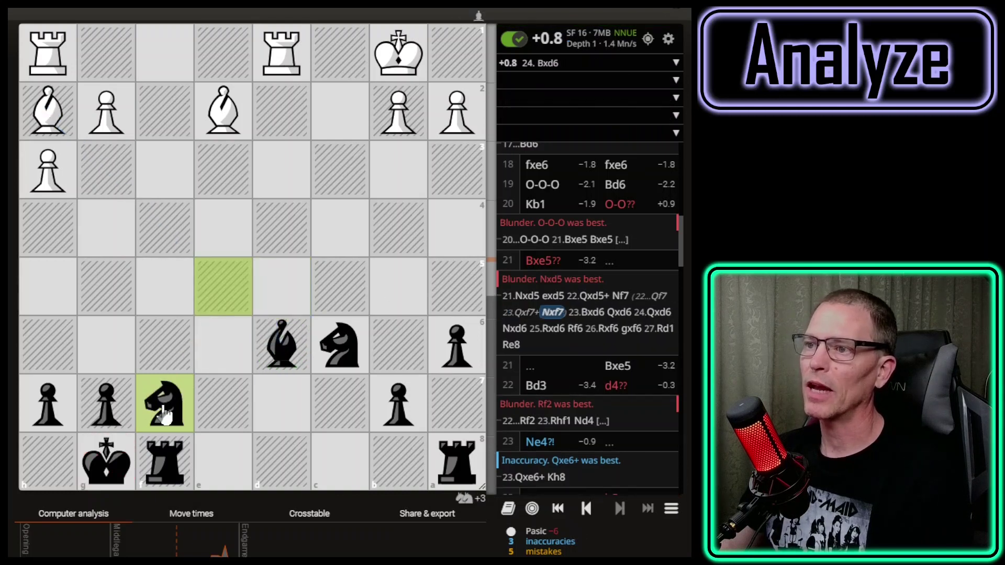
drag(48, 110, 282, 343)
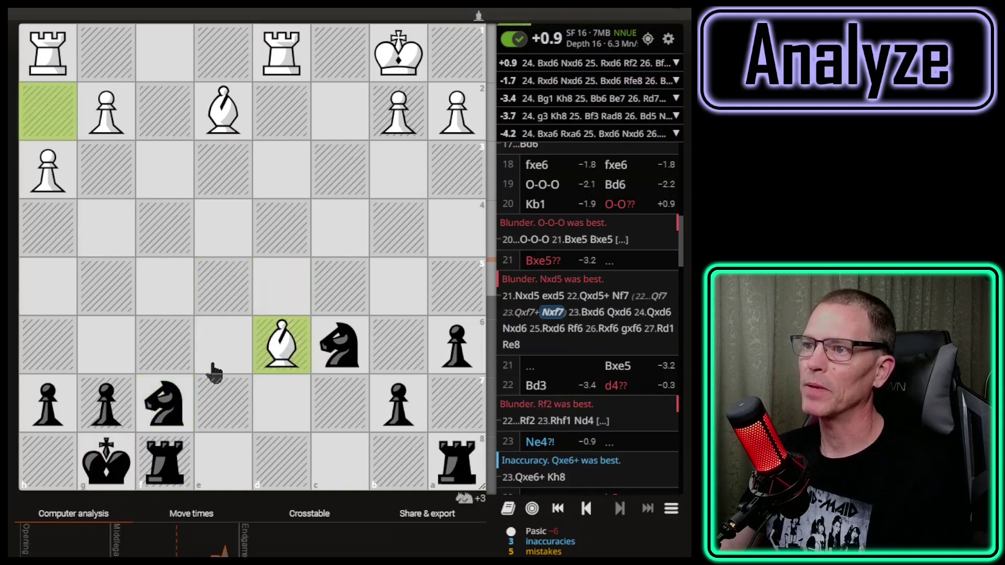
drag(173, 401, 282, 343)
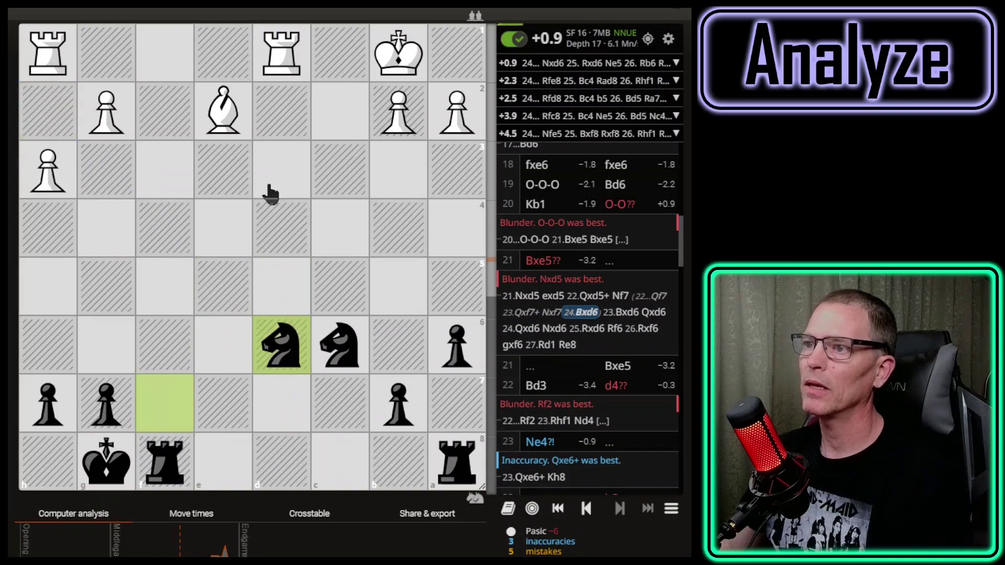
drag(283, 61, 282, 342)
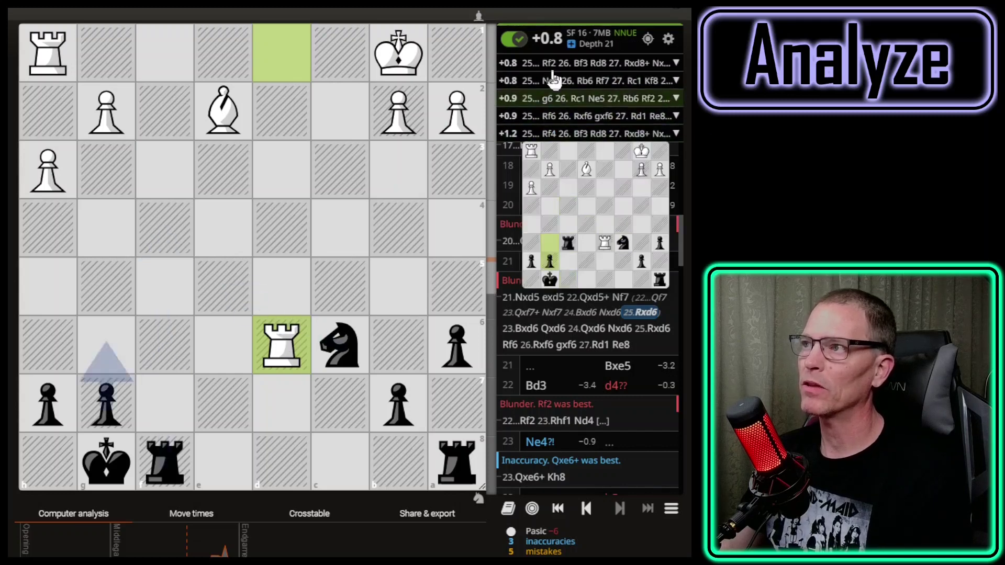
Step: Mark the d6 rook's routes to f6 and d7, then go back to 20...O-O
drag(115, 407, 119, 341)
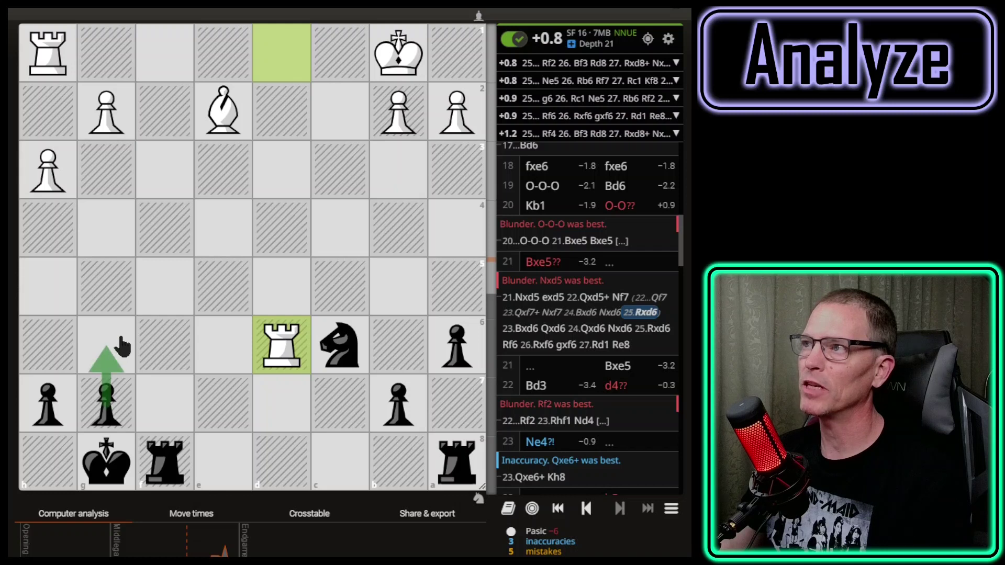
mouse_move(165, 460)
mouse_down()
mouse_move(175, 403)
mouse_move(148, 337)
mouse_up()
right_click(381, 407)
right_click(163, 358)
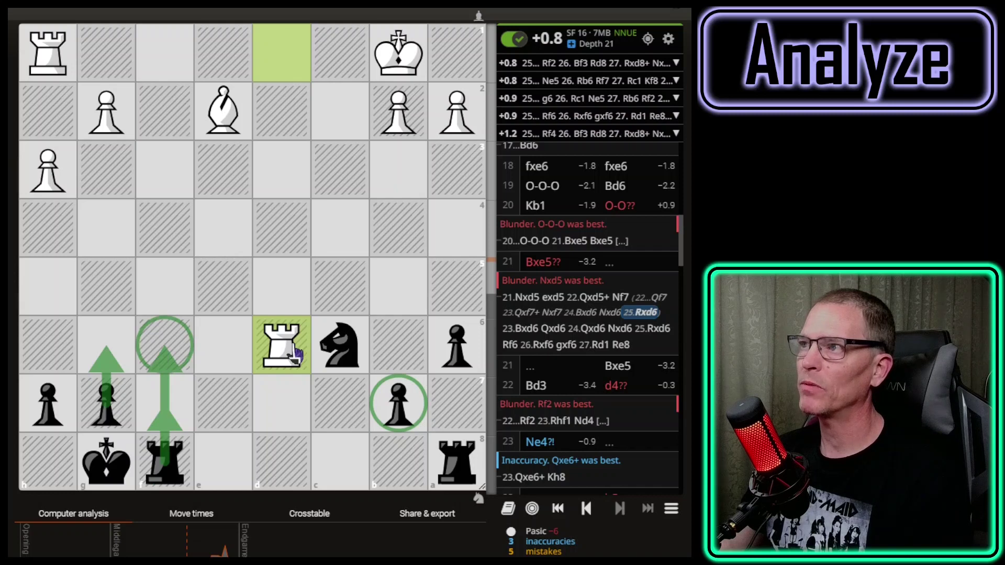
drag(295, 355, 159, 348)
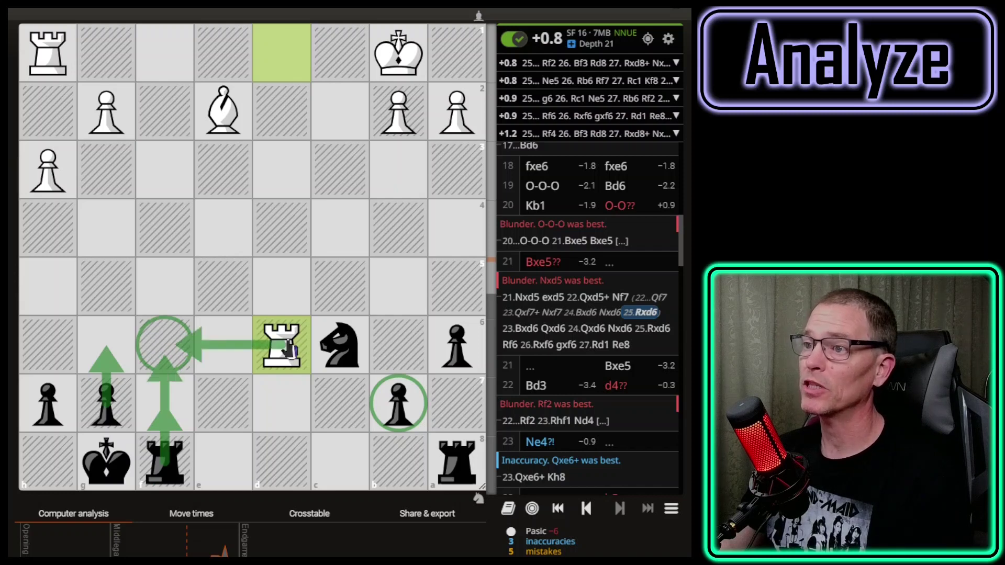
drag(276, 343, 280, 403)
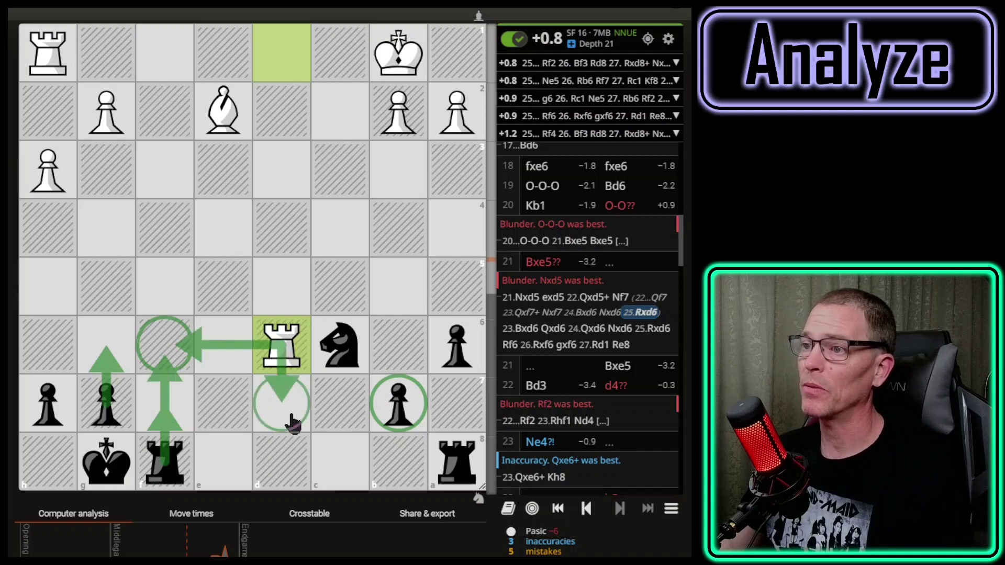
click(403, 416)
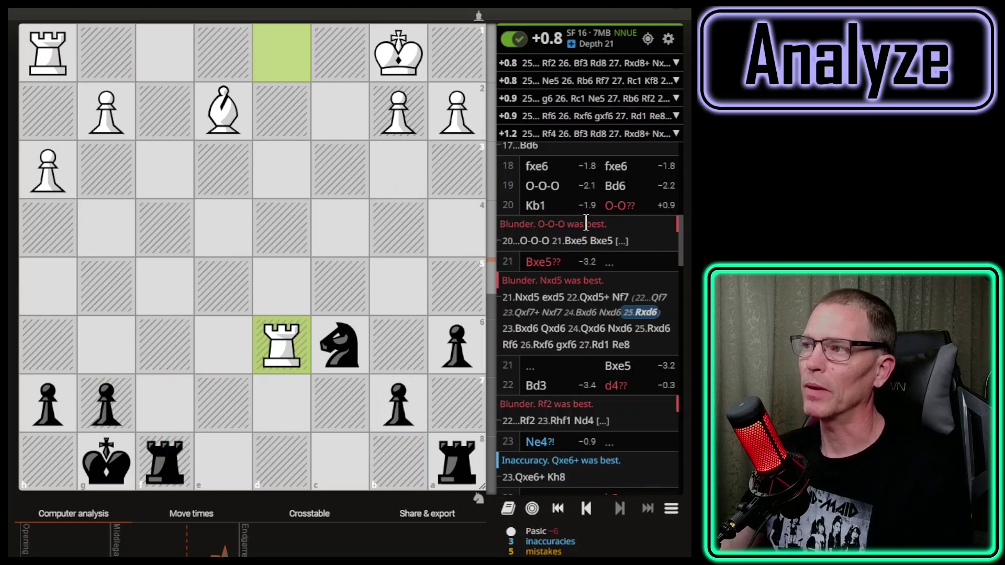
click(612, 207)
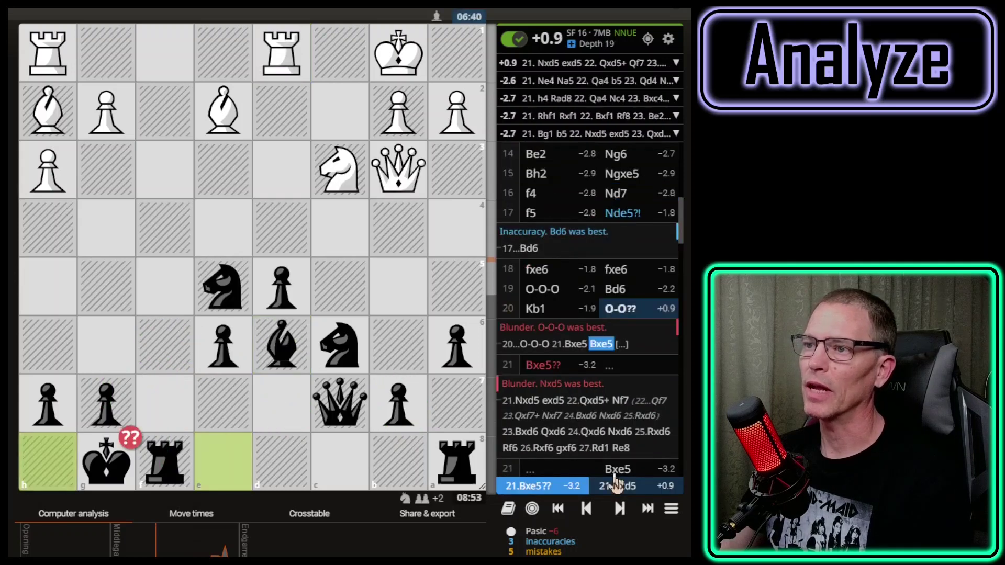
Step: Advance to 22.Bd3 and mark Black's Rf2, Nd4, Rc8 and g6 ideas
click(619, 510)
click(619, 509)
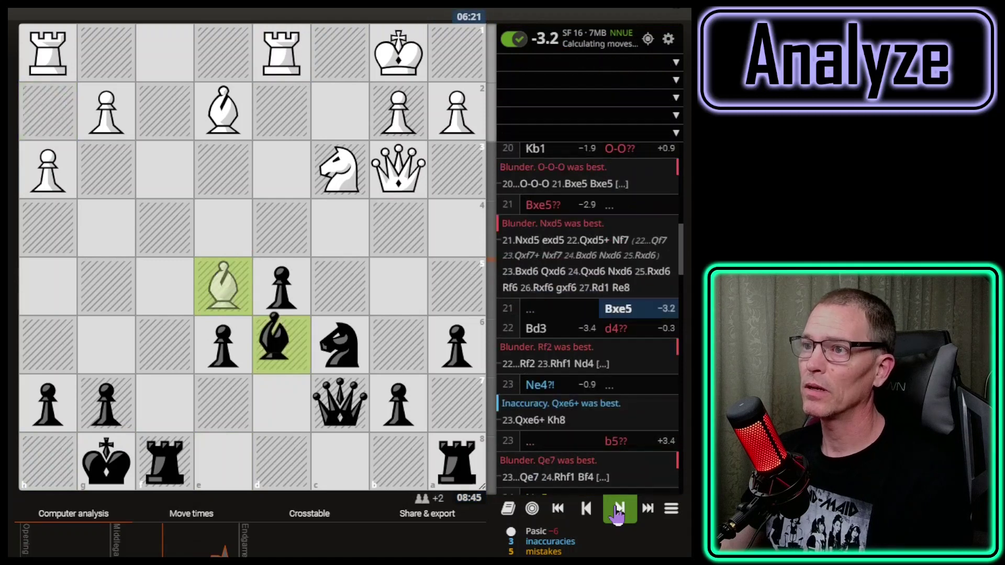
click(619, 509)
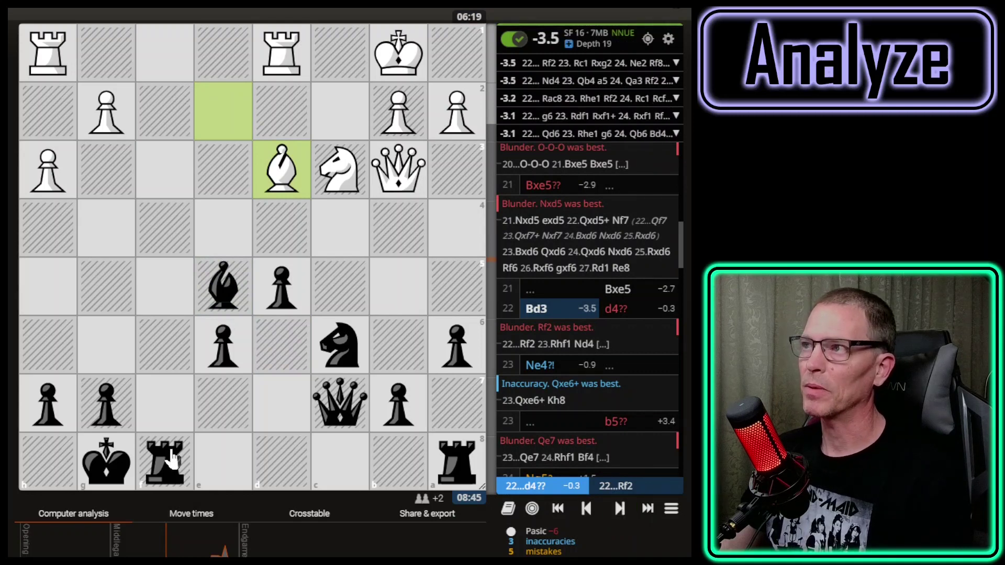
mouse_move(171, 458)
mouse_down()
mouse_move(219, 141)
mouse_move(170, 124)
mouse_move(165, 111)
mouse_up()
right_click(338, 340)
drag(314, 296, 288, 237)
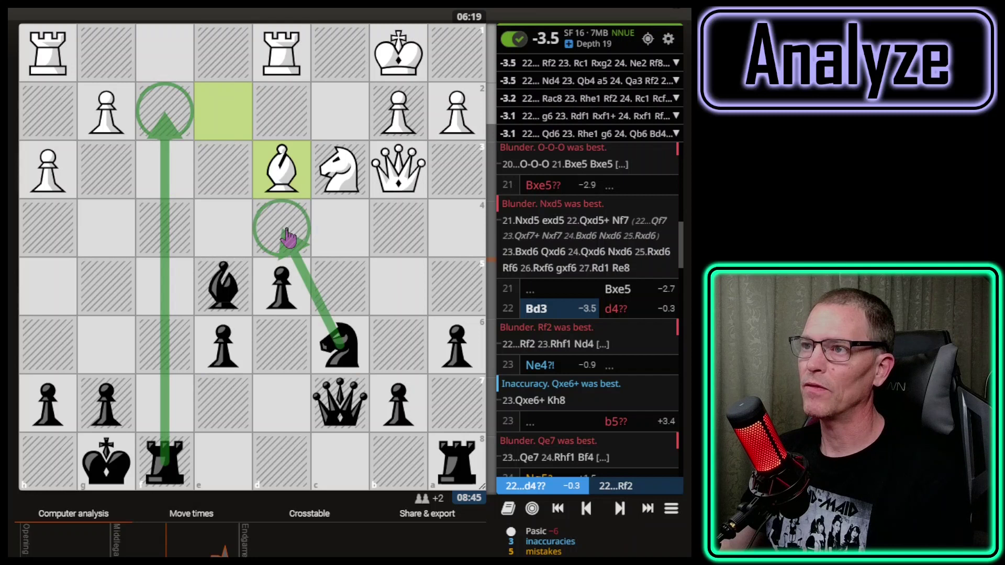
mouse_move(457, 461)
mouse_down()
mouse_move(336, 461)
mouse_move(343, 466)
mouse_up()
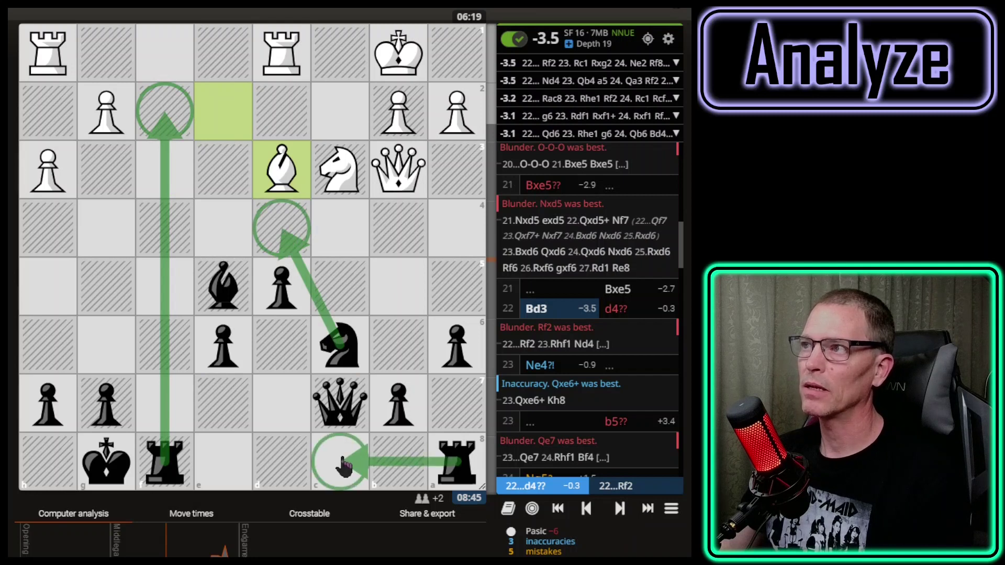
drag(106, 404, 102, 361)
Step: Step to 22...d4, mark the queen attacking e6, then advance to 23.Ne4
click(623, 509)
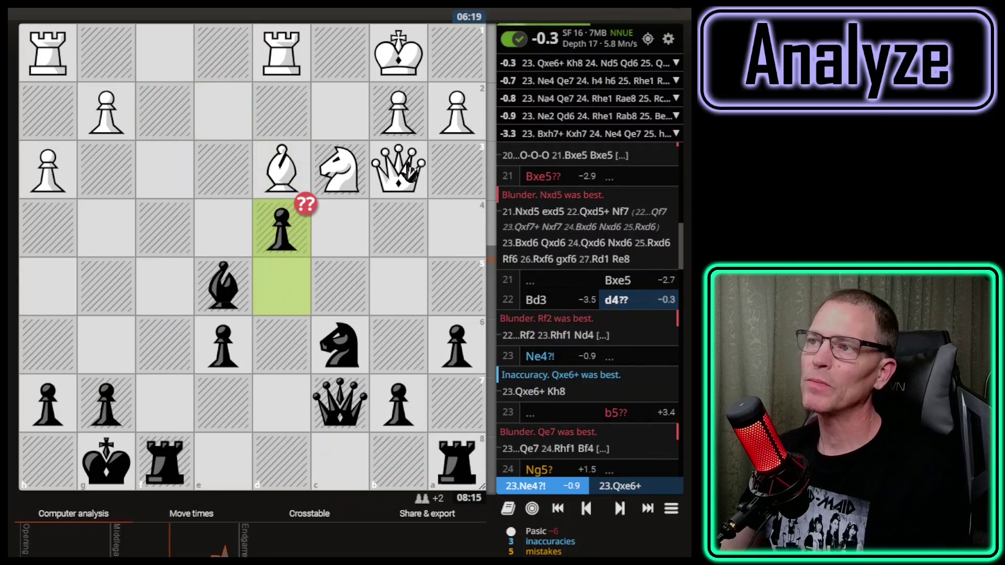
mouse_move(398, 170)
mouse_down()
mouse_move(218, 343)
mouse_move(224, 361)
mouse_up()
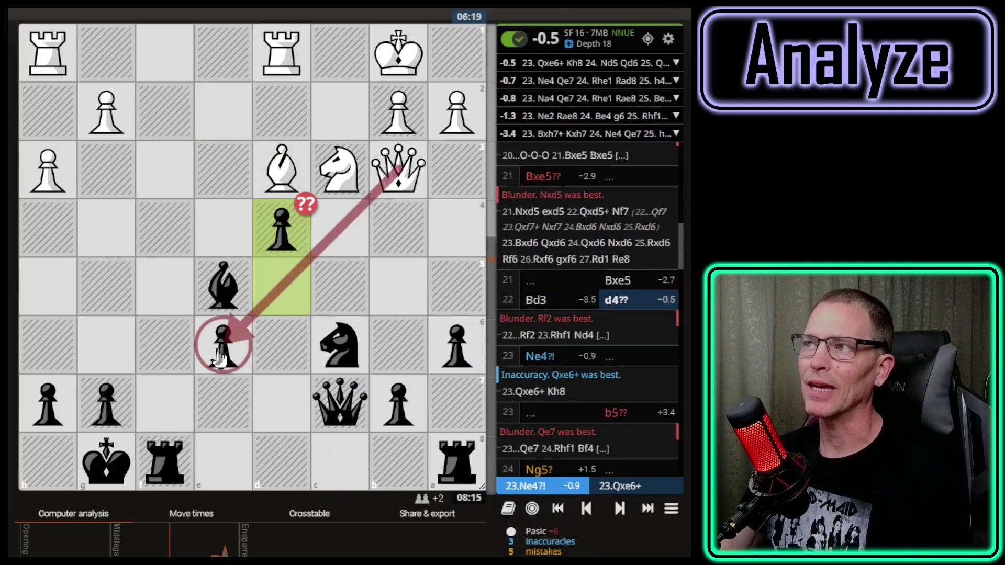
click(621, 510)
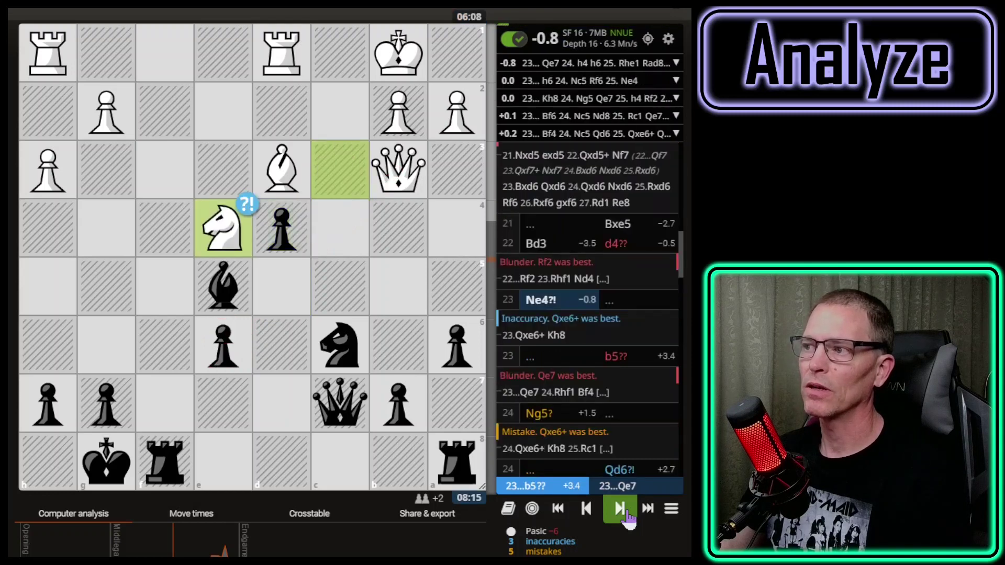
Step: Mark the black queen going c7–e7 with e6 circled in red
drag(340, 404, 223, 403)
right_click(223, 345)
right_click(223, 403)
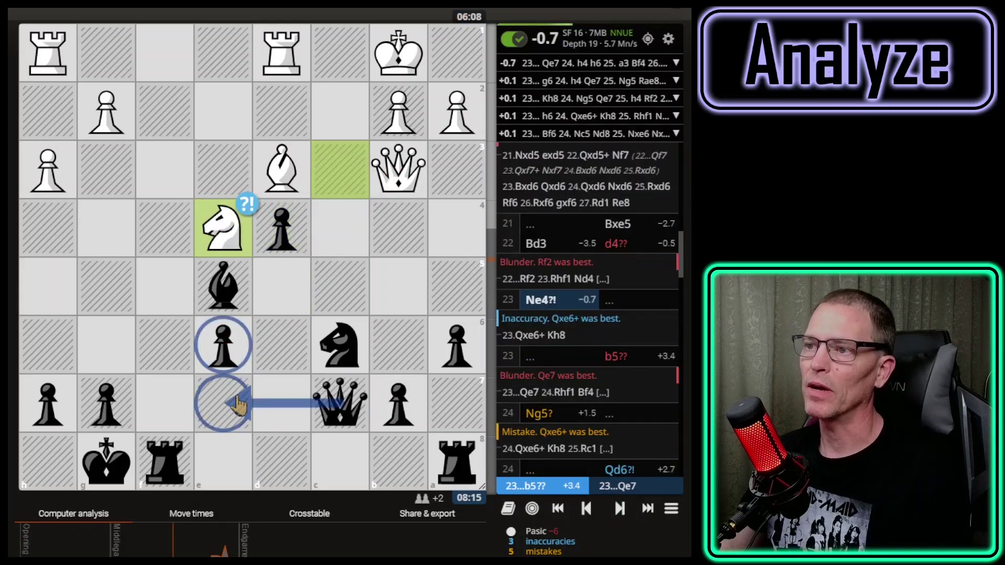
shift+right_click(223, 346)
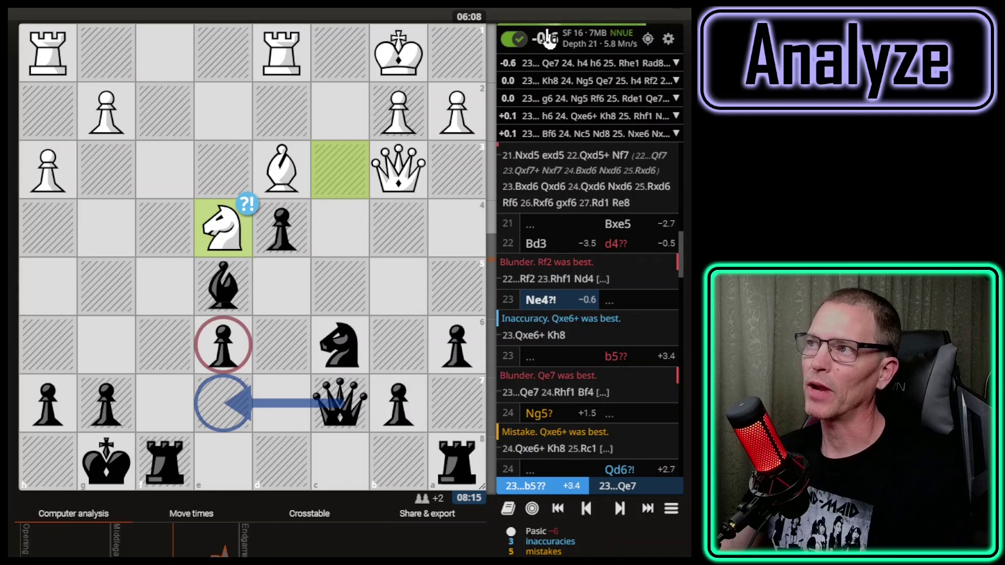
Step: Advance to 24.Ng5 and mark the queen hitting e6 and the Rf8–f6 defence
click(617, 515)
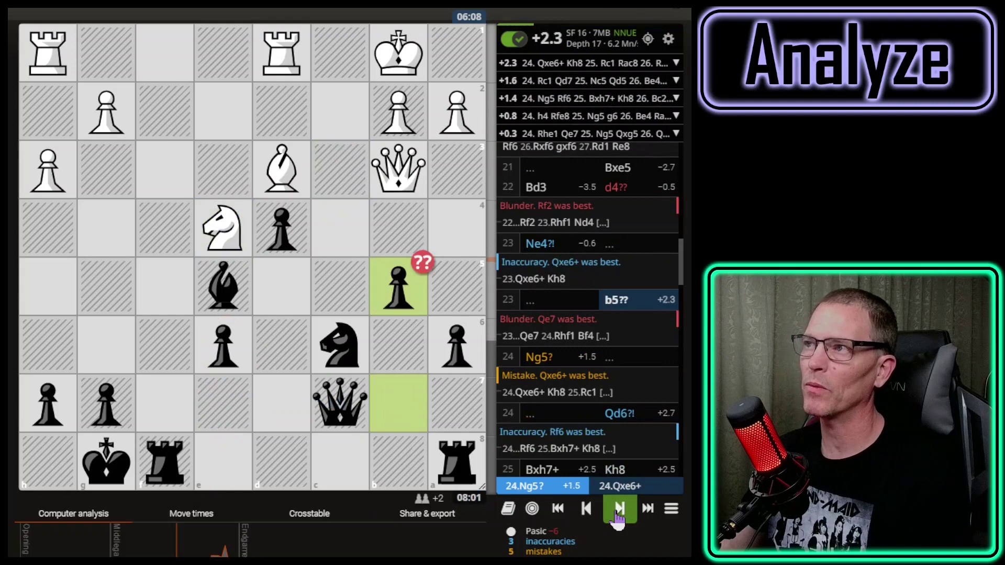
click(617, 515)
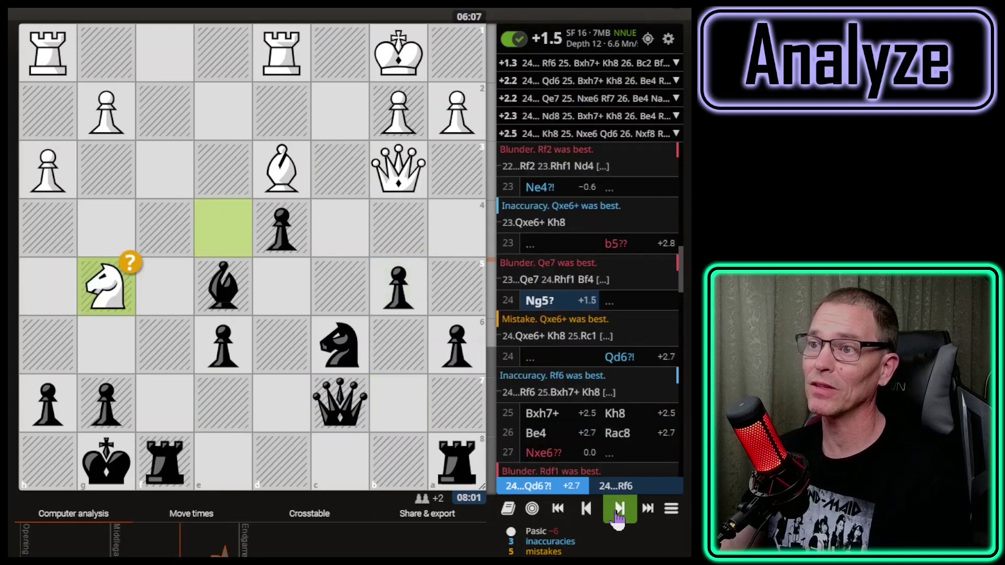
drag(398, 173, 240, 352)
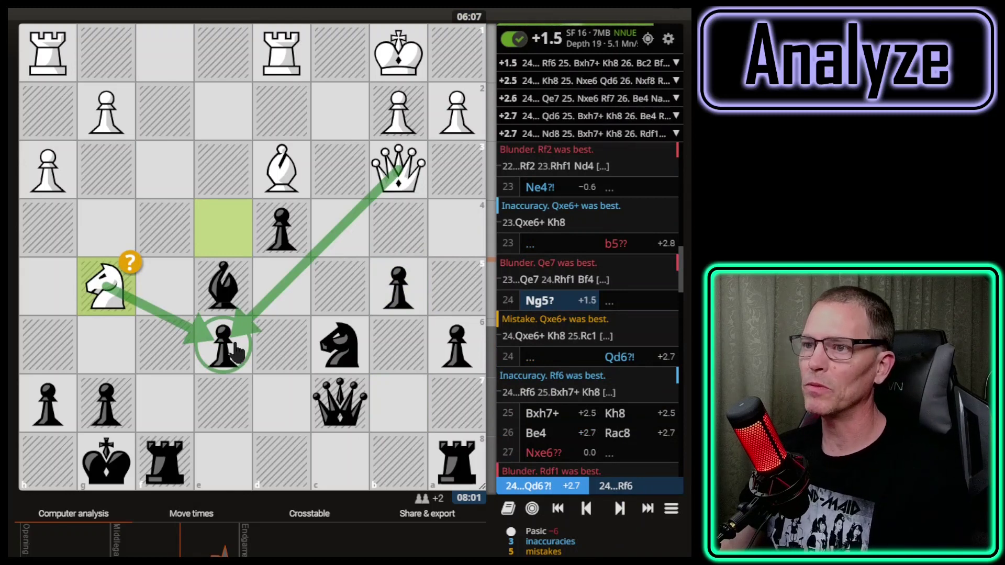
mouse_move(168, 454)
mouse_down()
mouse_move(162, 348)
mouse_move(166, 356)
mouse_up()
shift+right_click(167, 356)
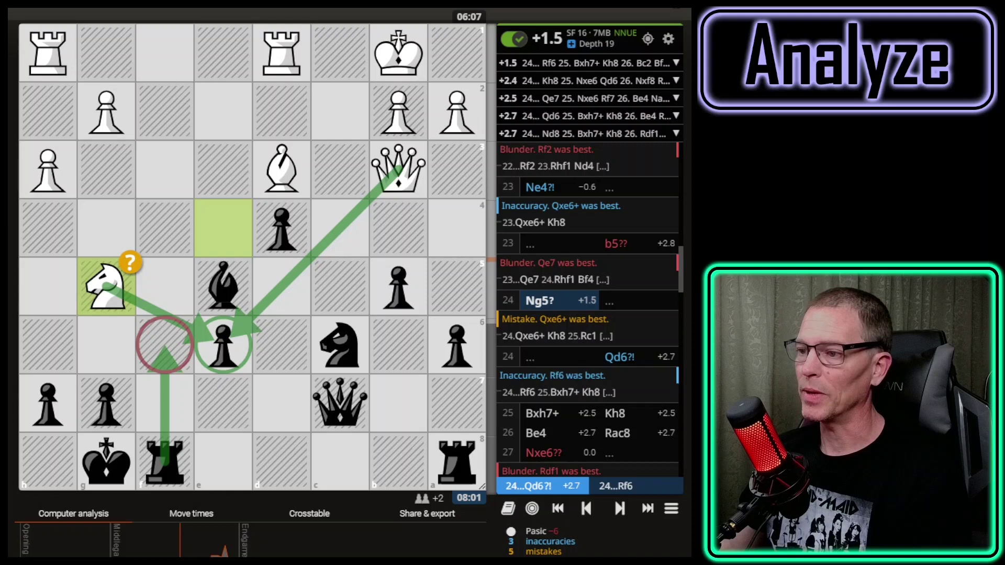
Step: Step from 24...Qd6 through 27.Nxe6?? and 30.Qxf7 to 33.Bd5?!
click(620, 509)
click(620, 508)
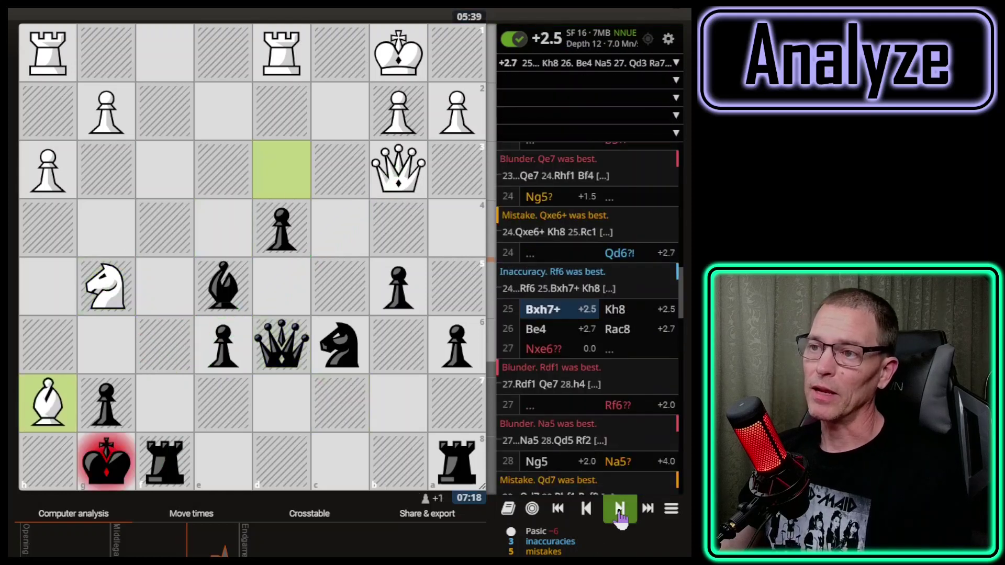
click(620, 511)
click(620, 510)
click(620, 510)
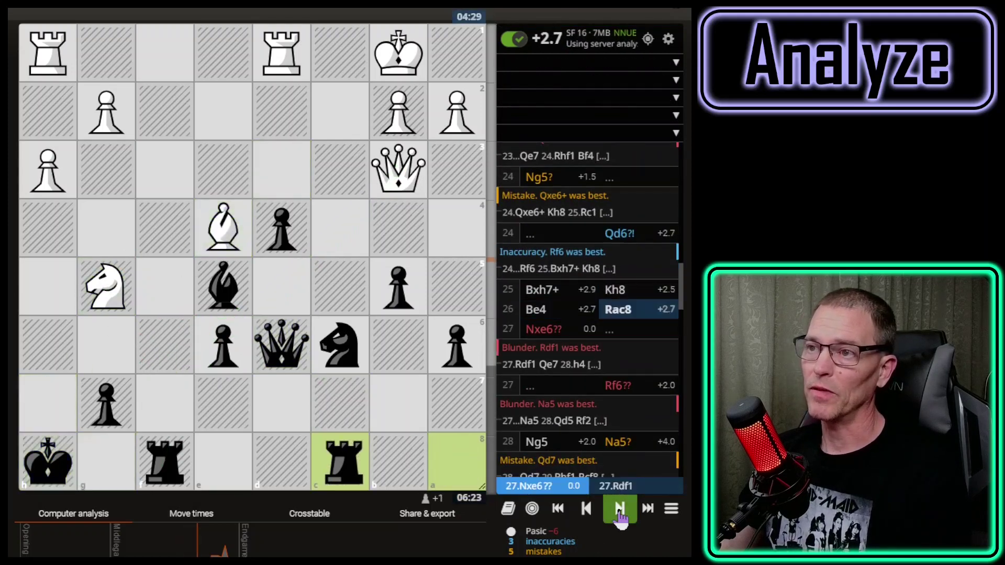
click(619, 511)
click(620, 511)
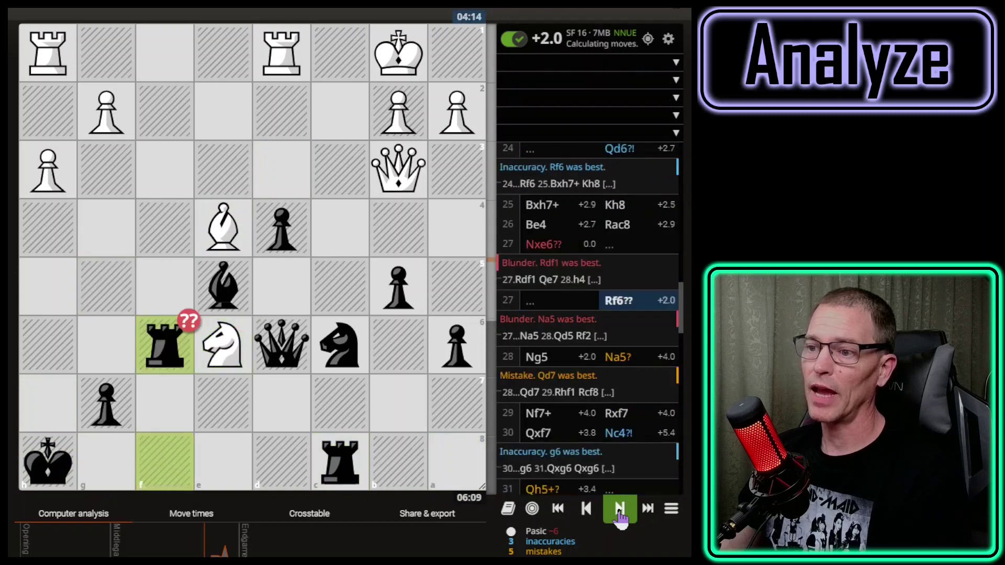
click(620, 510)
click(620, 510)
click(620, 511)
click(620, 511)
click(620, 511)
click(620, 510)
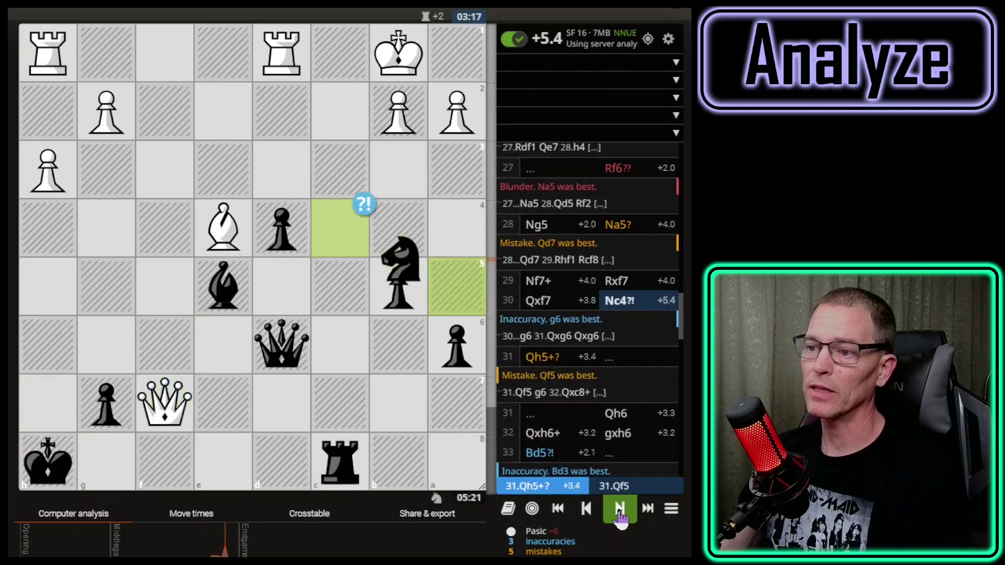
click(620, 511)
click(619, 510)
click(620, 511)
click(620, 510)
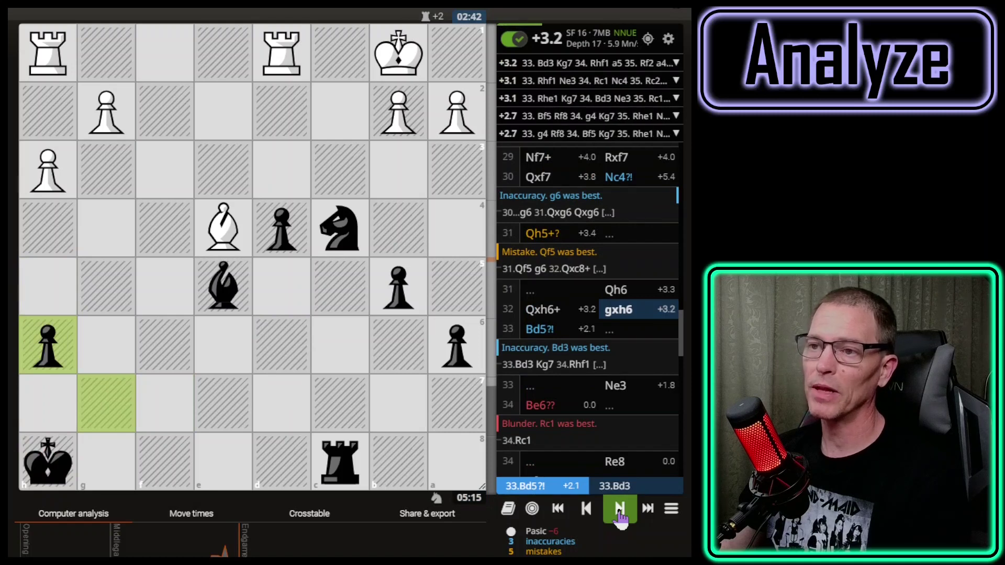
click(619, 511)
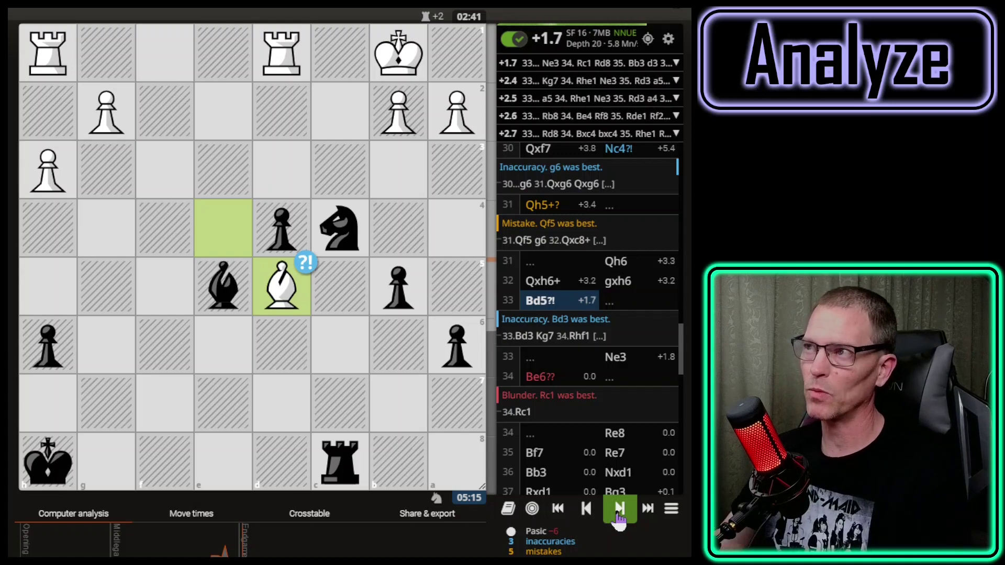
Step: At 33...Ne3, draw arrows for the knight hitting d5 and e1 and the rook's escape to d1
click(620, 511)
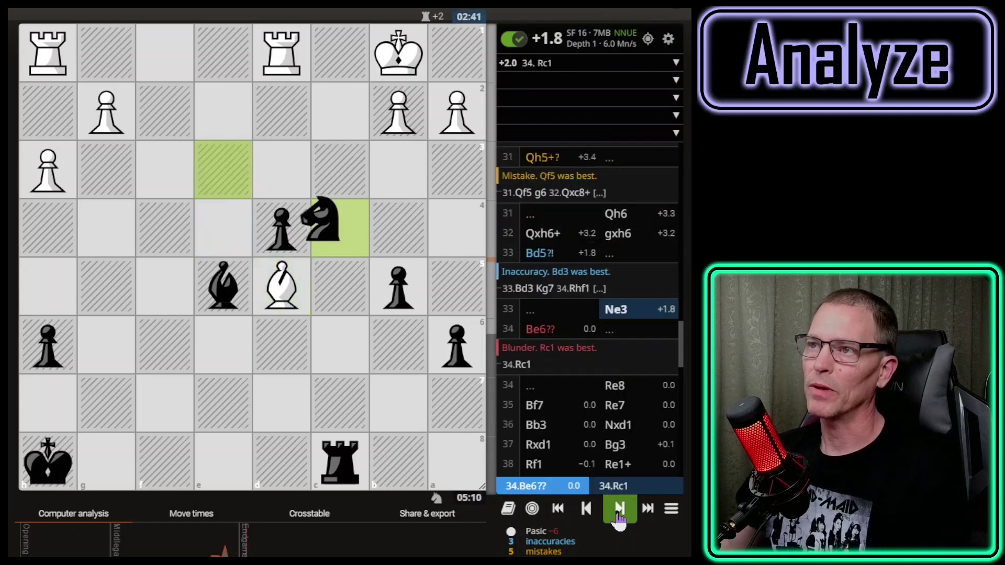
drag(230, 173, 268, 289)
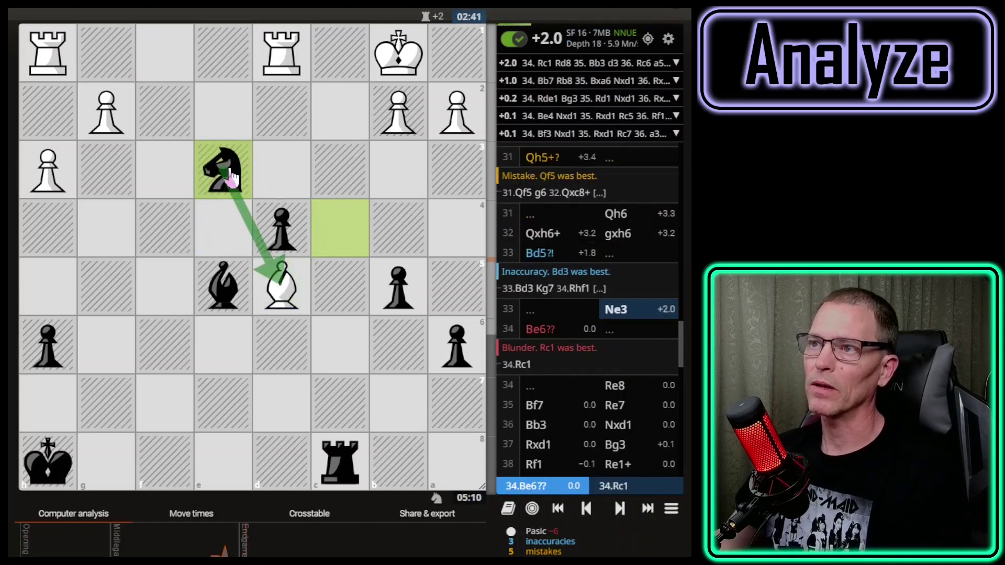
drag(230, 175, 277, 58)
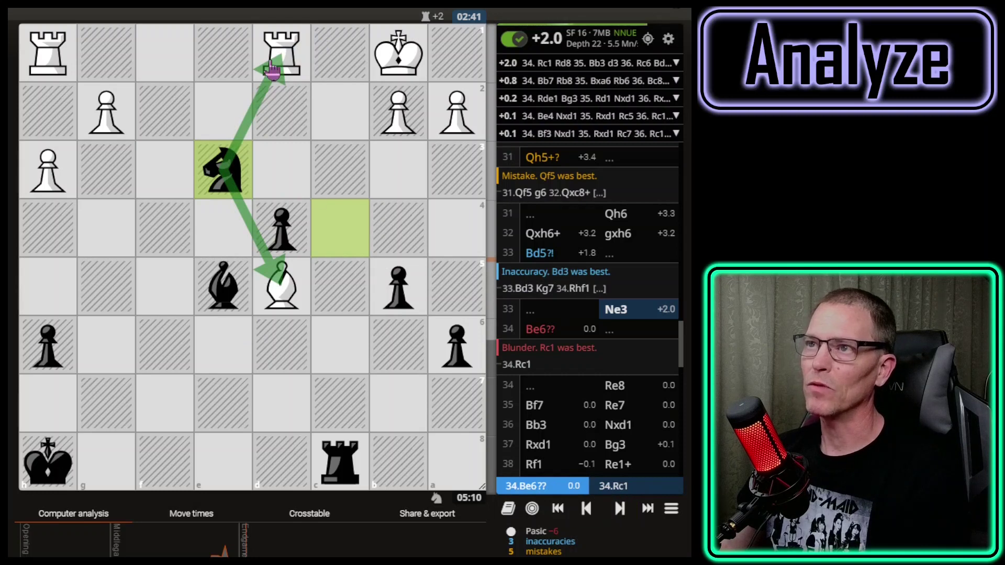
drag(271, 71, 343, 69)
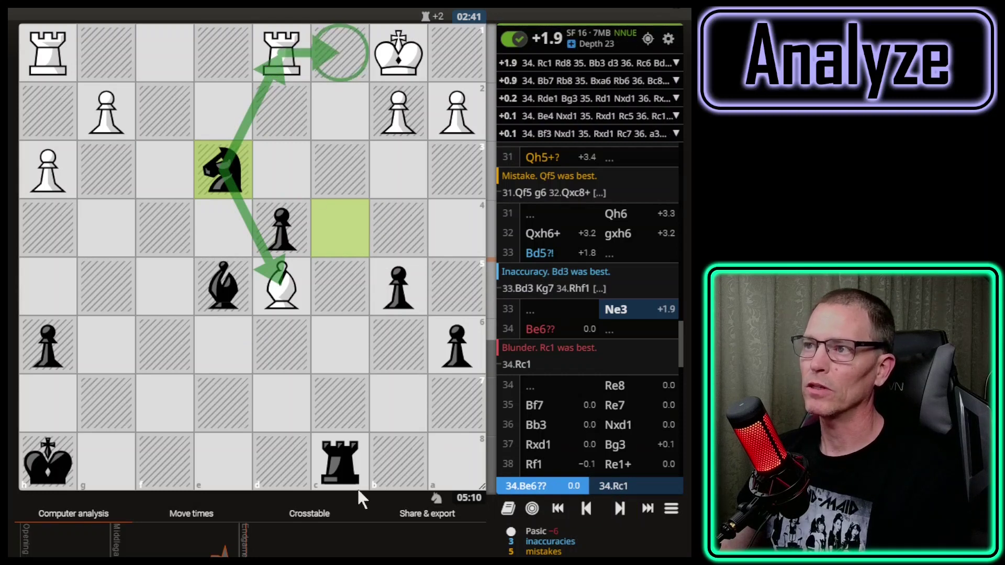
Step: Reach 34.Be6??, switch off engine analysis, and replay the moves through 37.Rxd1
click(619, 508)
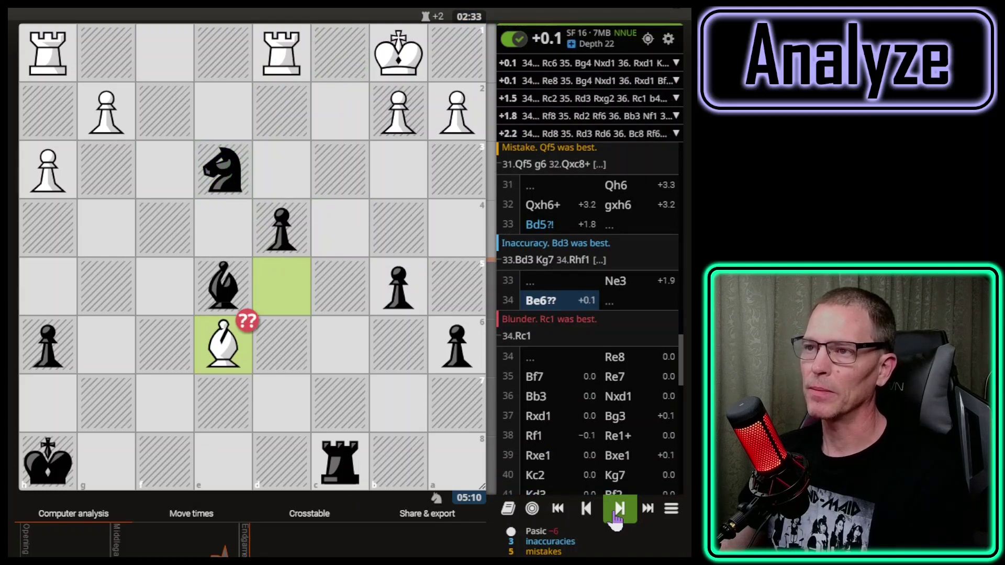
key(l)
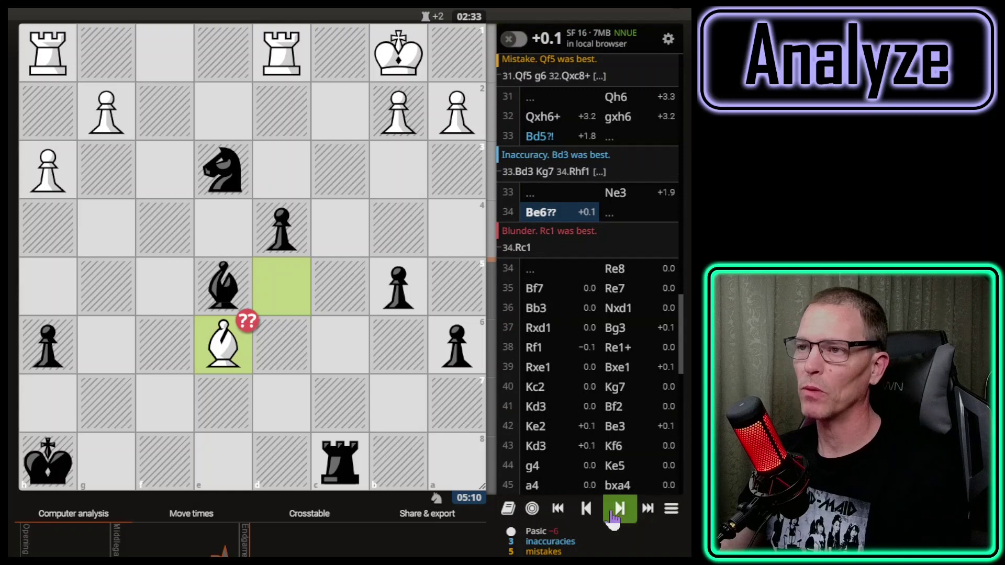
click(617, 518)
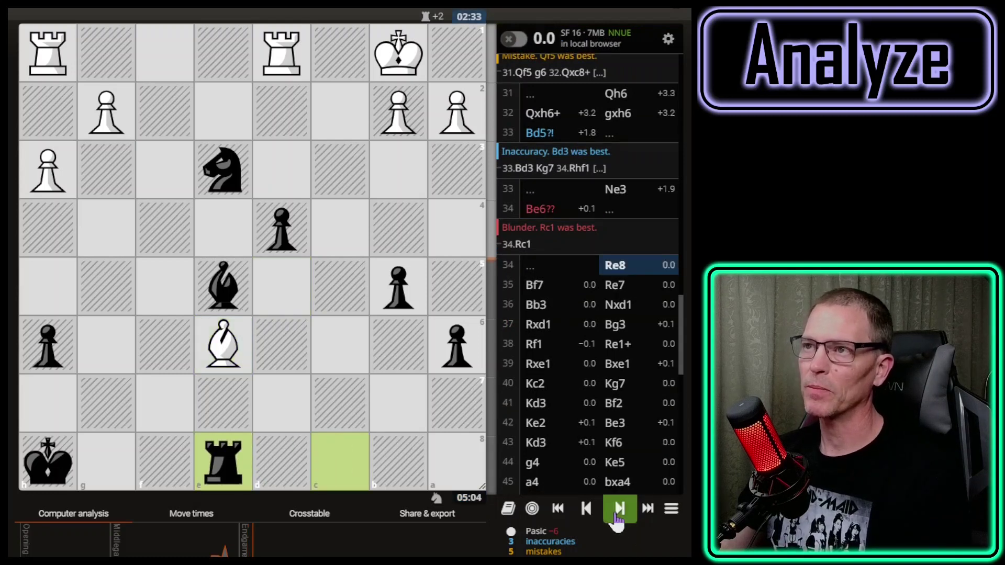
click(618, 517)
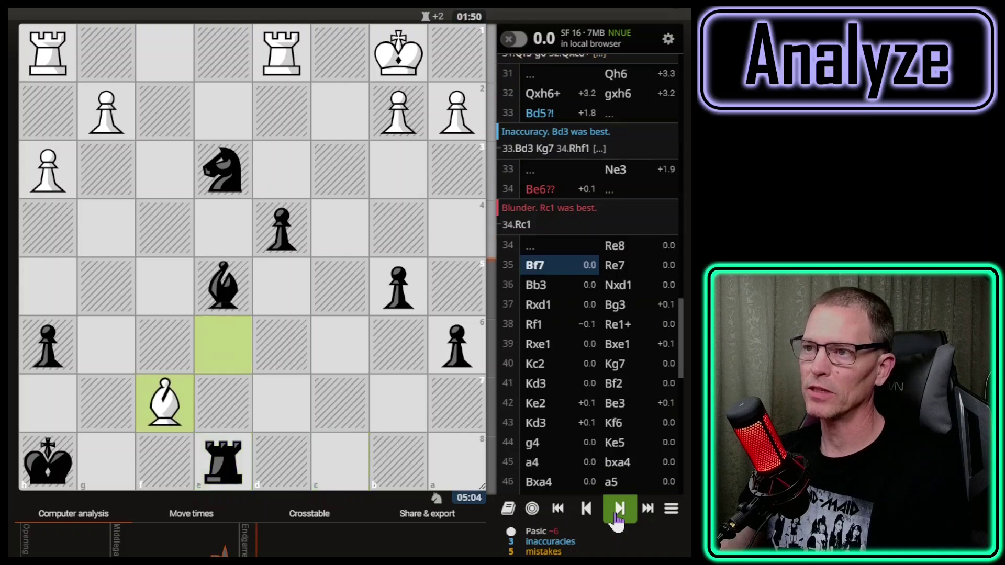
click(618, 517)
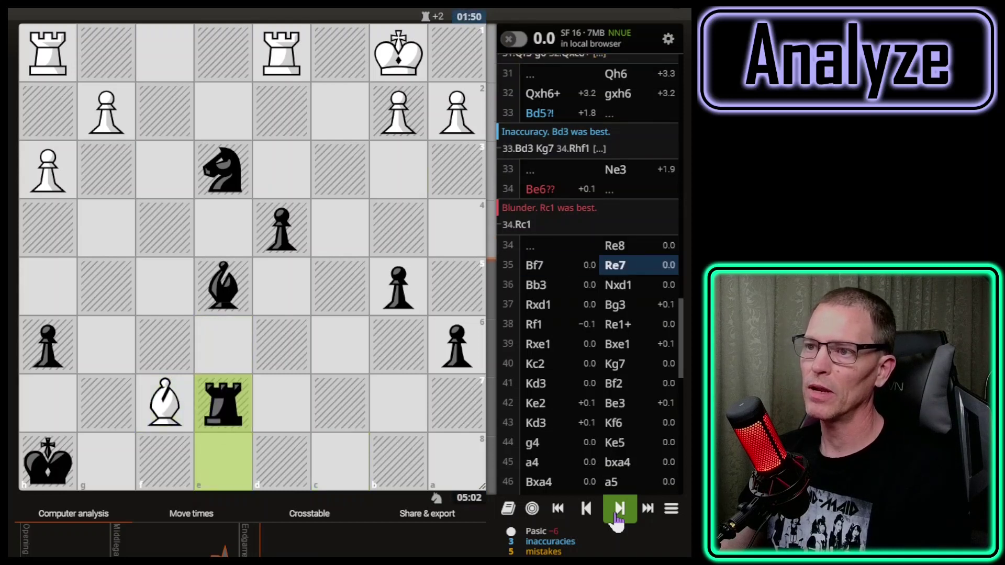
click(618, 517)
click(617, 517)
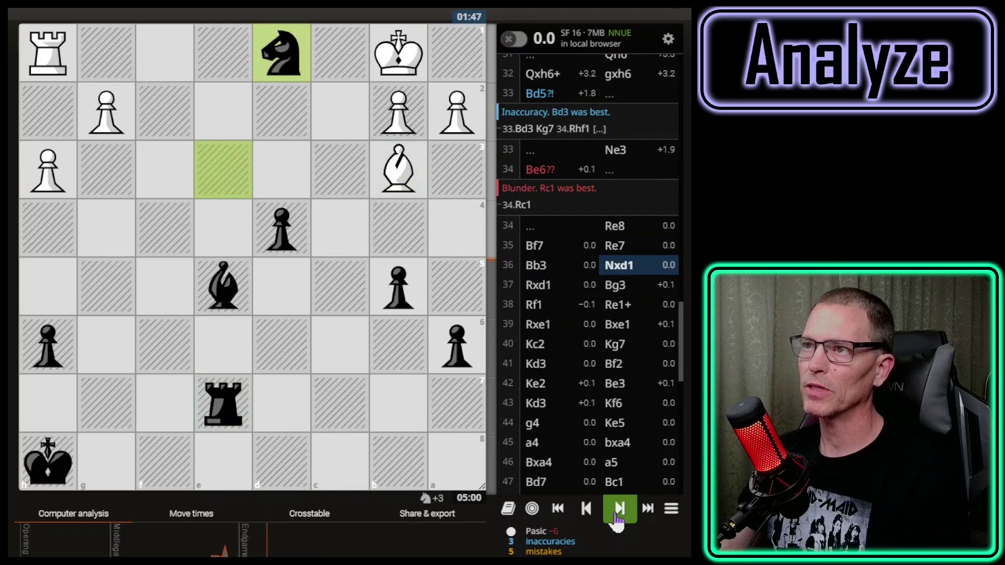
click(617, 518)
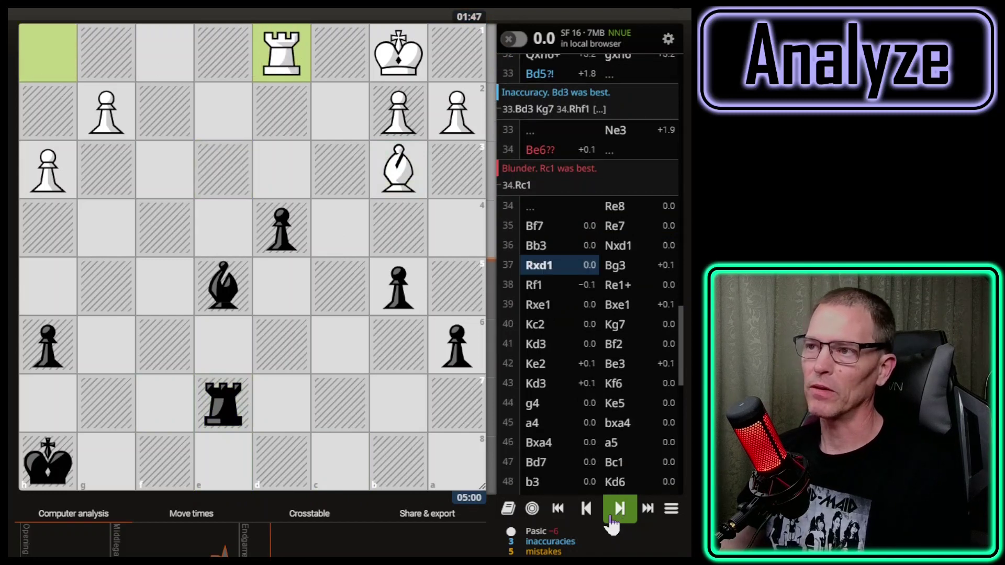
Step: Replay the rook trade to 39...Bxe1 and circle the black pawn on d4
click(620, 517)
click(619, 518)
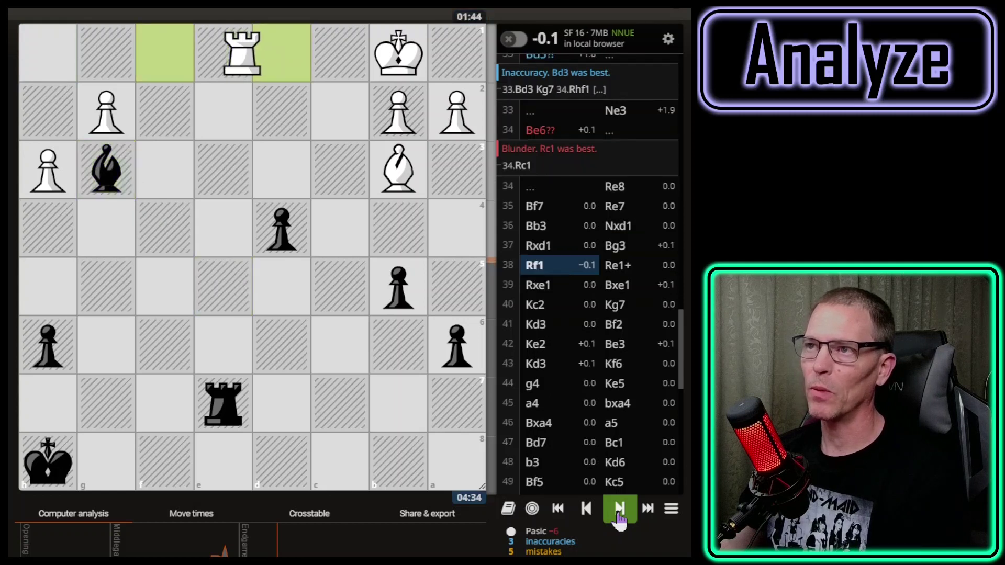
click(620, 517)
click(620, 517)
click(620, 517)
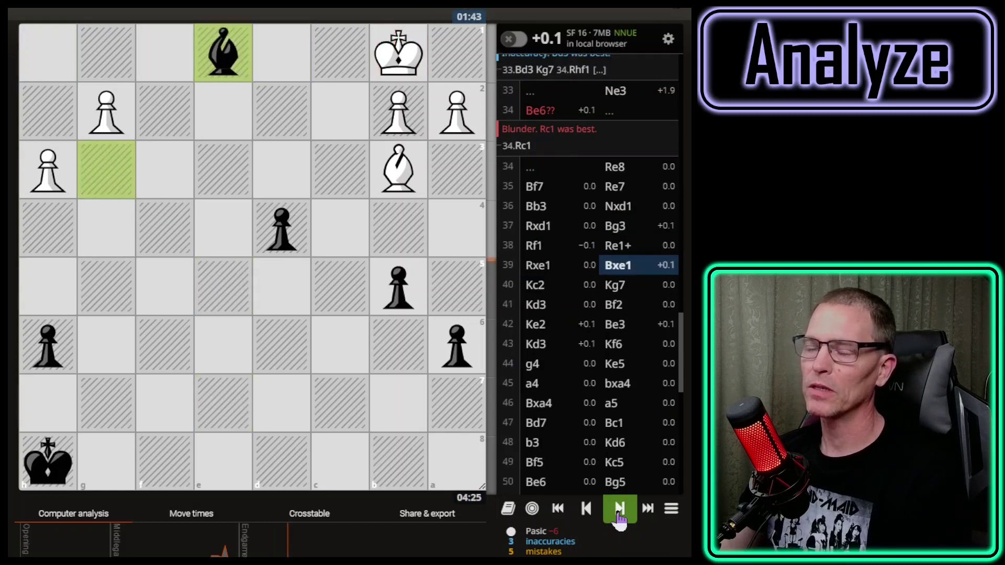
right_click(293, 243)
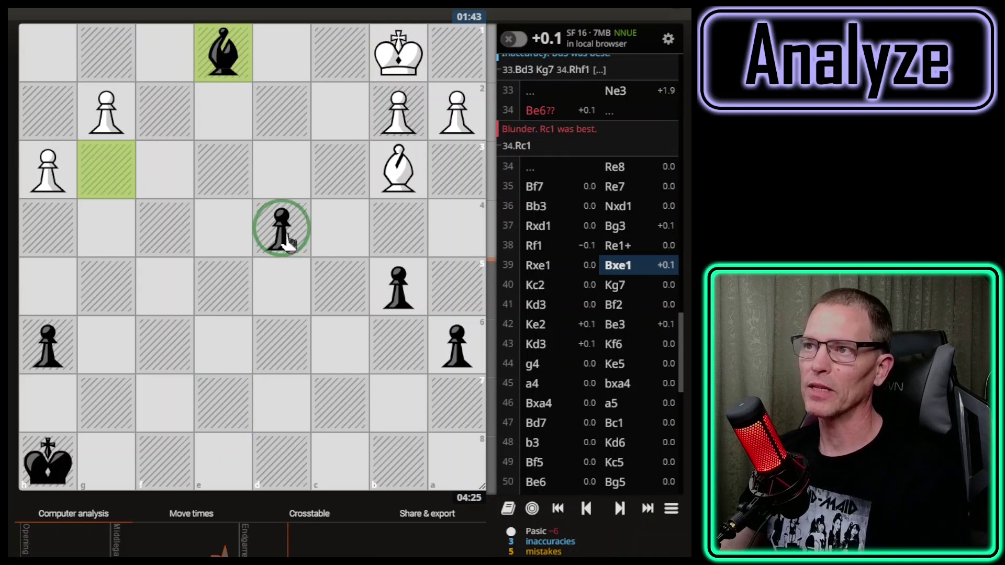
Step: Play through the king maneuvers and queenside trades from 40.Kc2 to 46...a5
click(621, 511)
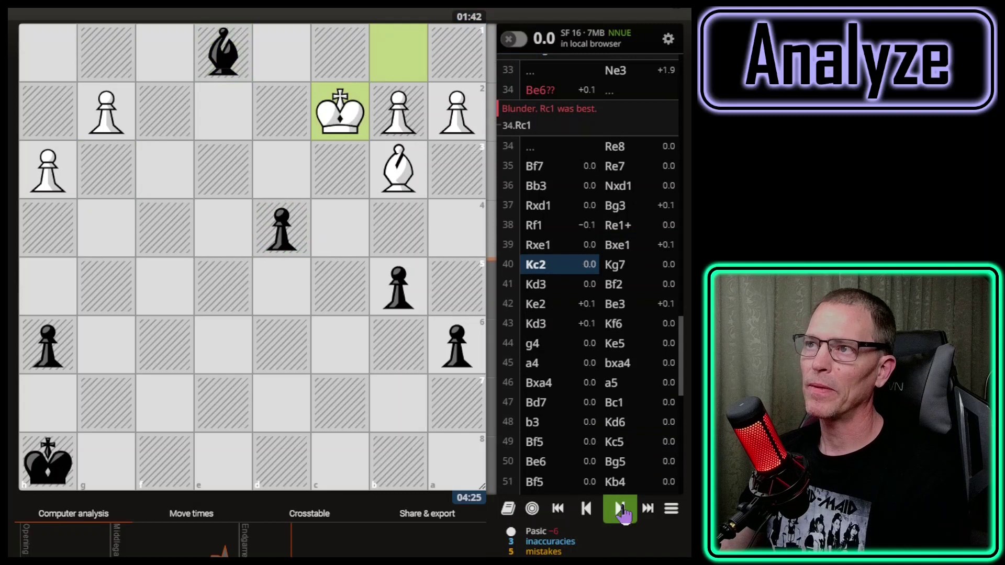
click(621, 511)
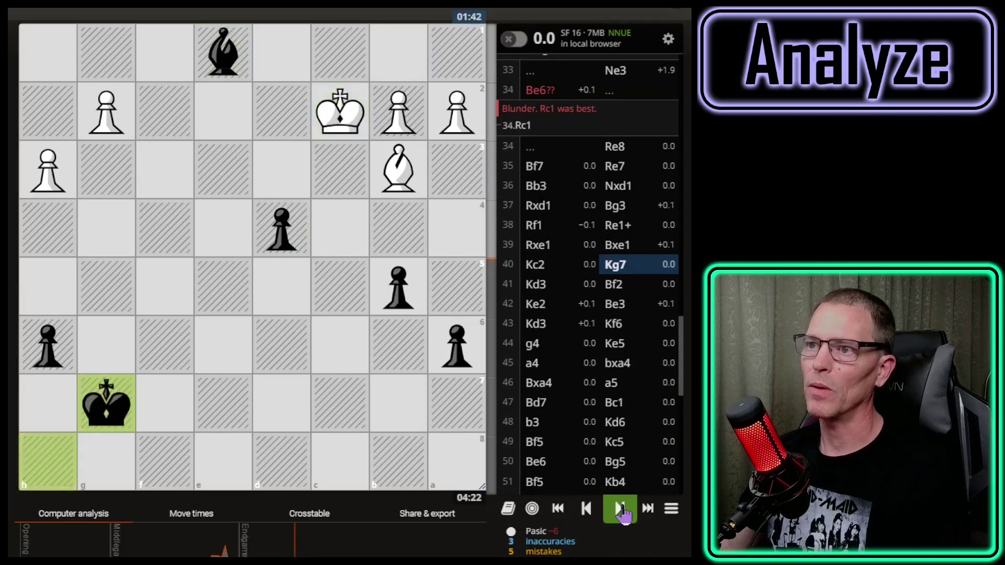
click(621, 511)
click(621, 511)
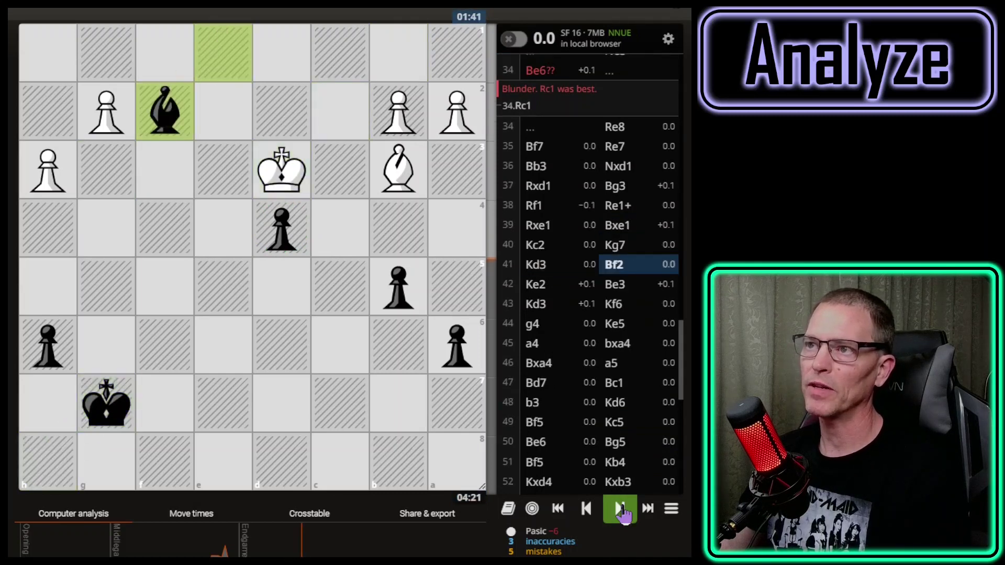
click(621, 510)
click(621, 511)
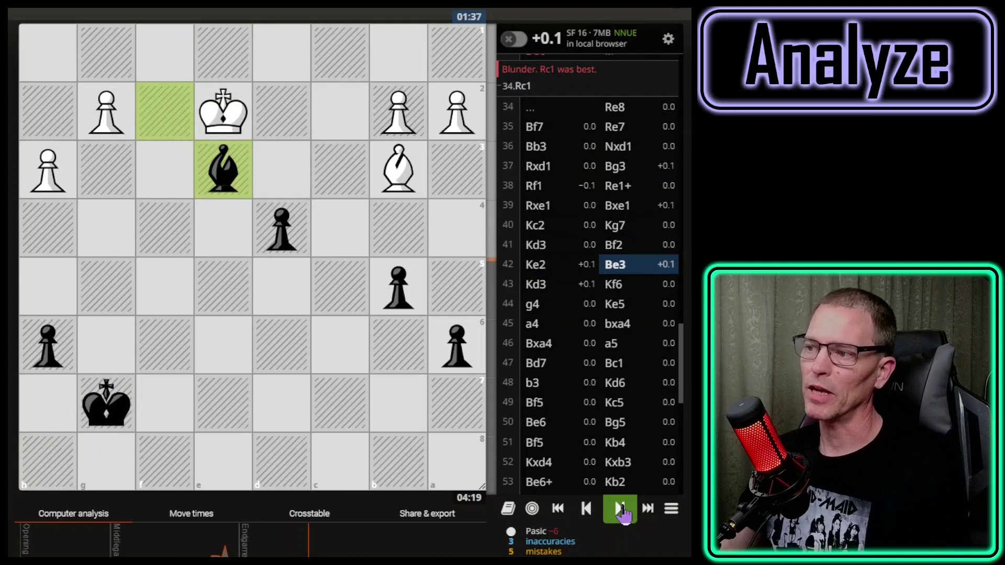
click(621, 510)
click(621, 510)
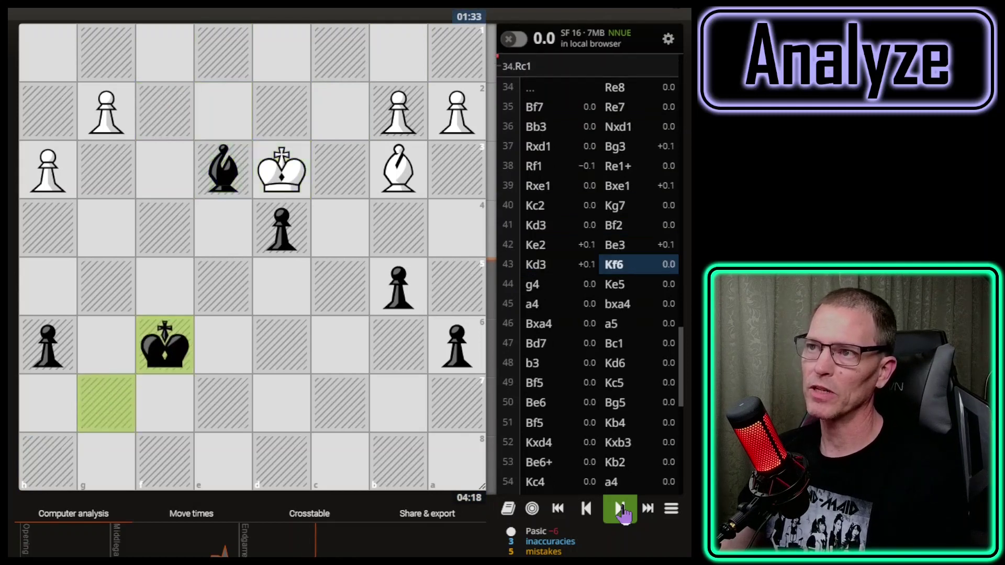
click(620, 510)
click(621, 510)
click(621, 510)
click(621, 510)
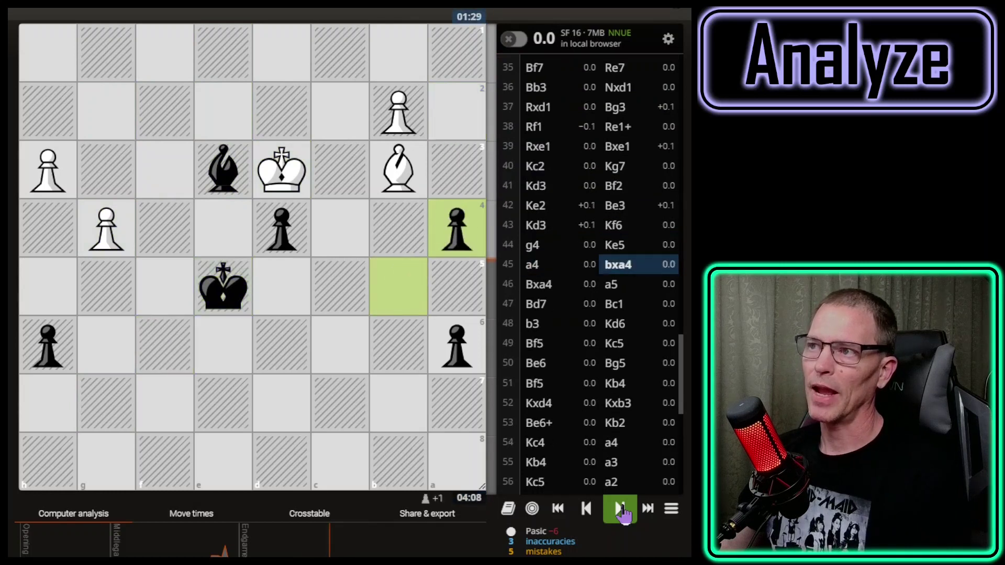
click(620, 511)
click(621, 510)
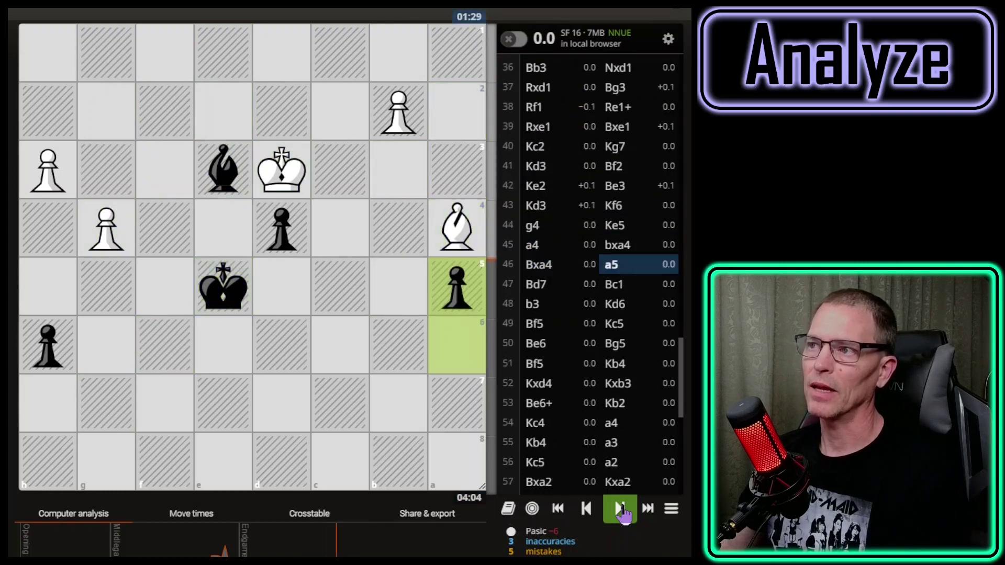
Step: Continue from 47.Bd7 to 52...Kxb3, then back up to the position after 50...Bg5
click(620, 511)
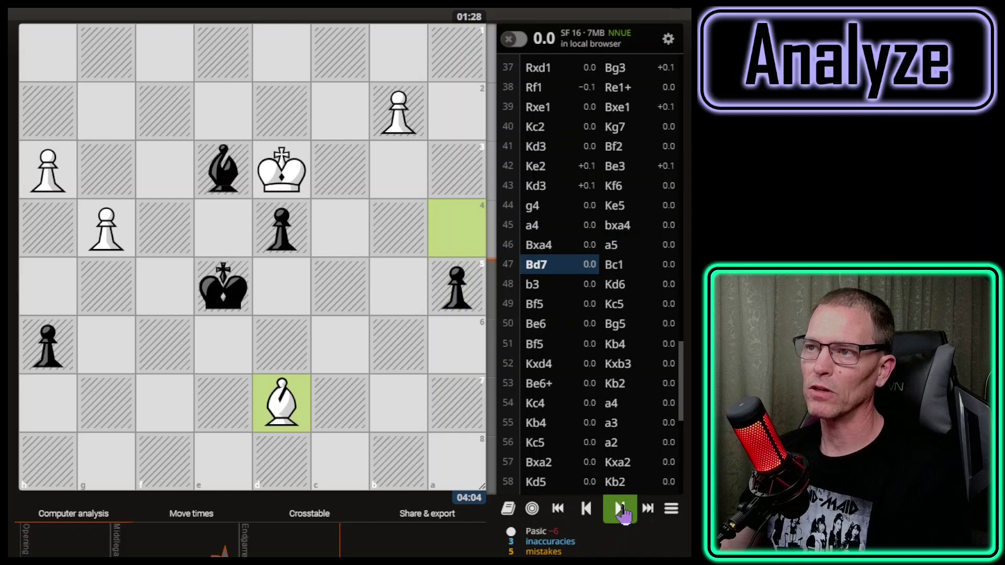
click(621, 511)
click(620, 510)
click(621, 510)
click(621, 510)
click(621, 510)
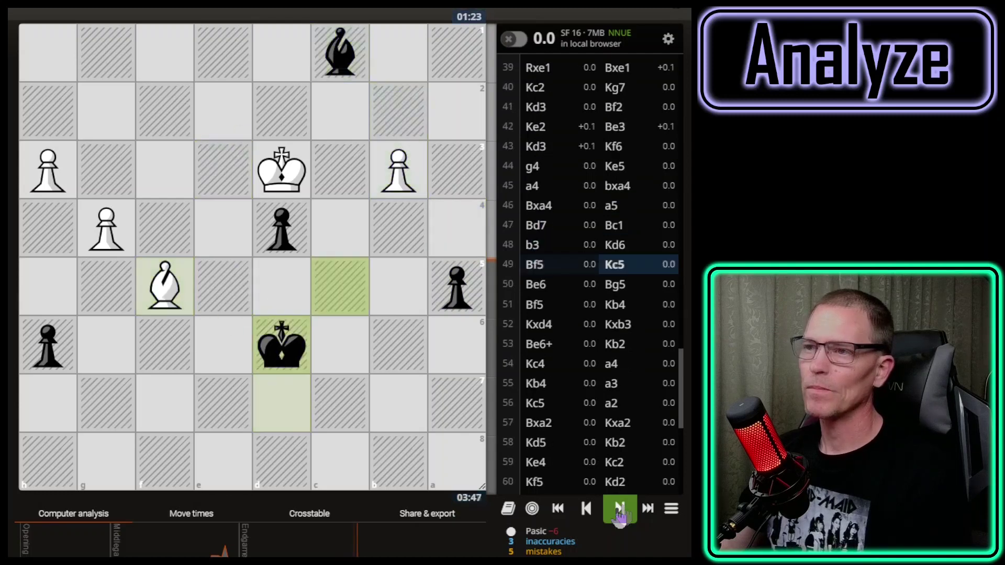
click(621, 510)
click(621, 510)
click(620, 510)
click(620, 510)
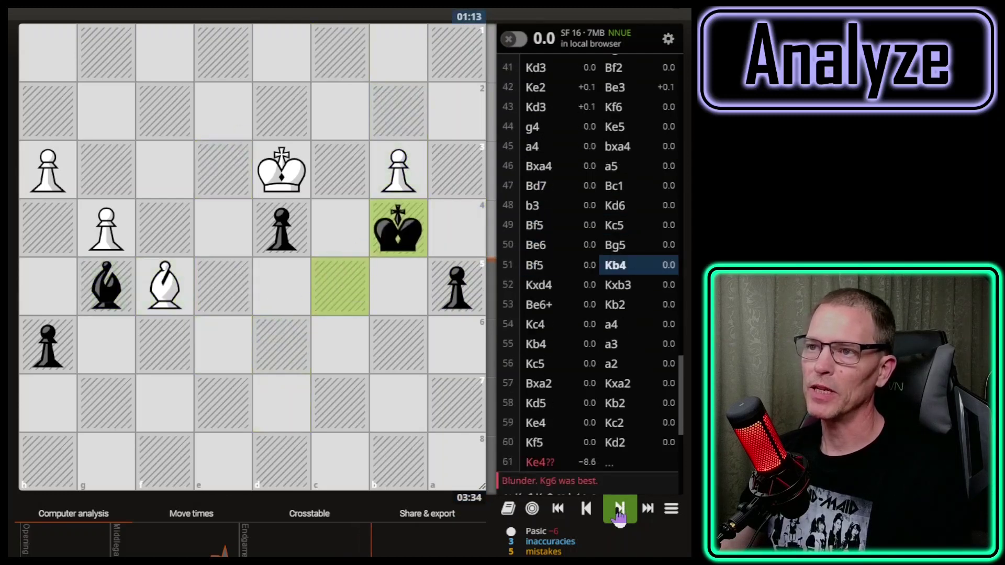
click(620, 511)
click(620, 511)
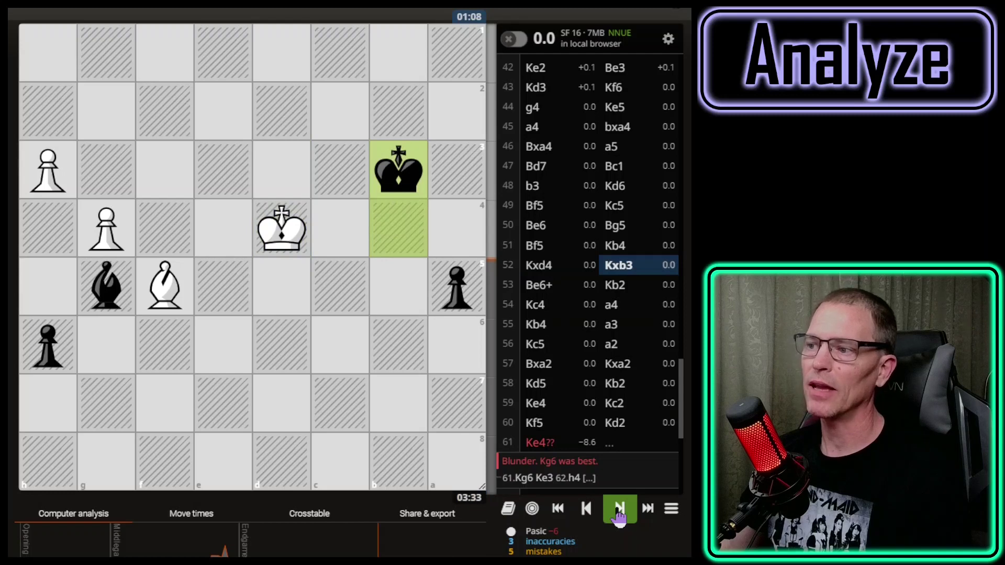
key(Left)
key(Left)
key(Left)
key(Left)
key(Left)
key(Right)
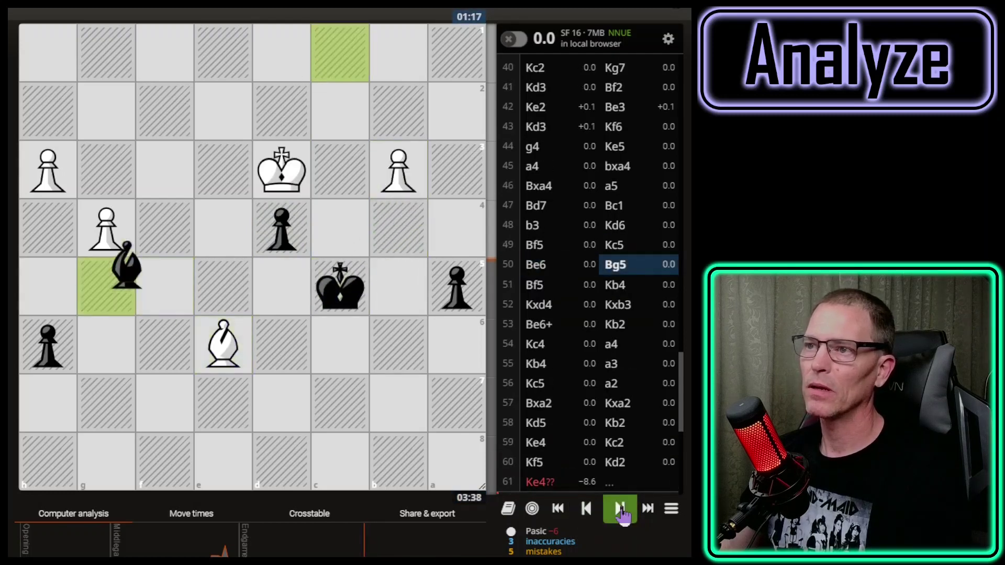
Step: At 50.Be6, draw the black bishop's route from c1 to e3 and circle g5
key(Left)
drag(340, 52, 244, 163)
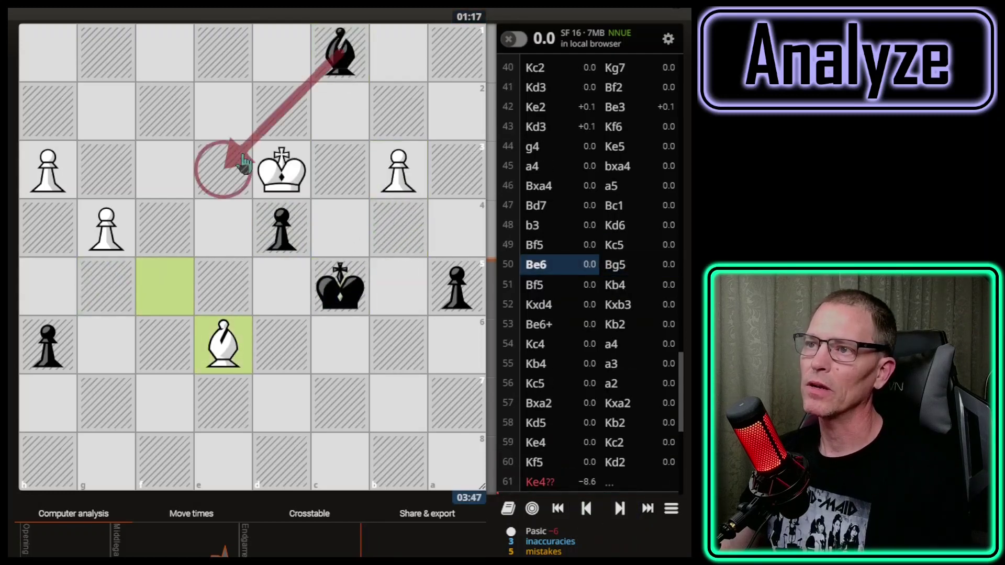
right_click(107, 286)
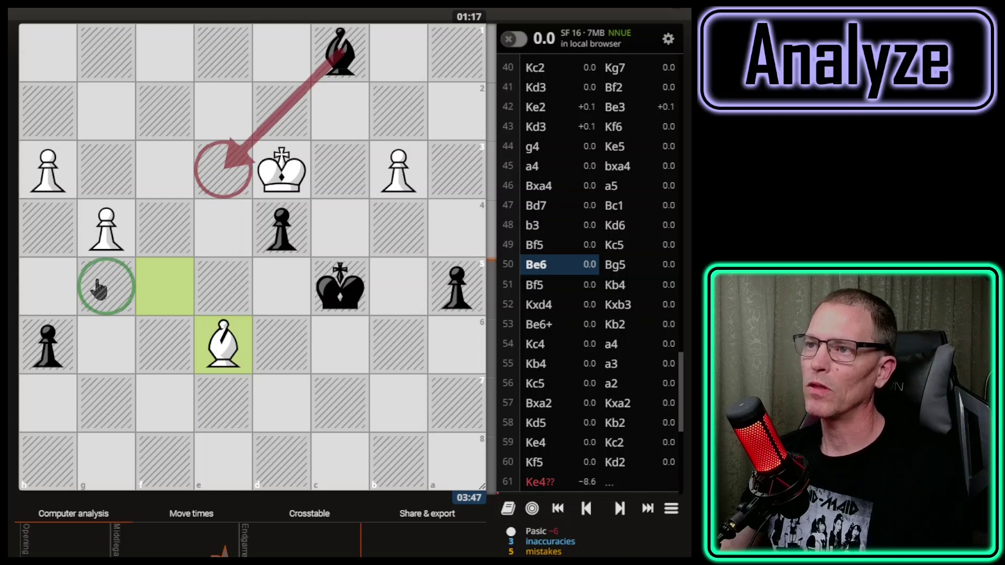
Step: Advance to 51...Kb4 and draw arrows for the kings capturing on d4 and b3
click(620, 509)
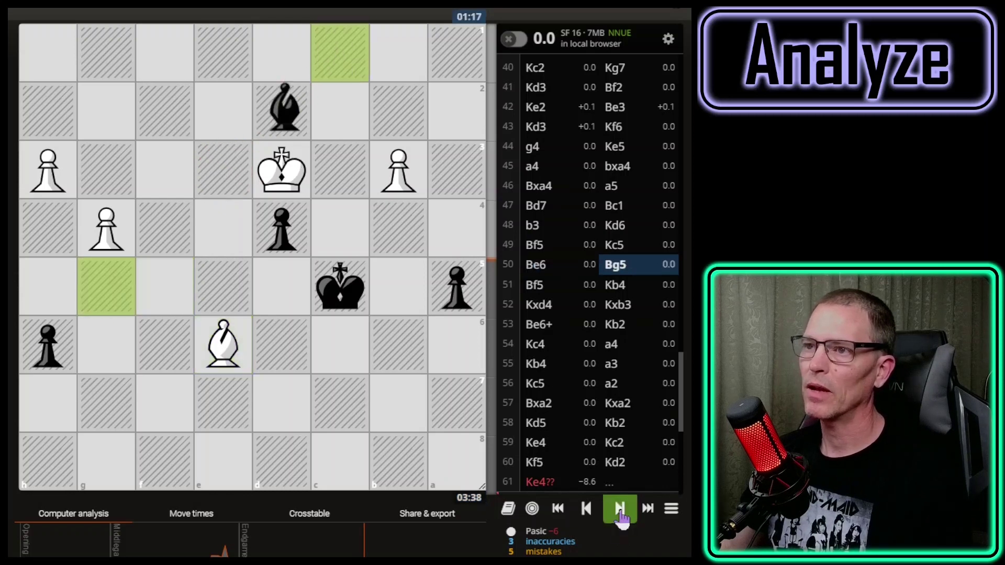
click(619, 510)
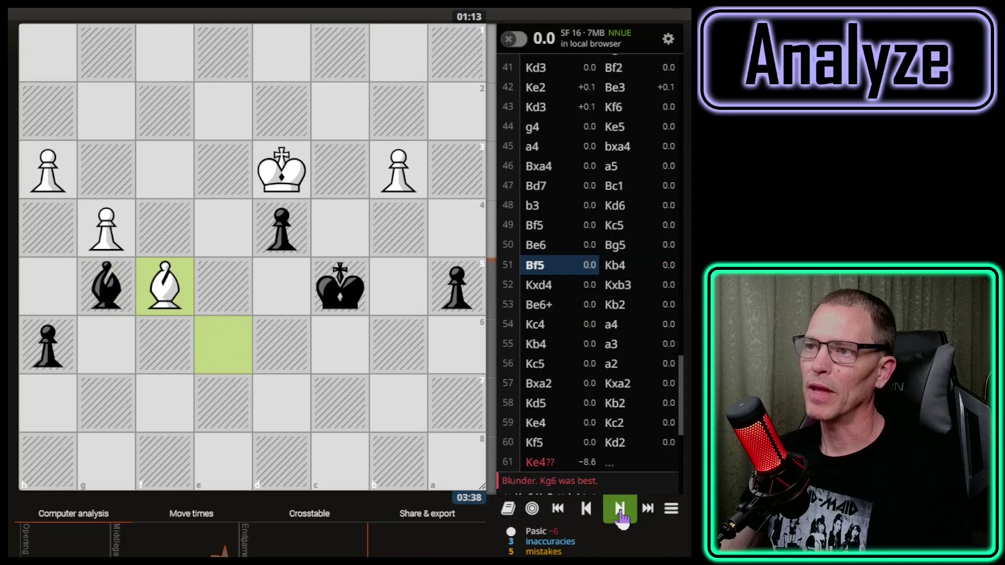
click(619, 510)
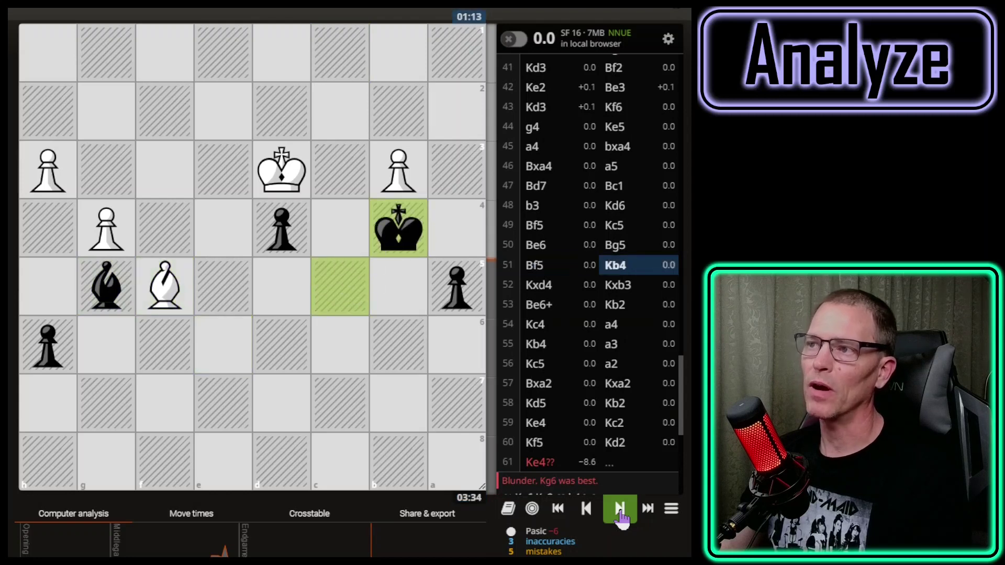
drag(281, 173, 283, 225)
drag(400, 233, 400, 178)
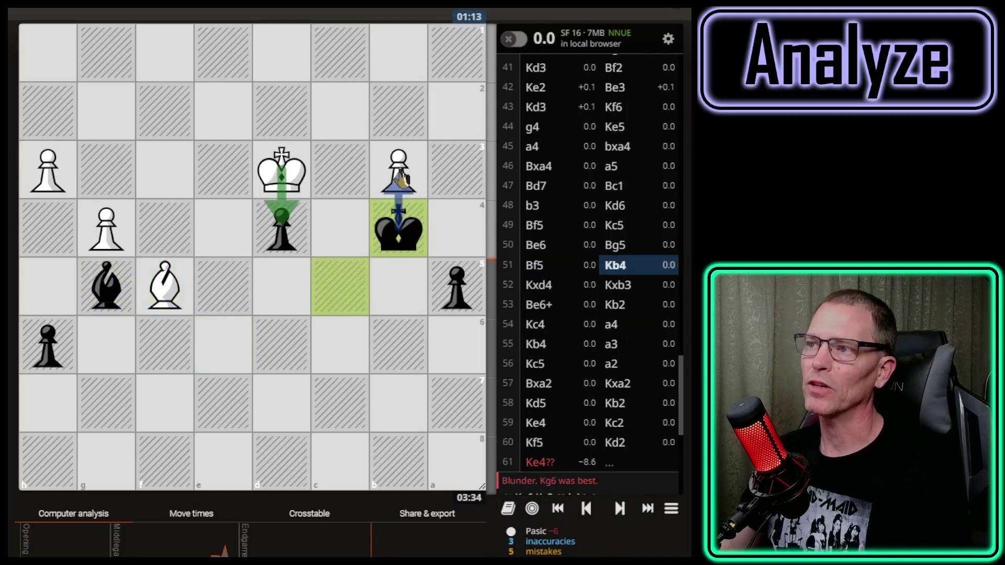
Step: Replay 52.Kxd4 Kxb3 53.Be6+ and turn off local engine analysis
click(619, 511)
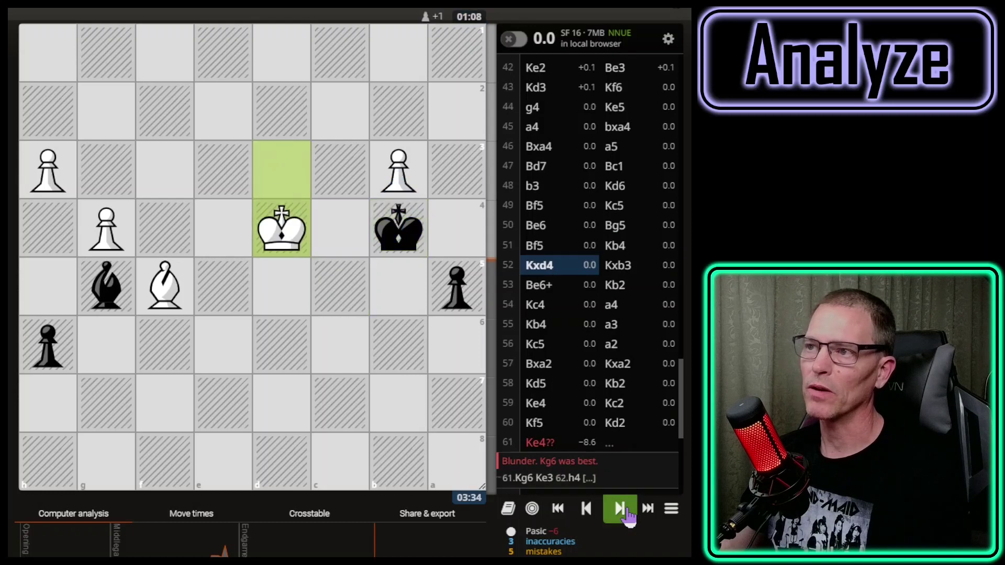
click(627, 513)
click(626, 513)
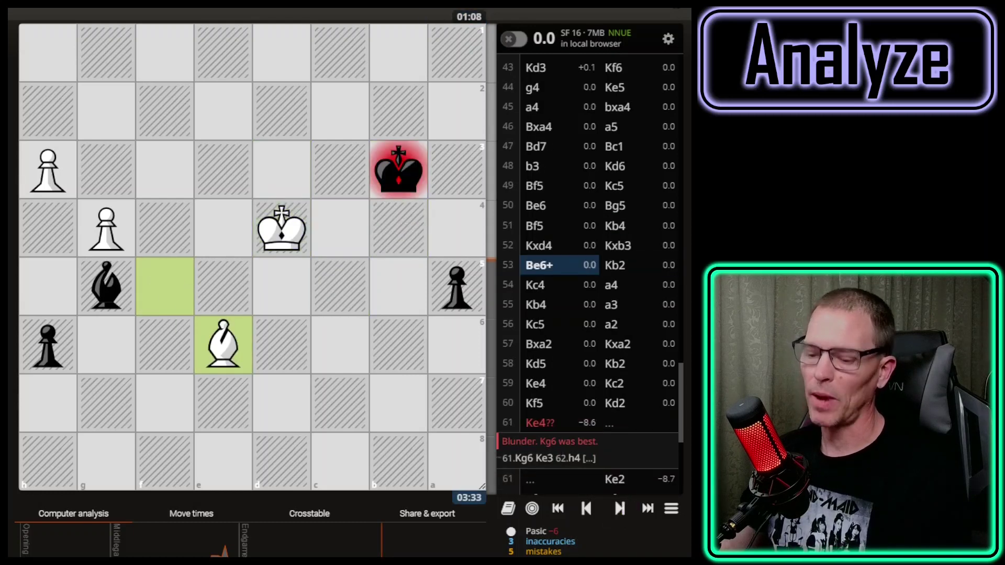
key(l)
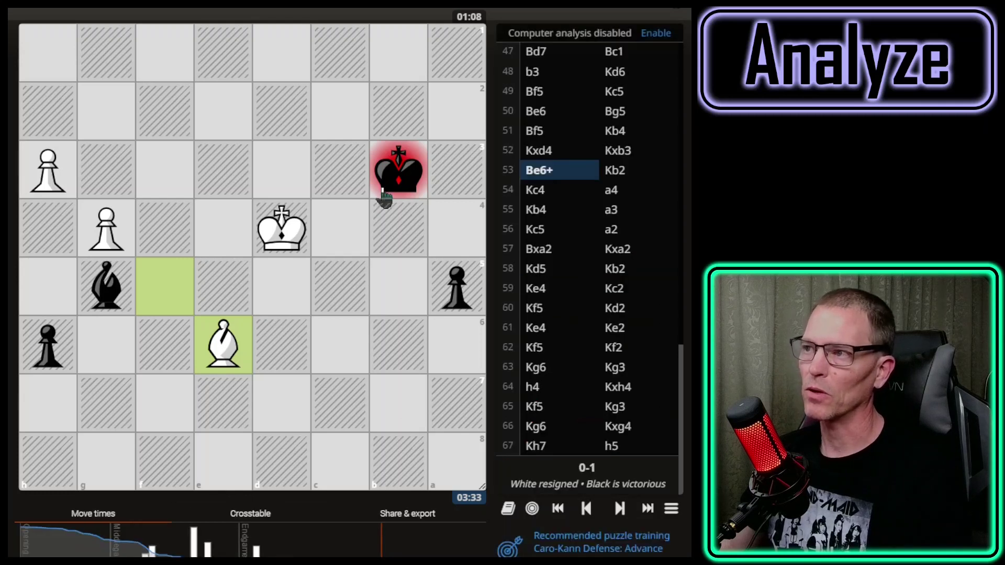
Step: At 53...Kb2, draw the a-pawn's advance to a4 and mark a2
click(623, 515)
drag(457, 286, 465, 168)
right_click(463, 135)
Step: Play through to 57...Kxa2, circle the g5 bishop and h6 pawn, and arrow h3–h4
click(620, 510)
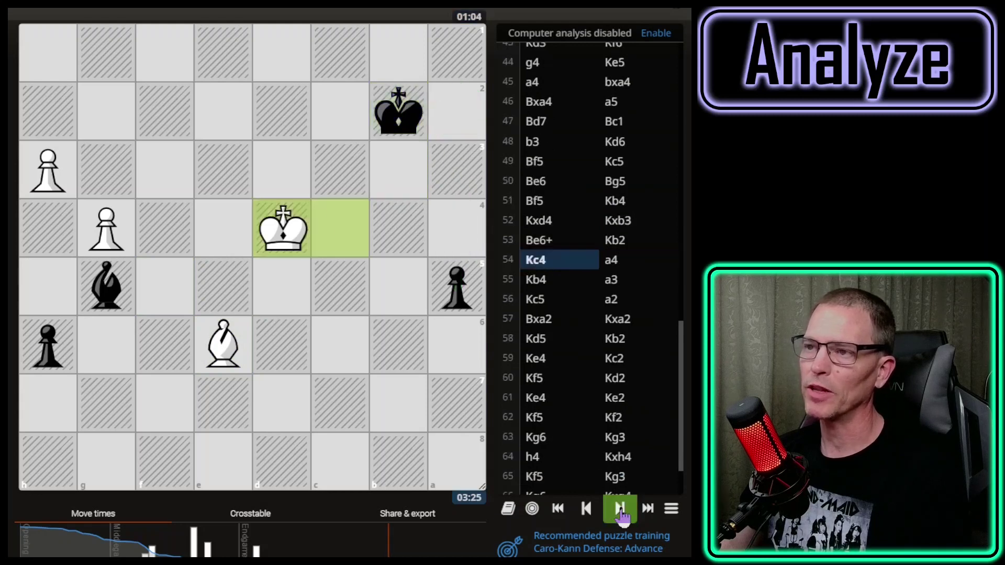
click(621, 512)
click(621, 512)
click(621, 512)
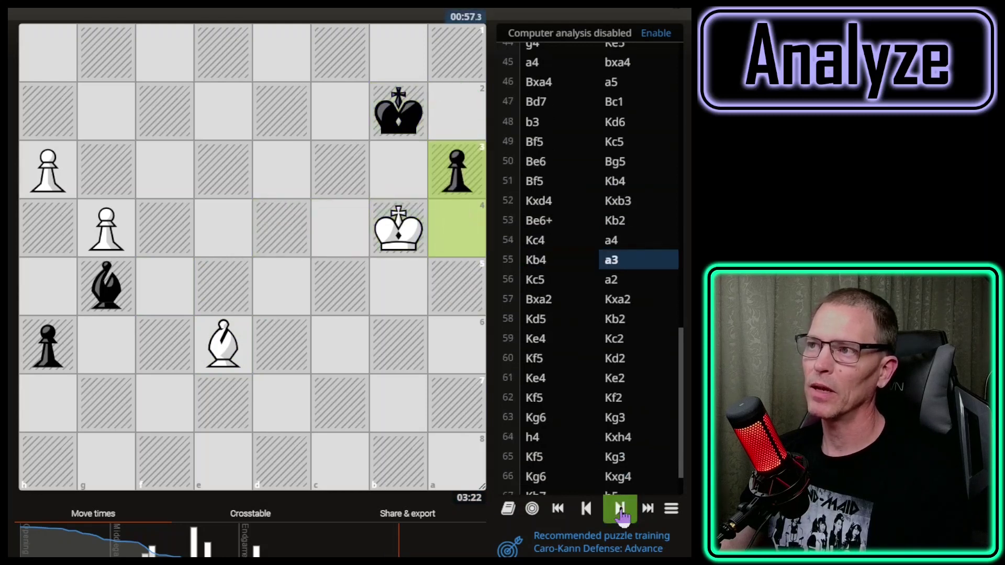
click(621, 512)
click(621, 512)
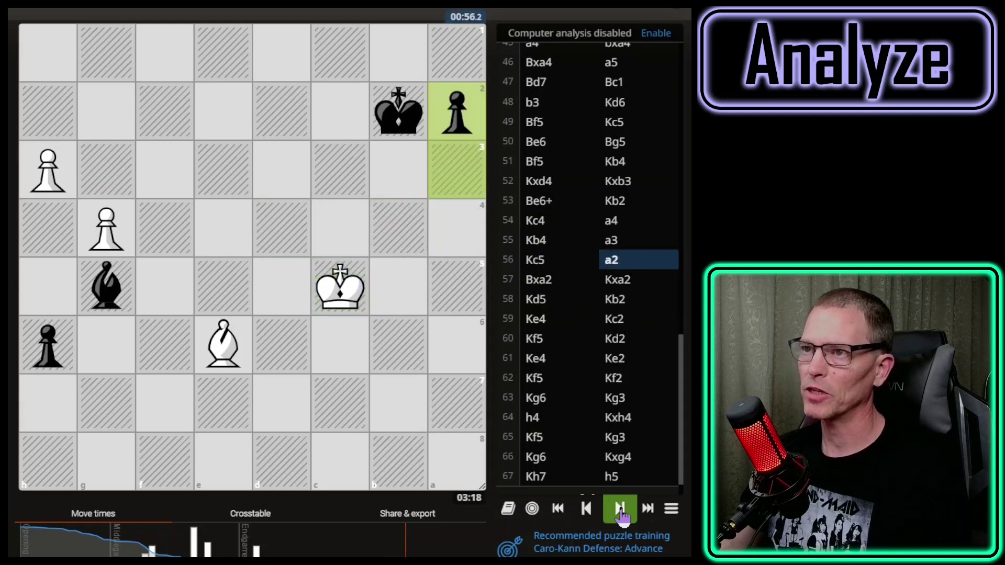
click(620, 512)
click(621, 512)
right_click(110, 288)
right_click(69, 341)
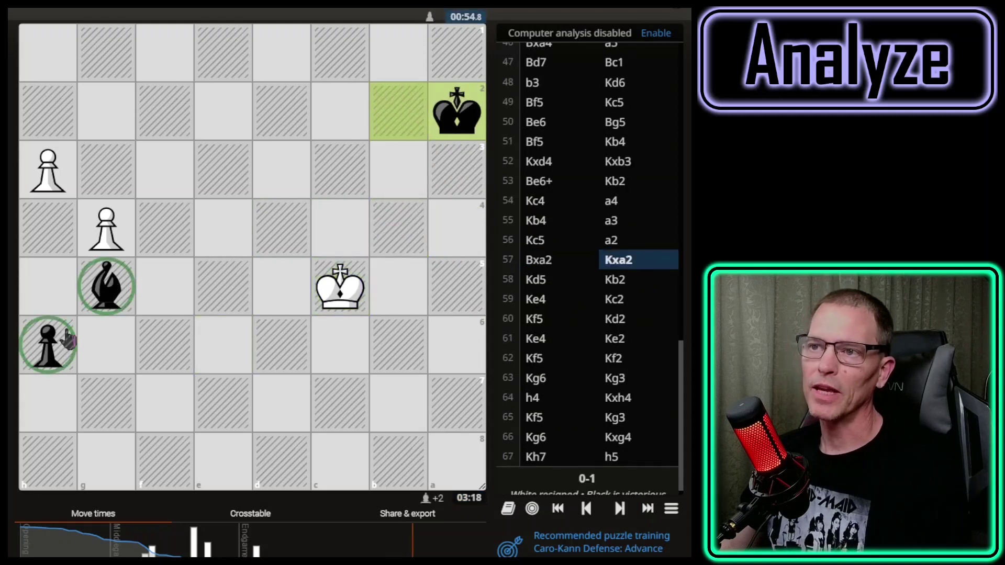
drag(47, 173, 52, 233)
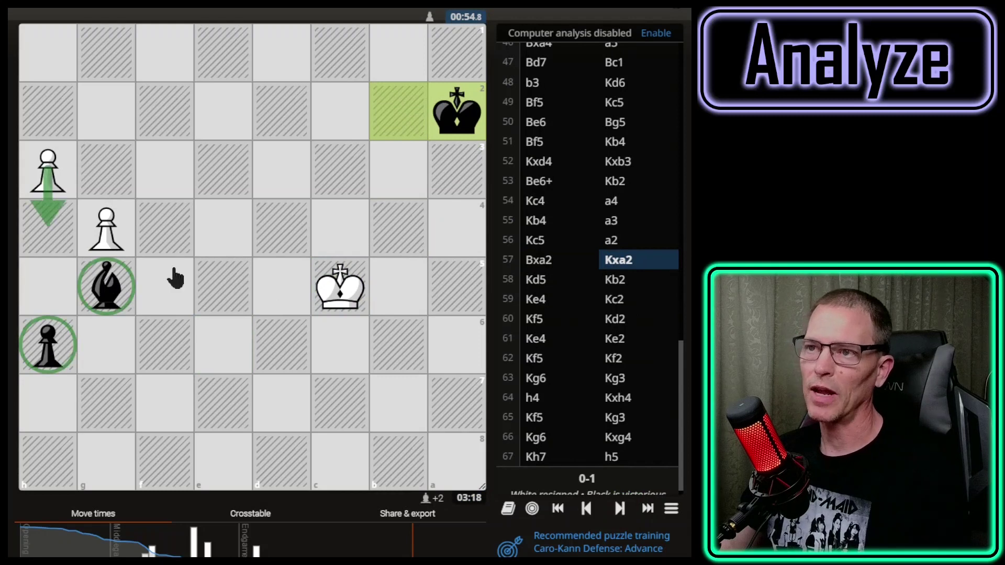
Step: Step ahead to 61.Ke4, then return to 60...Kd2 before the blunder
click(622, 513)
click(622, 513)
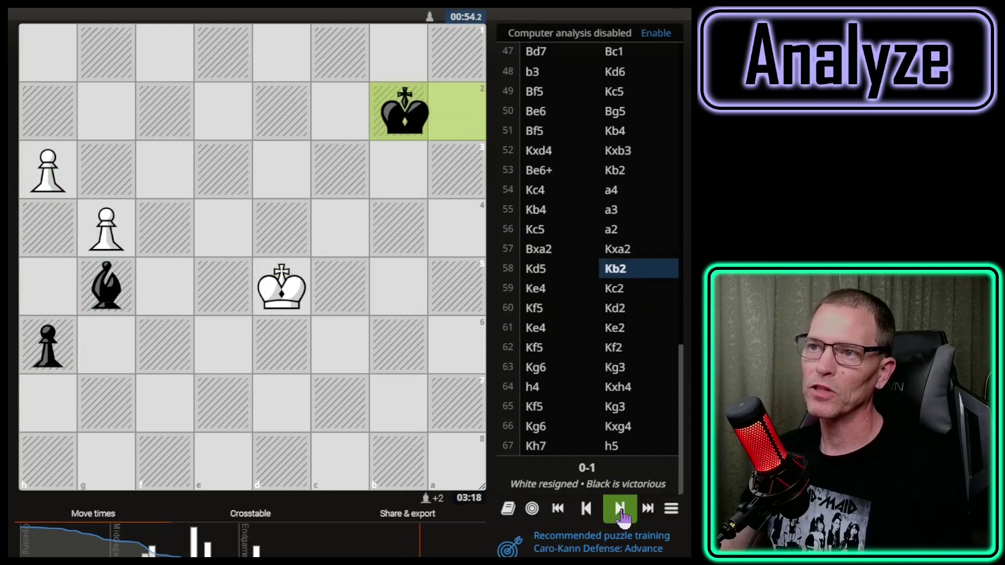
click(622, 513)
click(622, 513)
click(622, 513)
click(622, 513)
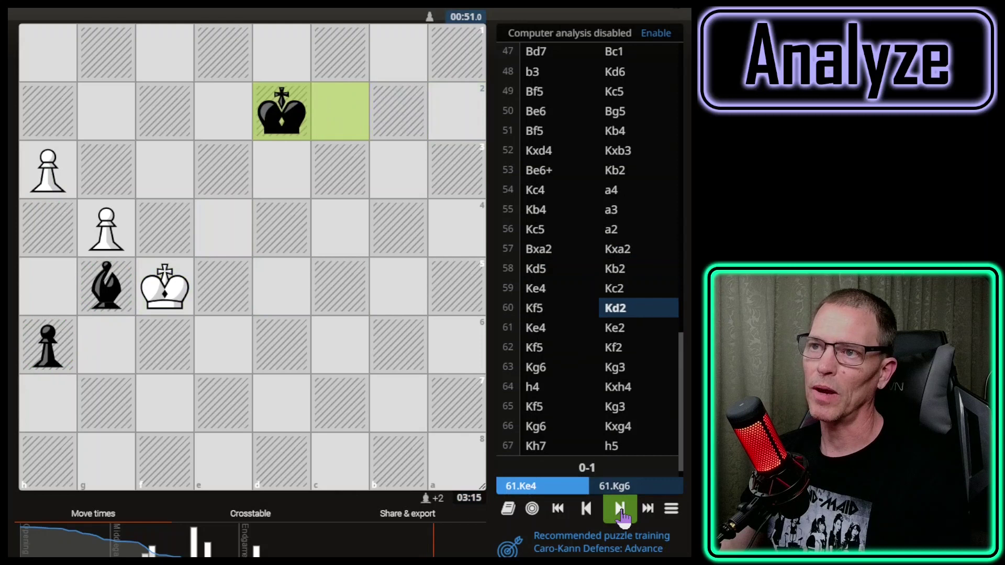
click(622, 513)
click(586, 509)
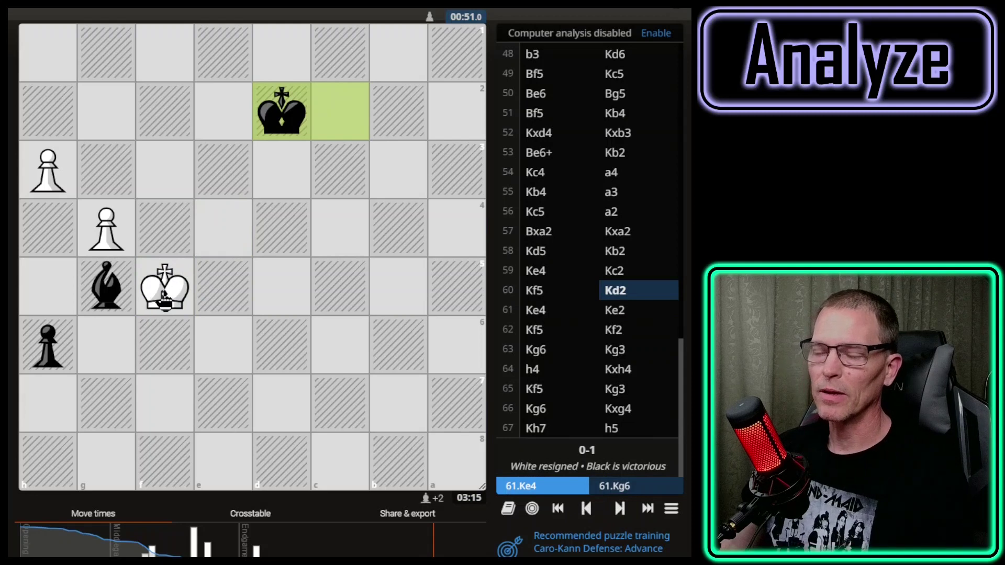
Step: Draw arrows for Kf5–g6, h3–h4, and the circled g5 bishop's path to e3
mouse_move(162, 298)
mouse_down()
mouse_move(108, 332)
mouse_move(110, 358)
mouse_up()
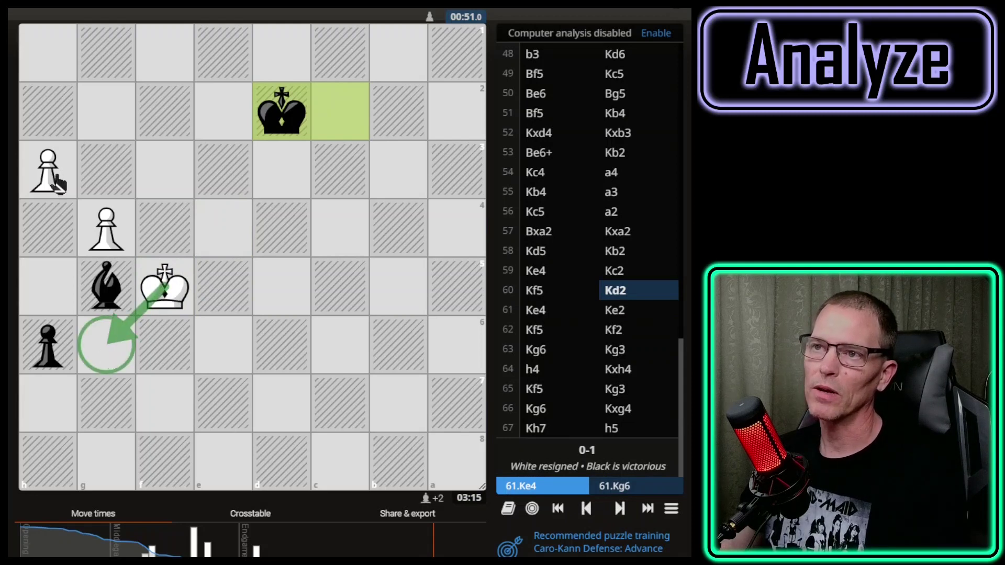
drag(55, 181, 48, 250)
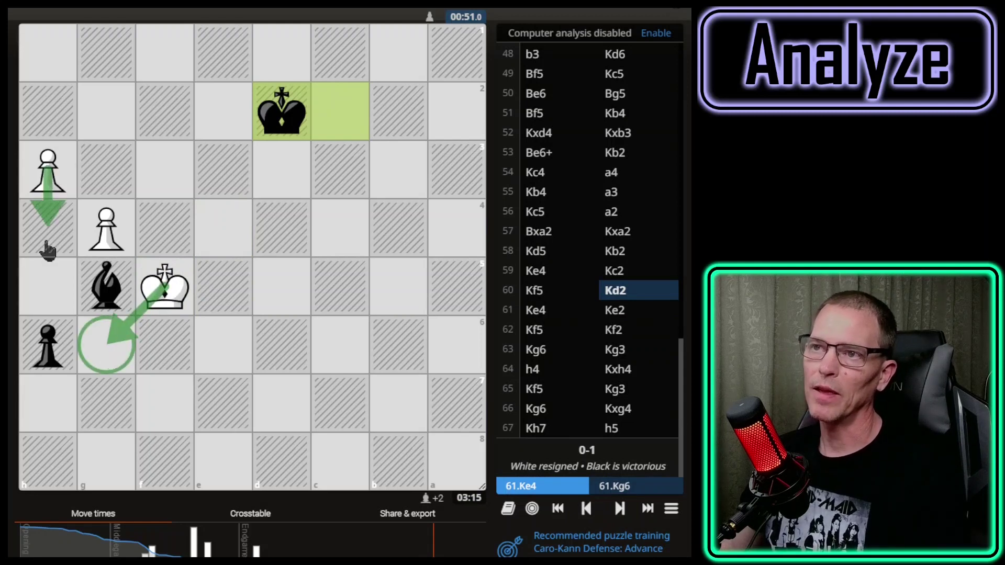
right_click(104, 288)
drag(104, 287, 234, 166)
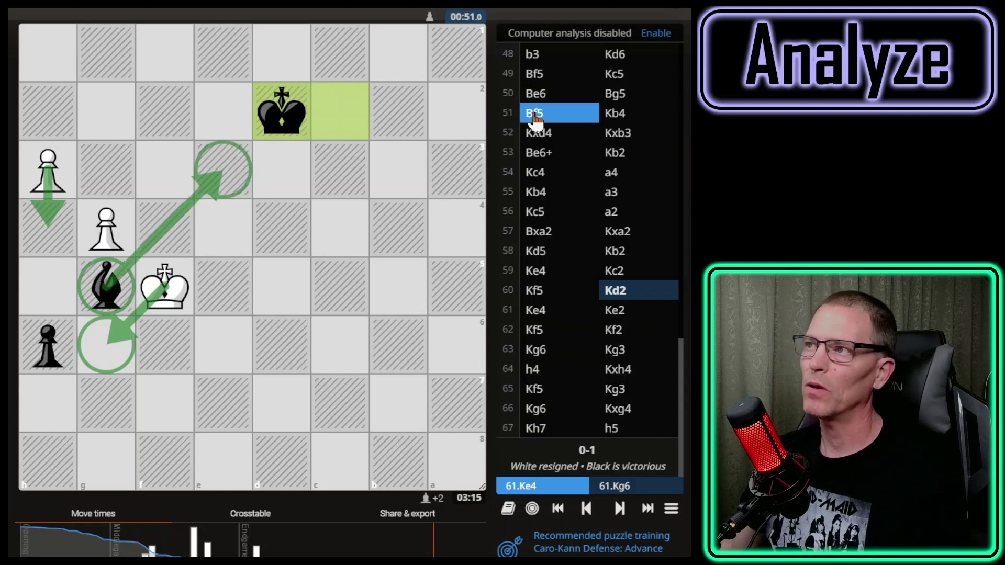
Step: Enable computer analysis, sketch Kf5–g6, circle h5 and arrow h3–h4, then clear them
key(z)
mouse_move(165, 285)
mouse_down()
mouse_move(111, 353)
mouse_move(52, 293)
mouse_up()
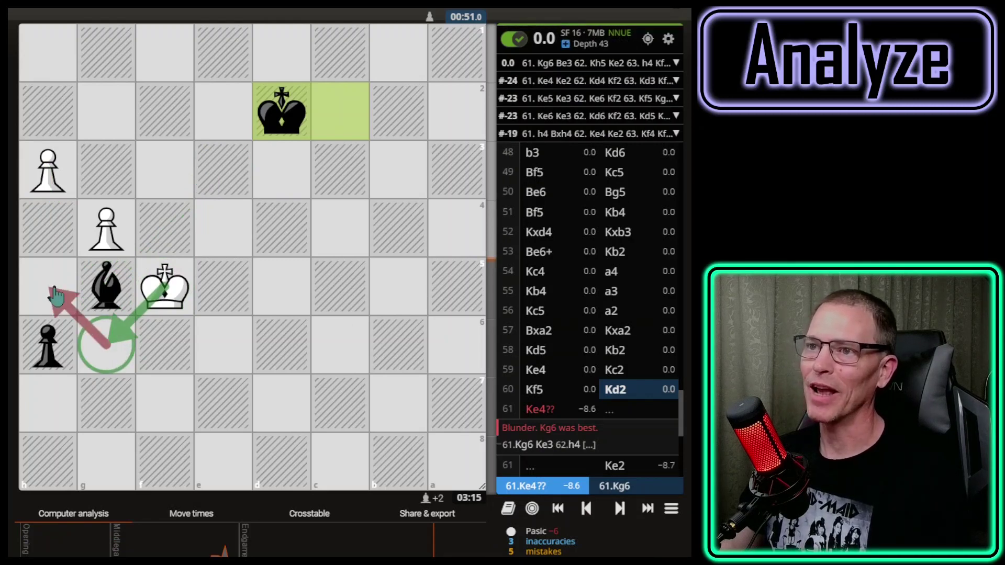
right_click(56, 297)
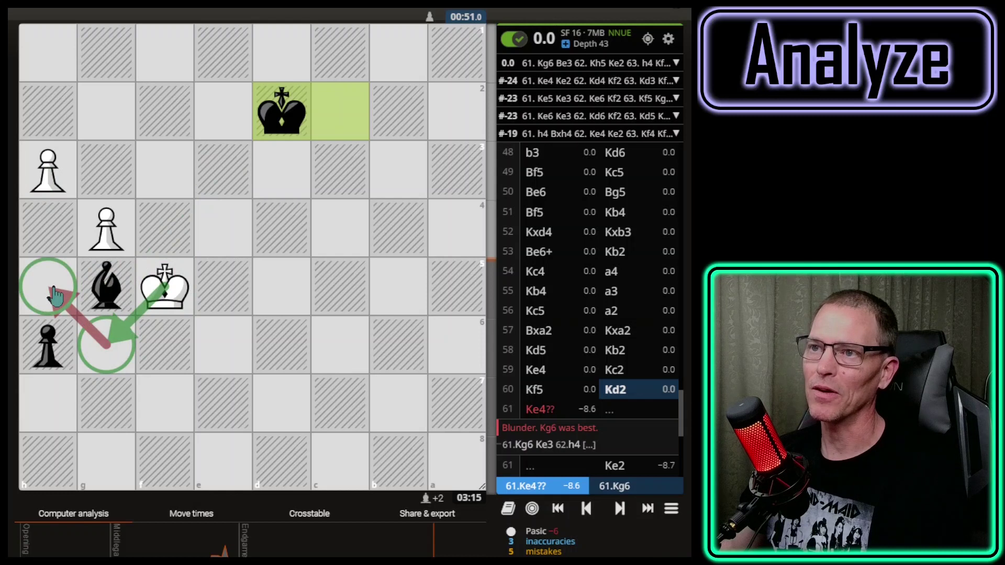
drag(48, 173, 58, 242)
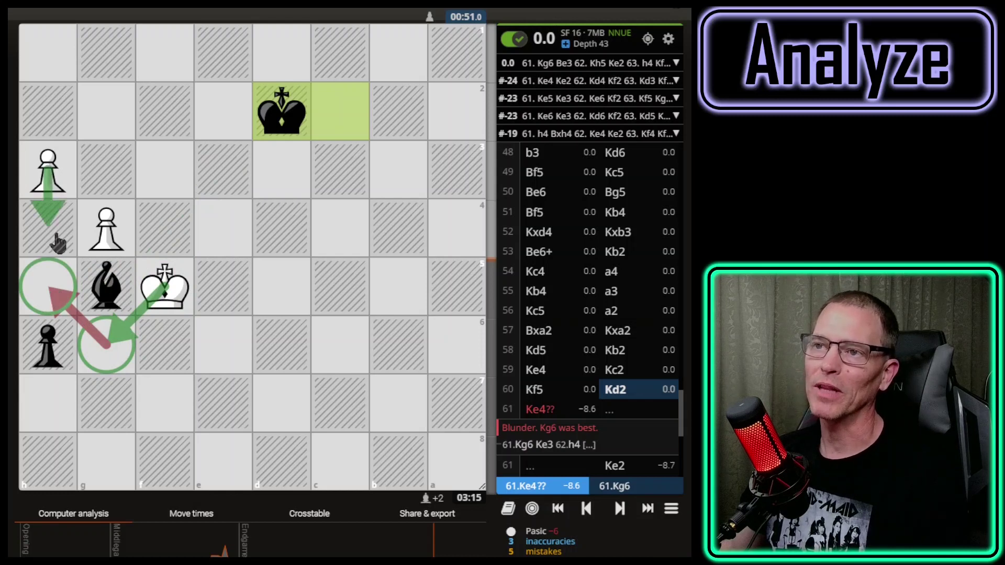
click(57, 242)
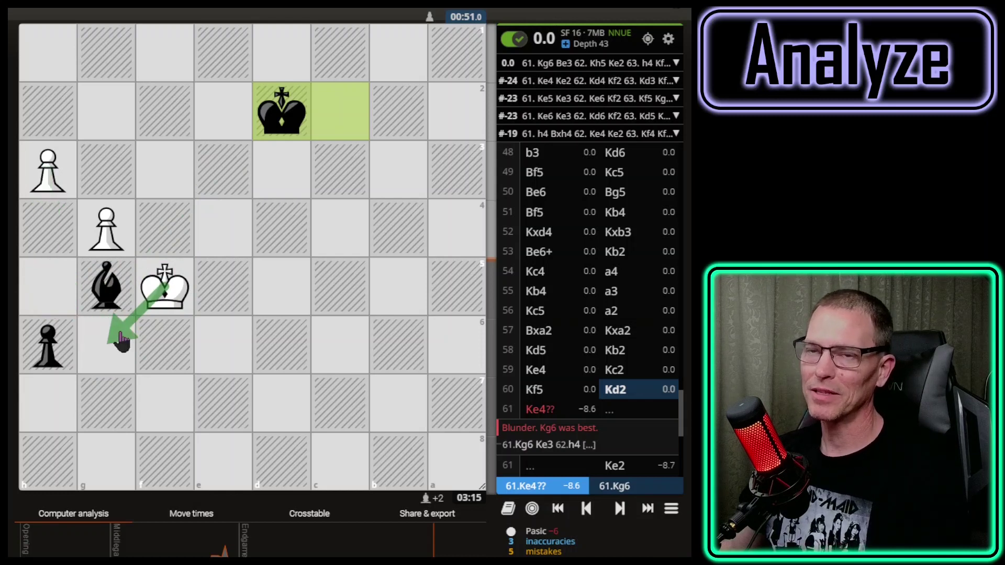
Step: Switch off the engine eval, then mark 61.Ke4?? with red circles on f4/e3 and black-king arrows toward e2/f3
click(518, 43)
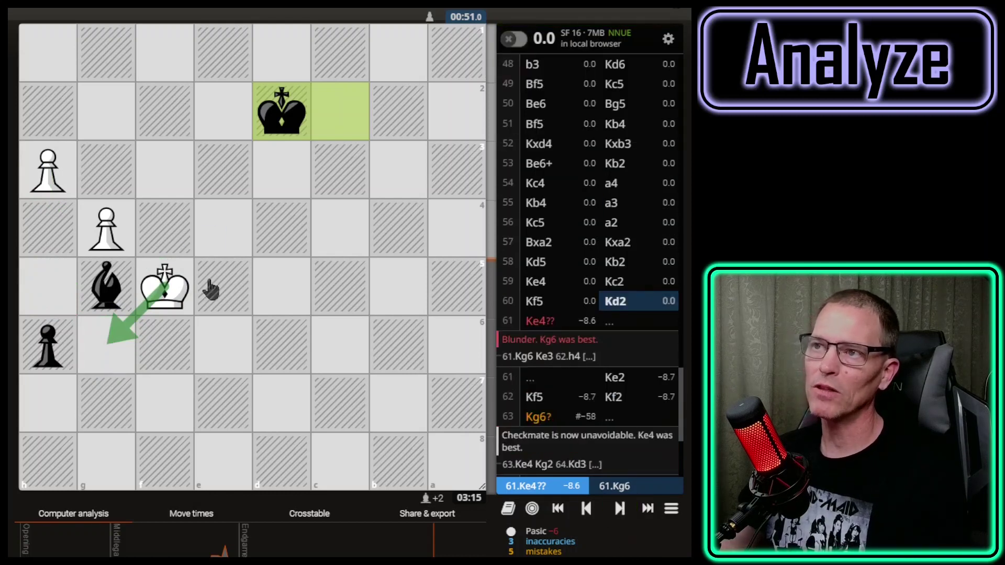
drag(163, 284, 220, 226)
drag(278, 128, 206, 131)
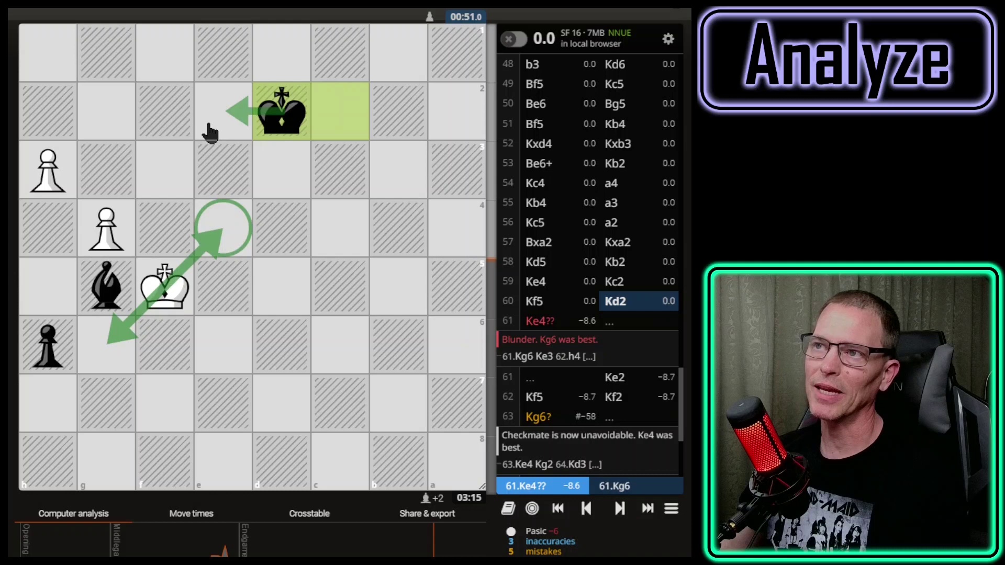
click(619, 508)
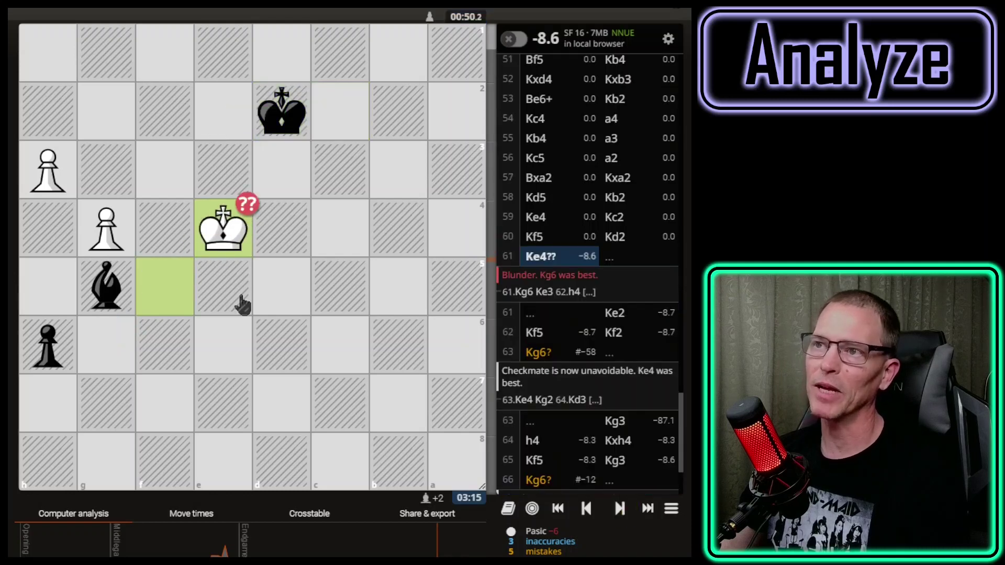
shift+right_click(163, 226)
shift+right_click(223, 169)
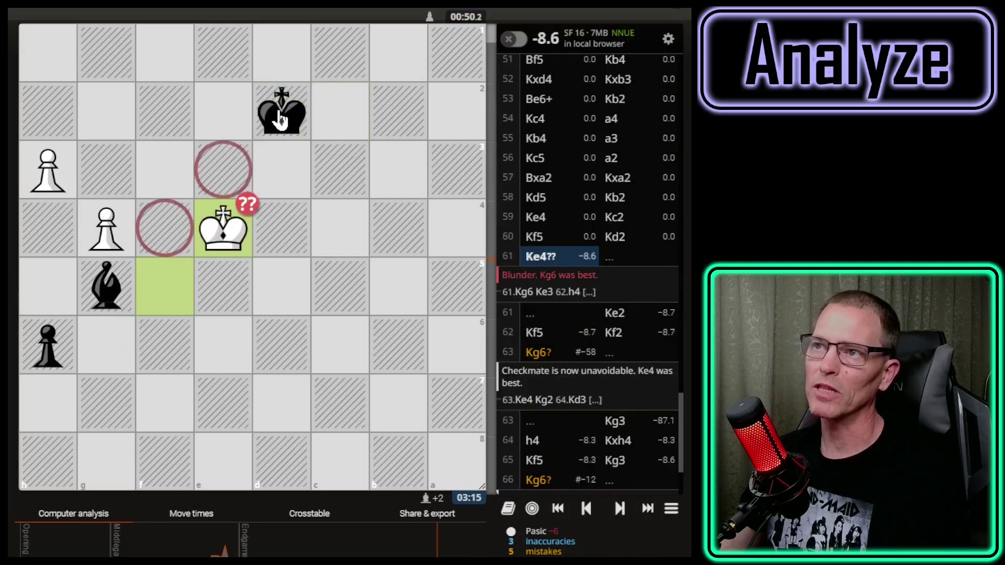
mouse_move(278, 118)
mouse_down()
mouse_move(207, 118)
mouse_move(168, 166)
mouse_up()
right_click(168, 178)
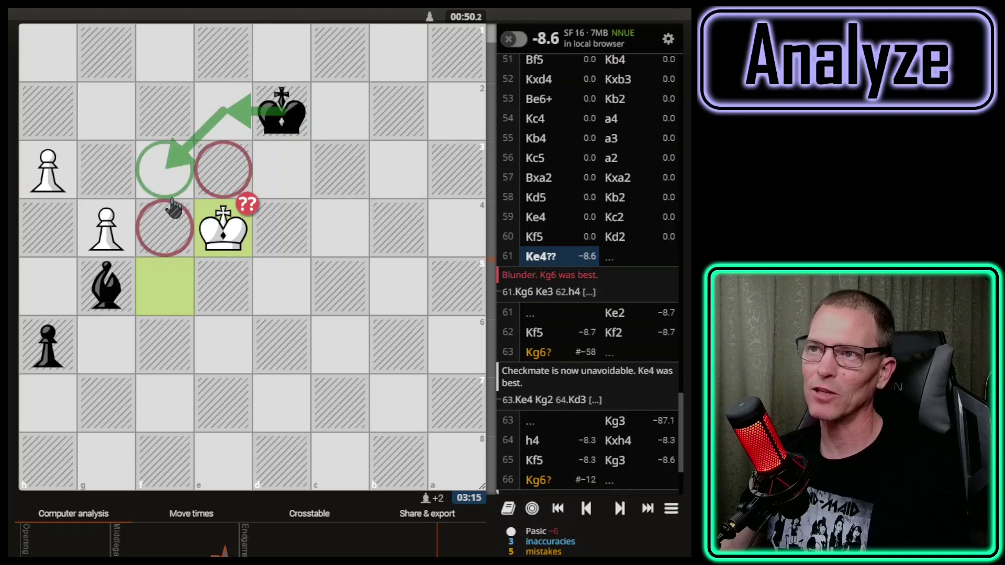
Step: Play the remaining moves from 61...Ke2 through 63.Kg6? to the final 67...h5
click(619, 510)
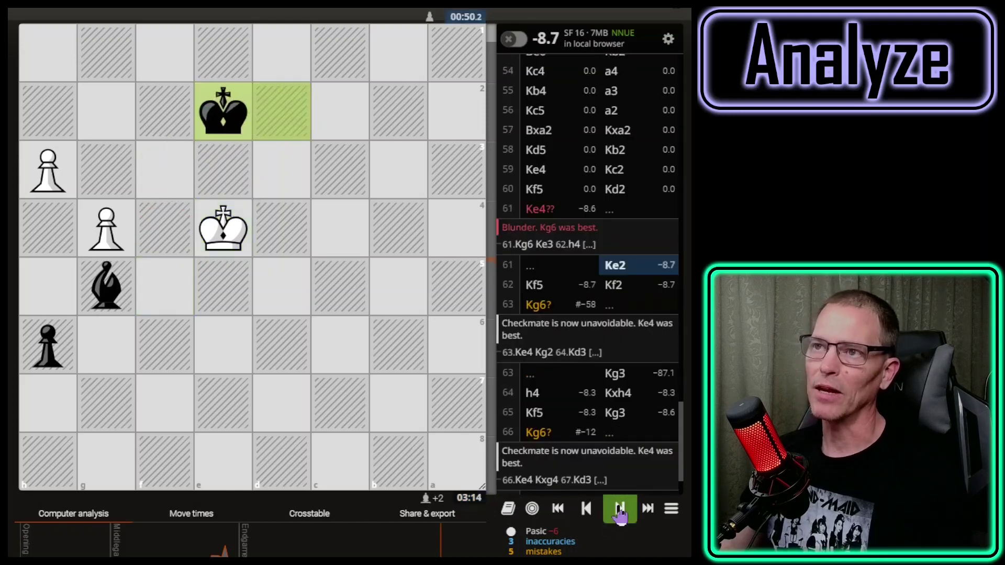
click(619, 511)
click(619, 510)
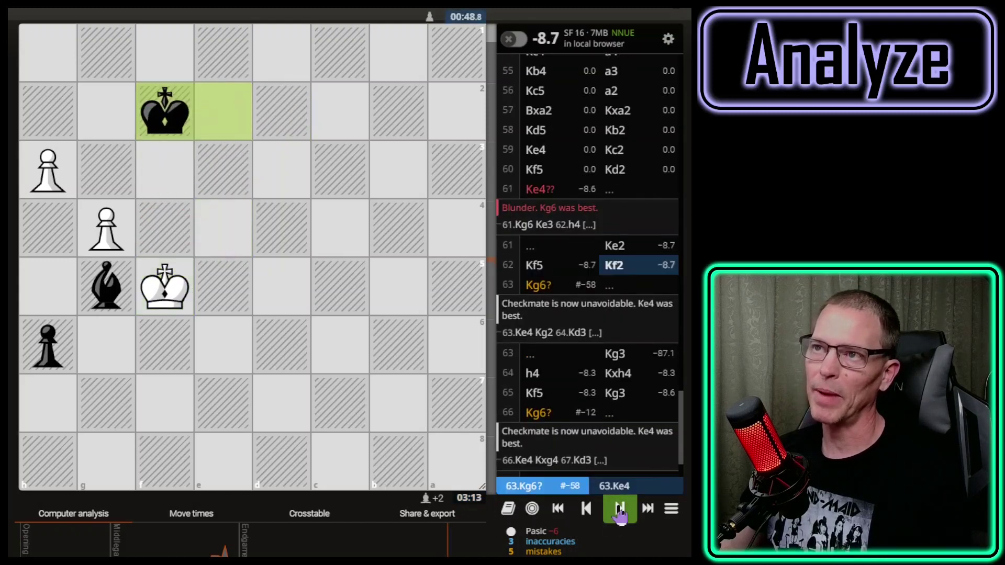
click(619, 511)
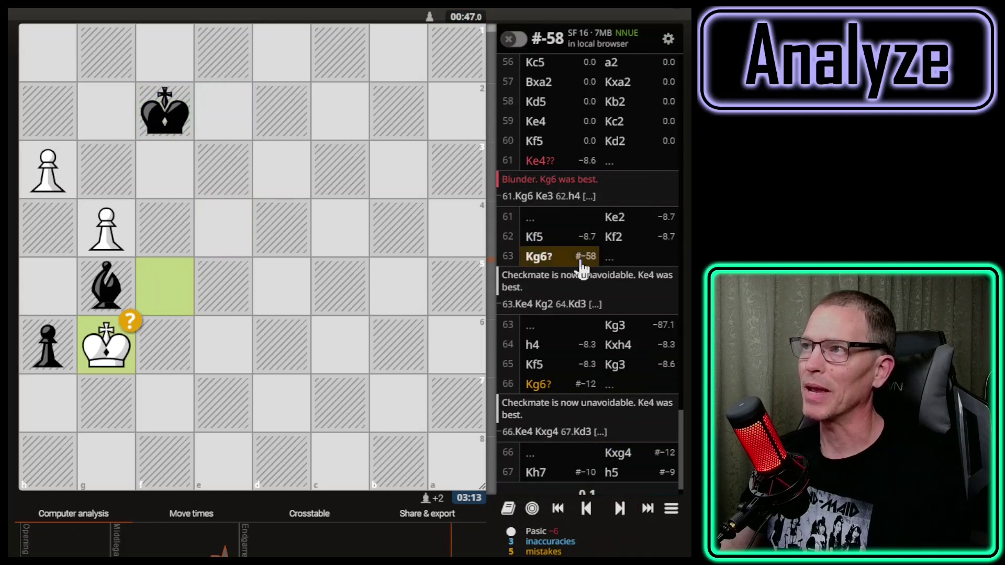
click(620, 512)
click(621, 512)
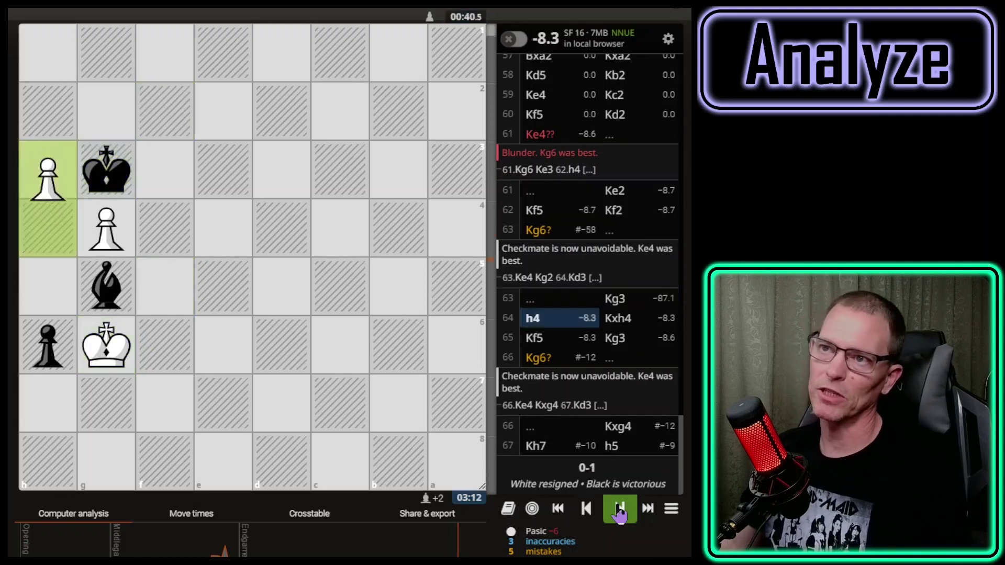
click(621, 512)
click(621, 512)
click(620, 512)
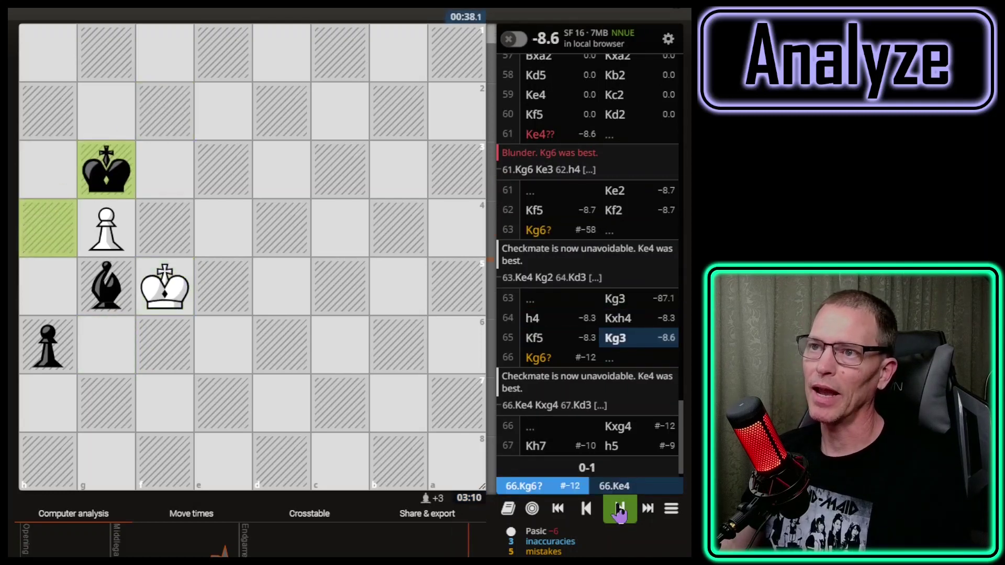
click(620, 512)
click(621, 512)
click(621, 512)
click(620, 512)
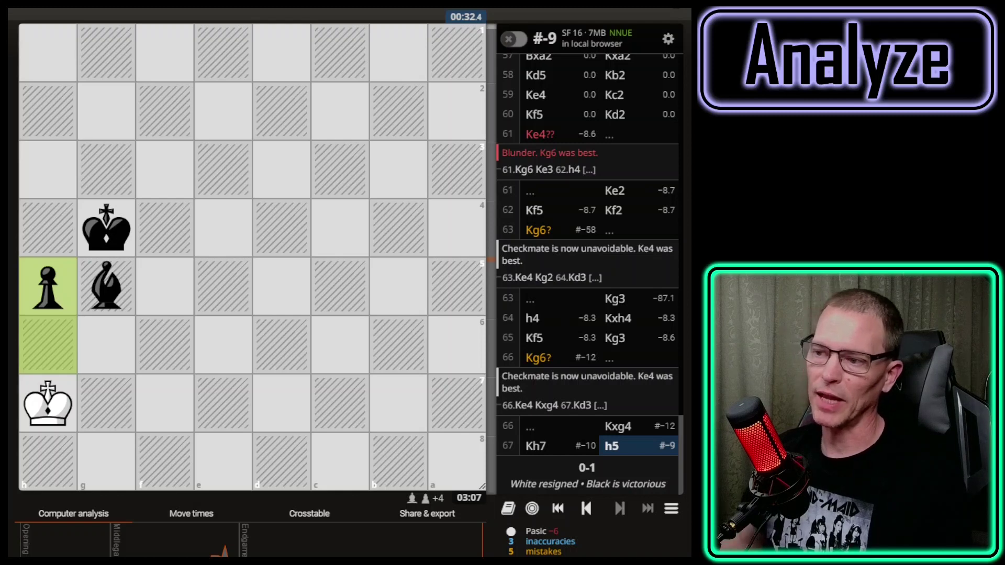
Step: Return to 60...Kd2, sketch the white king's route toward g6, then clear it
click(615, 114)
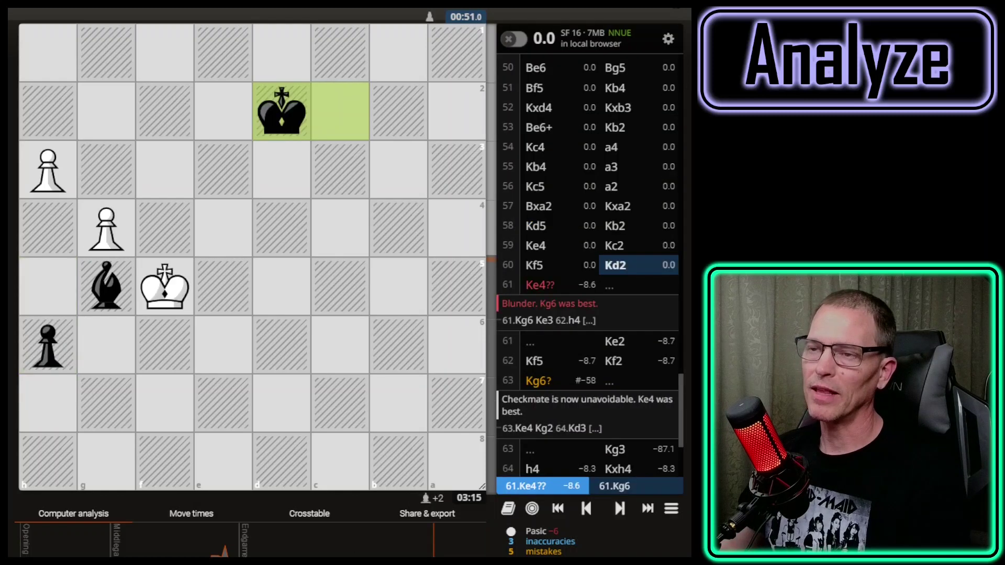
drag(161, 288, 100, 352)
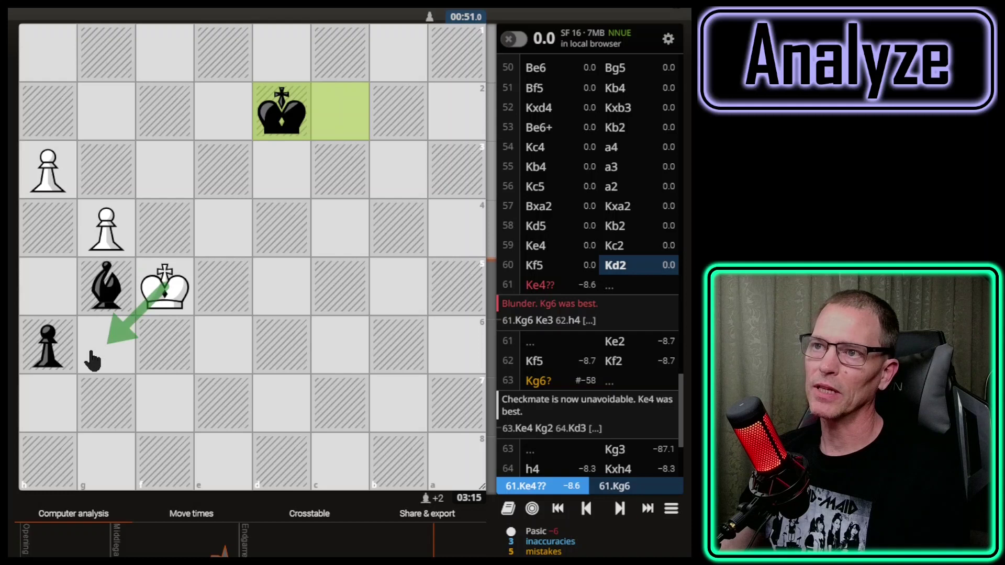
drag(164, 296, 110, 181)
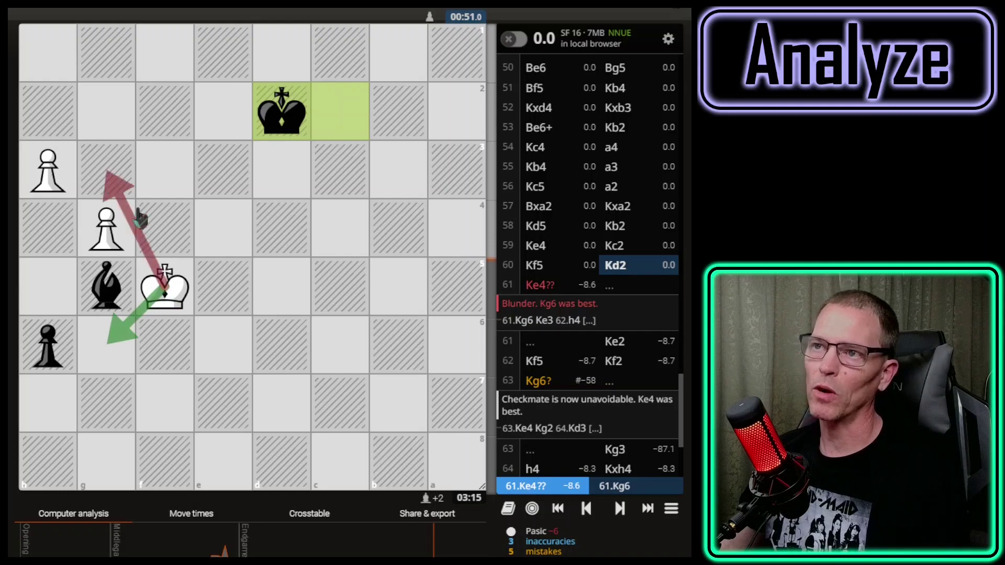
click(167, 293)
Step: Circle f4, e3, e2, f3 and h3 with arrows Kf5–e4 and Kd2–e2, then clear everything
right_click(165, 226)
right_click(228, 172)
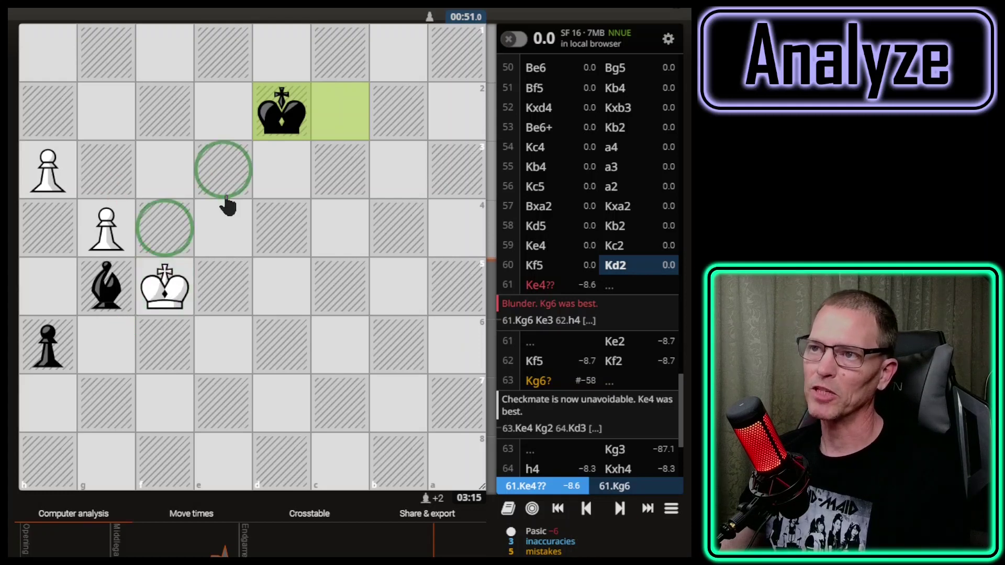
drag(161, 283, 220, 230)
drag(274, 126, 161, 164)
right_click(215, 106)
right_click(168, 181)
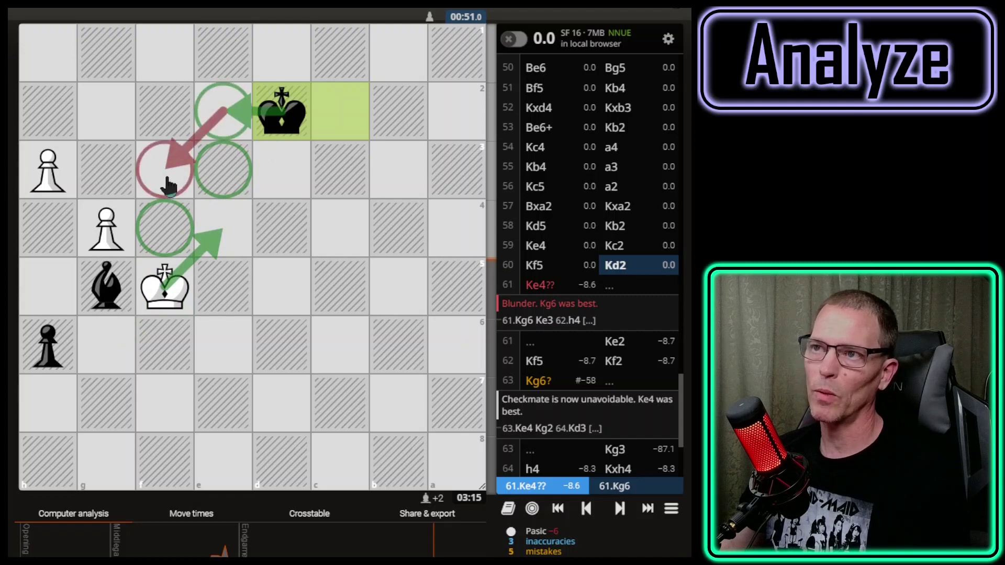
right_click(59, 179)
click(157, 283)
Step: Draw the king route f5–g6–h5 and h3–h4, and mark h4 with a green circle
mouse_move(159, 285)
mouse_down()
mouse_move(108, 359)
mouse_move(51, 299)
mouse_up()
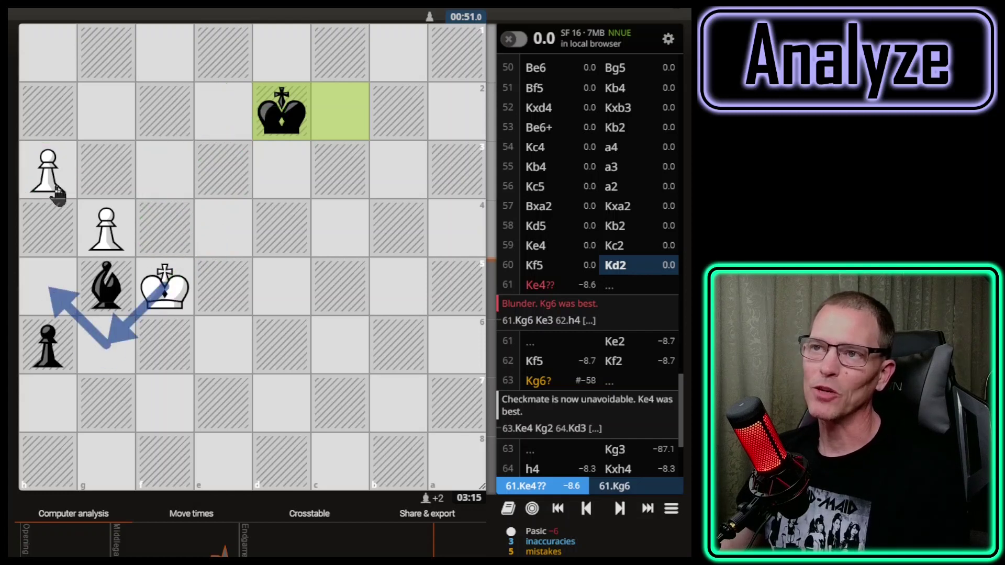
drag(46, 163, 48, 225)
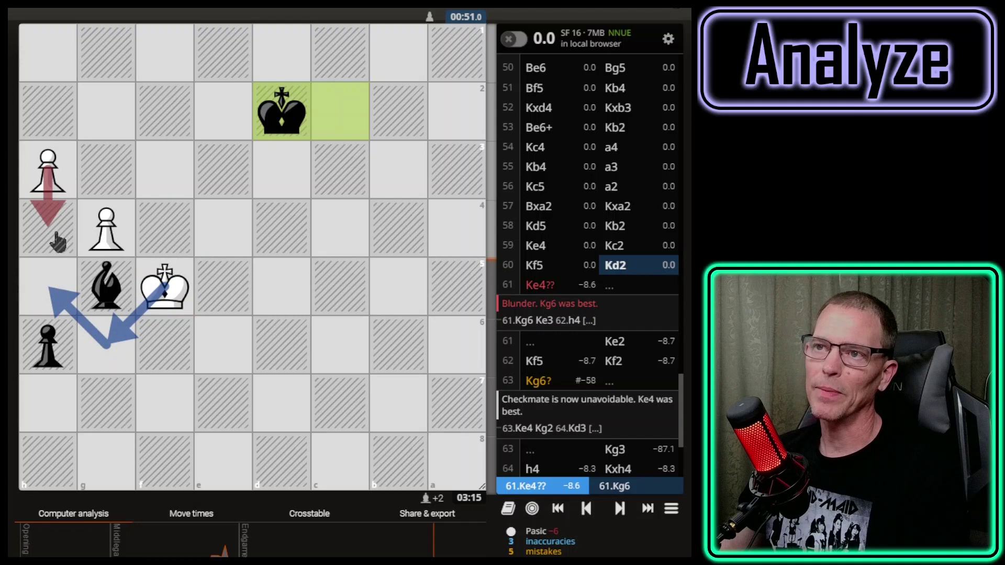
alt+right_click(56, 238)
right_click(55, 237)
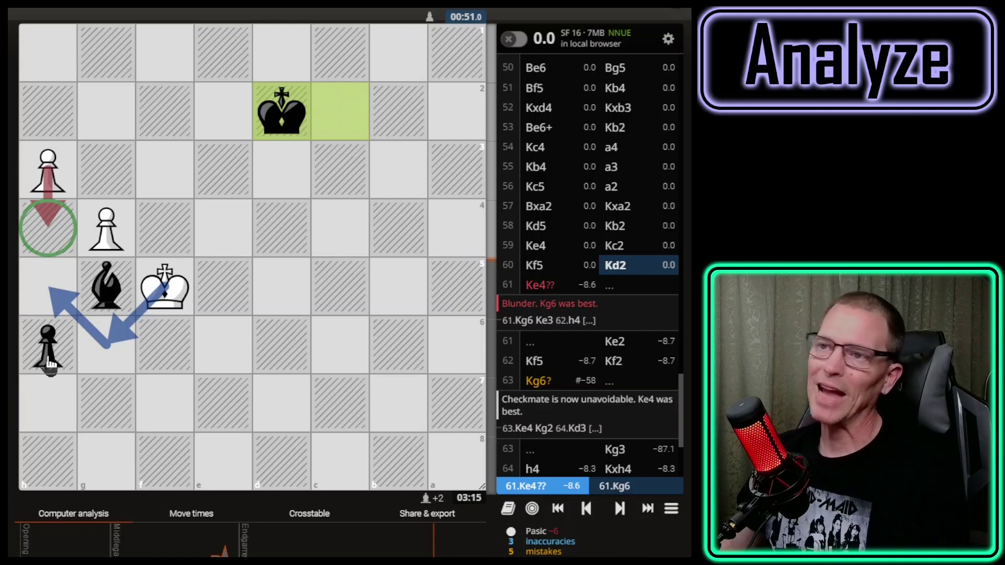
Step: Play from 61.Ke4 through 63...Kg3 to h4 Kxh4
click(620, 509)
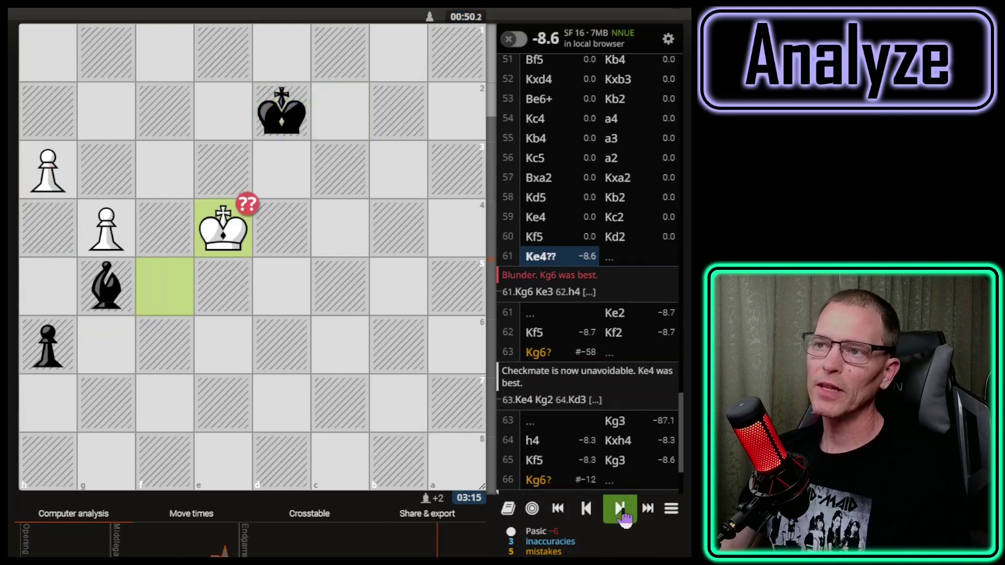
click(623, 513)
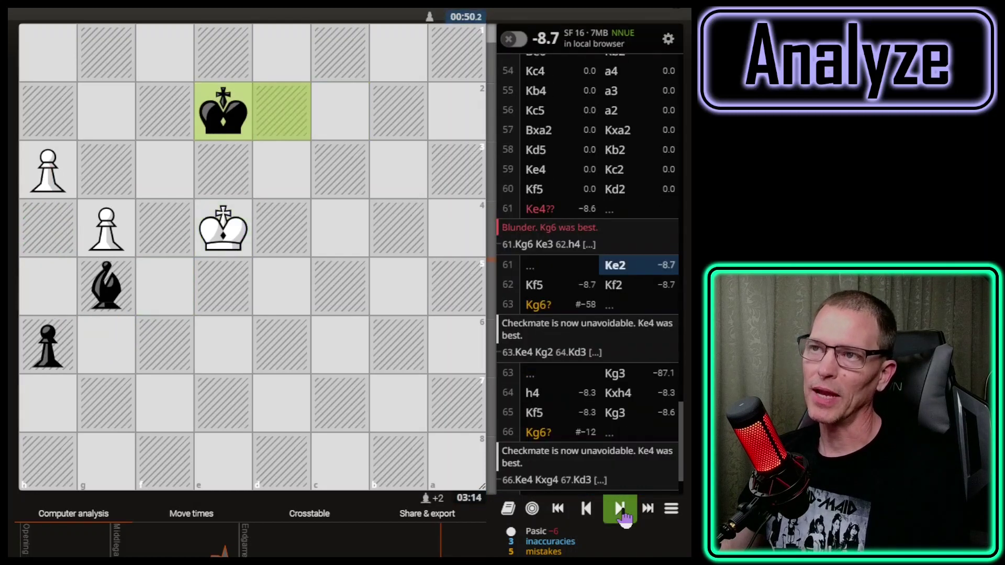
click(623, 513)
click(623, 513)
click(623, 513)
click(623, 513)
click(624, 515)
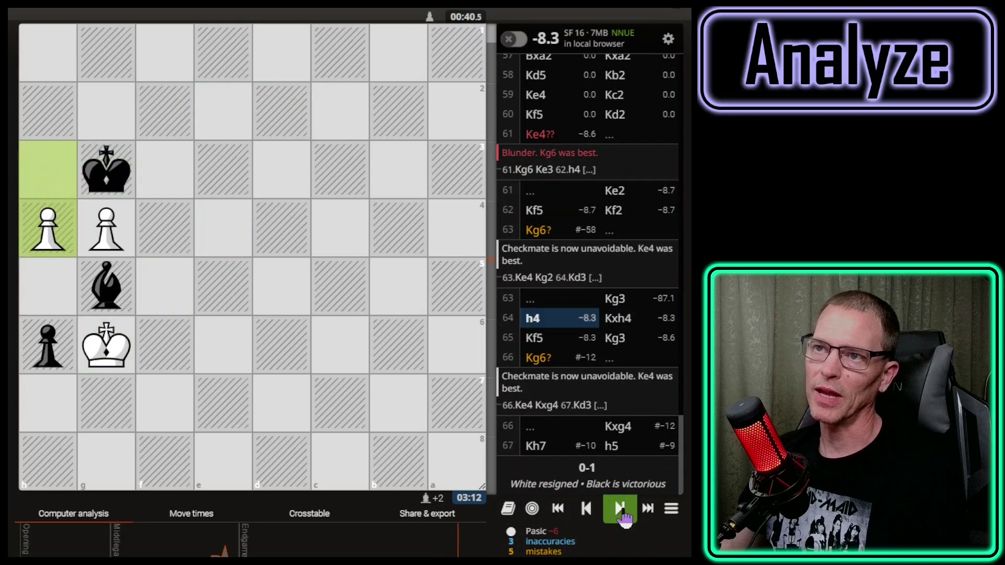
click(624, 515)
Step: Back at Kg3, arrow the king toward h5, circle h3 red, then redraw the king's route toward e4
drag(106, 346, 49, 291)
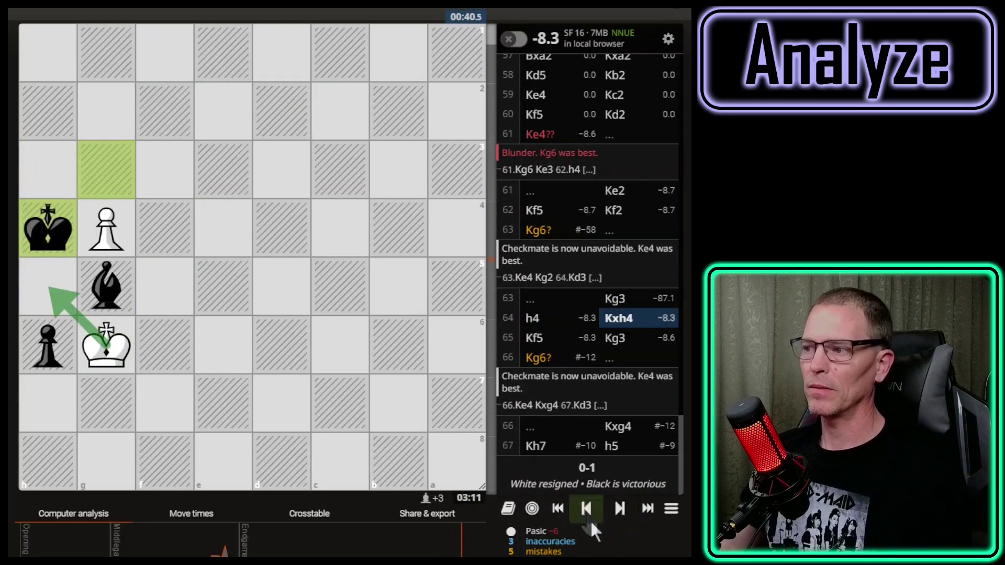
key(Left)
key(Left)
drag(107, 346, 49, 291)
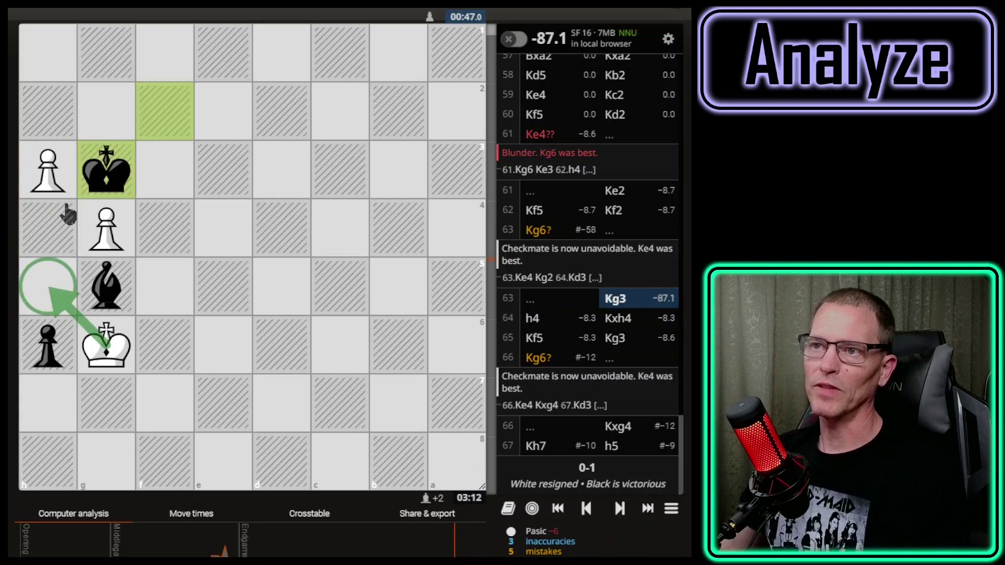
shift+right_click(57, 172)
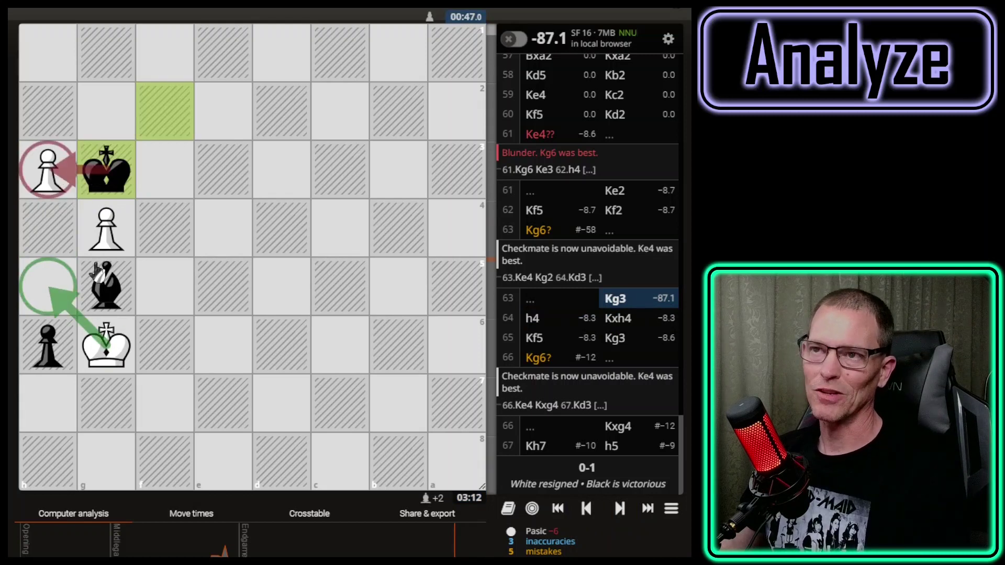
click(128, 330)
mouse_move(129, 330)
mouse_down()
mouse_move(223, 231)
mouse_move(103, 333)
mouse_up()
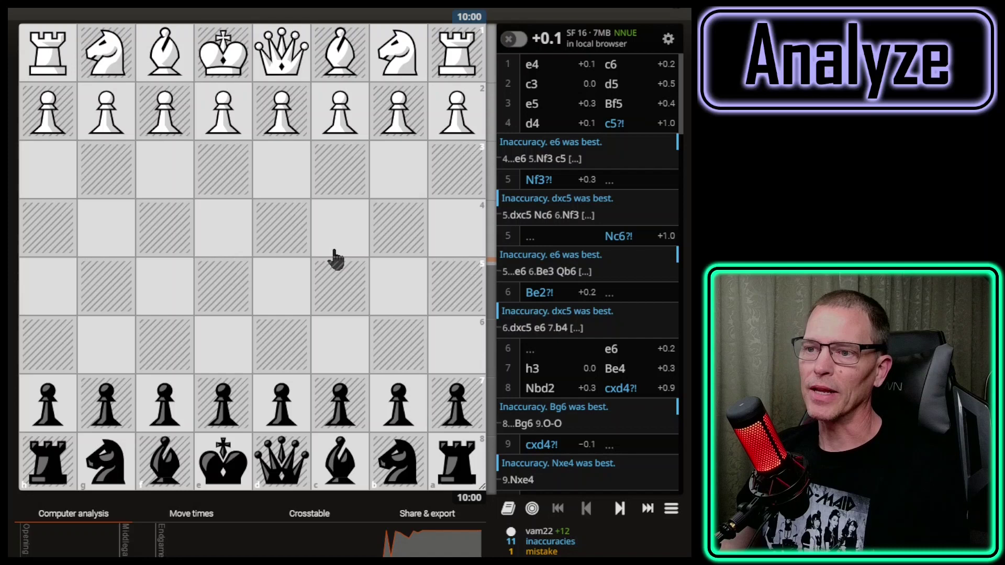
Step: Scroll down to the evaluation chart and jump to the position after 39. Bxe6
scroll(347, 408, down, 3)
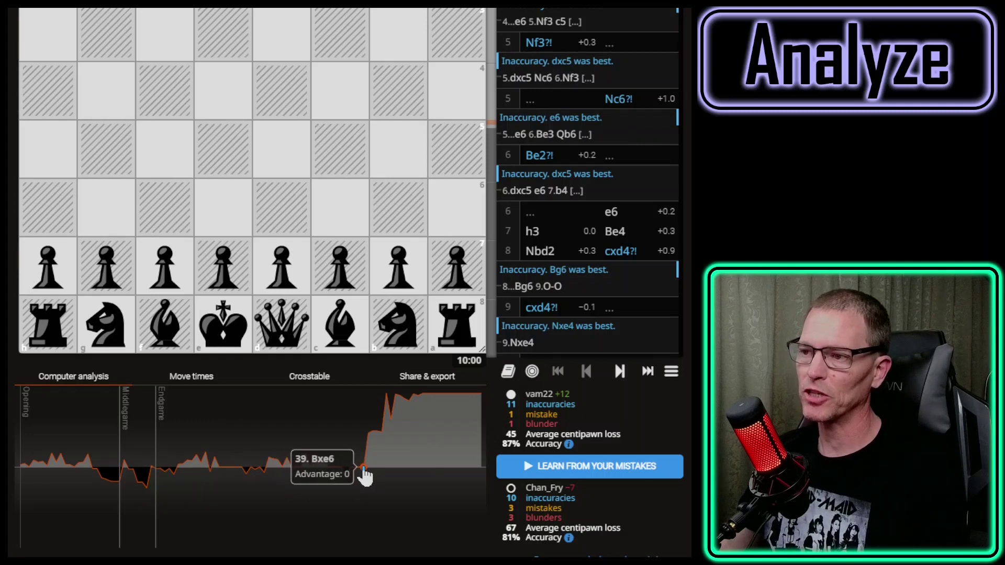
click(364, 468)
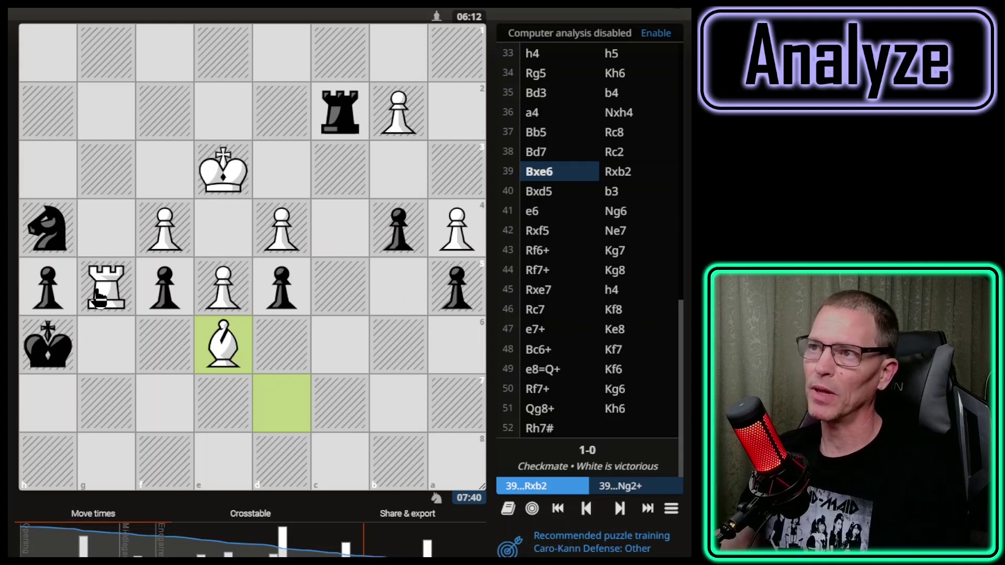
Step: Sketch the rook's attack on b2, then the knight's h4–g2 jump with g2 circled and f4 marked
drag(340, 115, 395, 129)
right_click(395, 128)
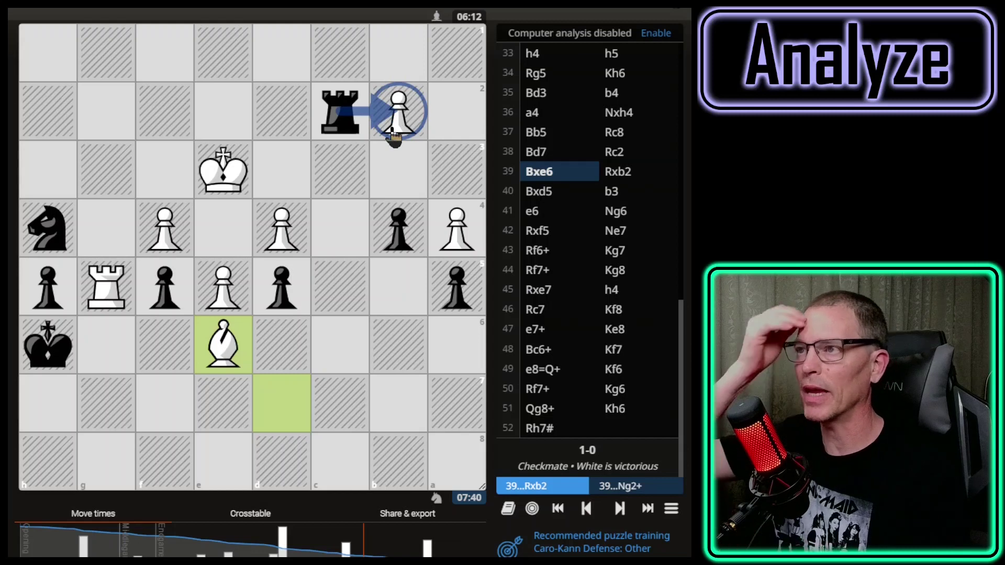
click(350, 118)
drag(47, 228, 105, 115)
shift+right_click(107, 118)
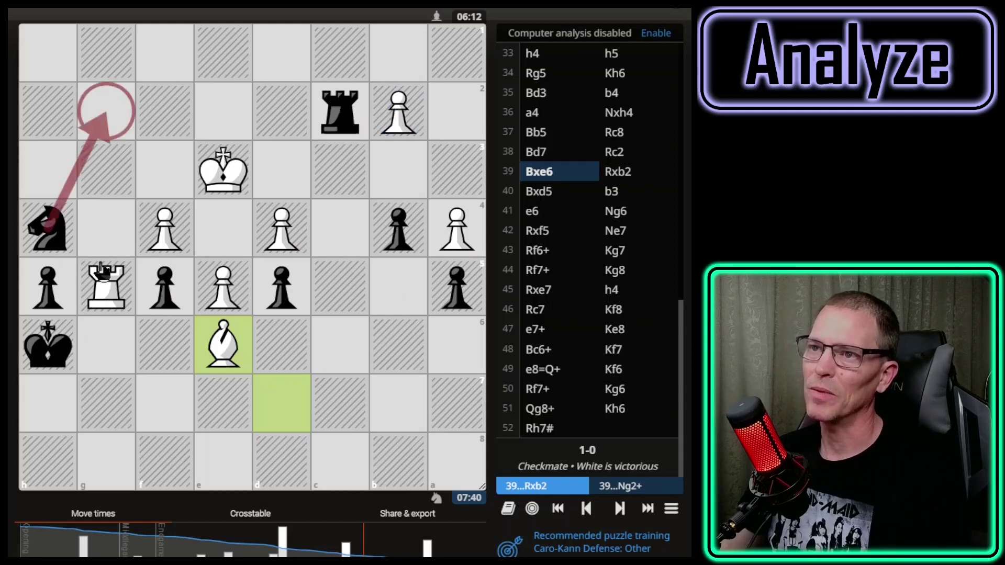
mouse_move(106, 280)
mouse_down()
mouse_move(108, 124)
mouse_move(165, 227)
mouse_up()
alt+right_click(165, 228)
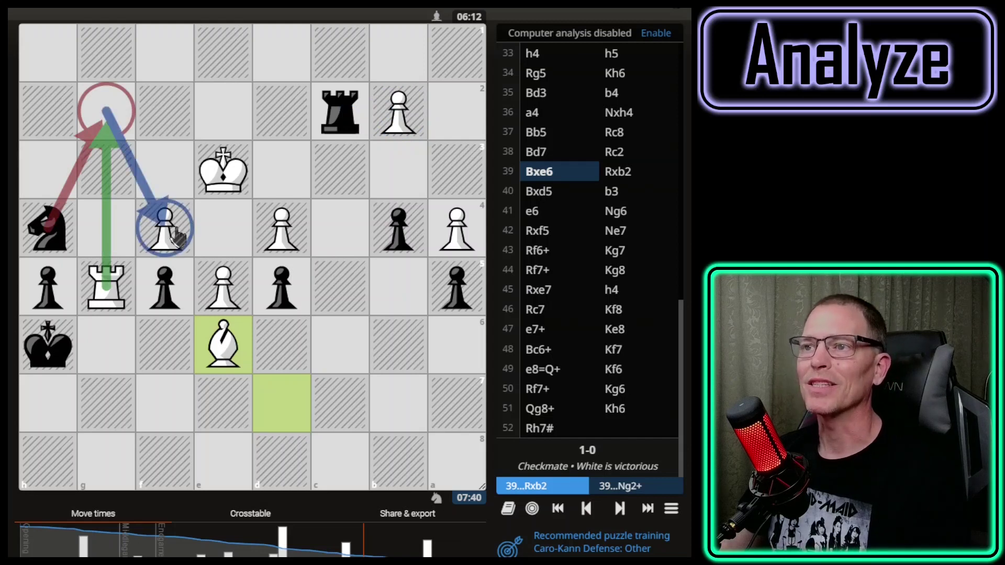
Step: Sketch 39...Ng2+ with the white king's replies Kf3 and Kd3, circling g2
click(57, 230)
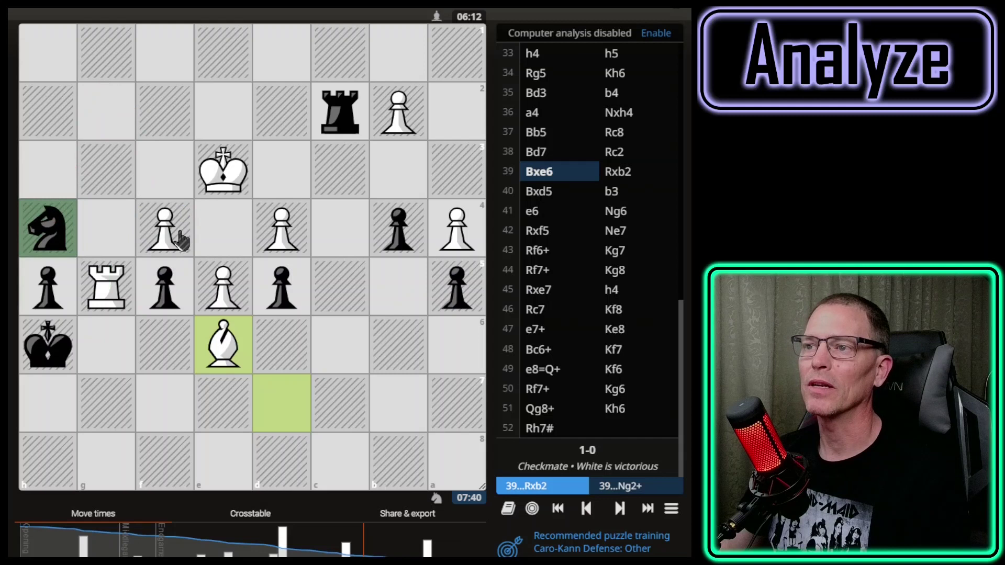
drag(48, 227, 110, 110)
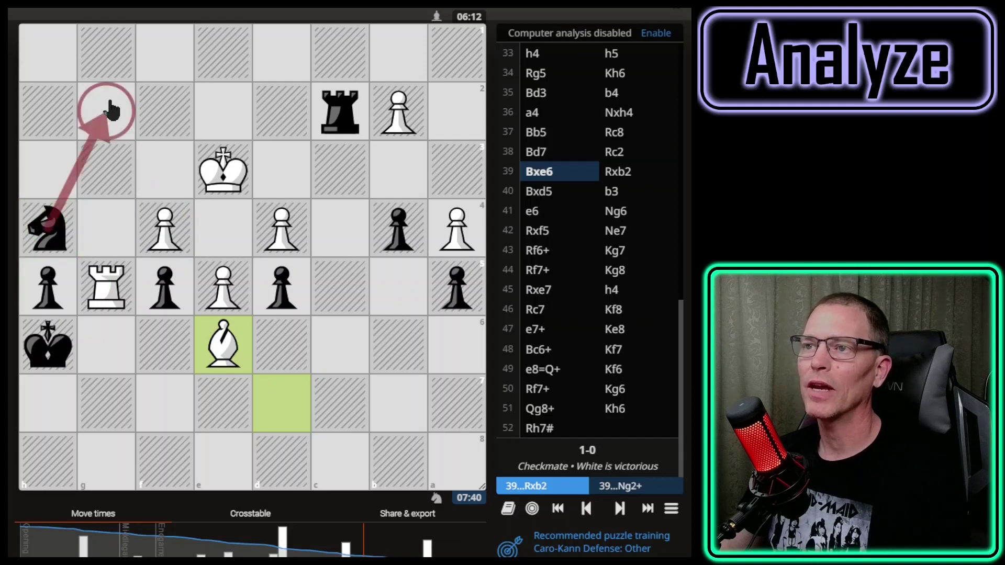
mouse_move(212, 168)
mouse_down()
mouse_move(157, 173)
mouse_move(159, 180)
mouse_up()
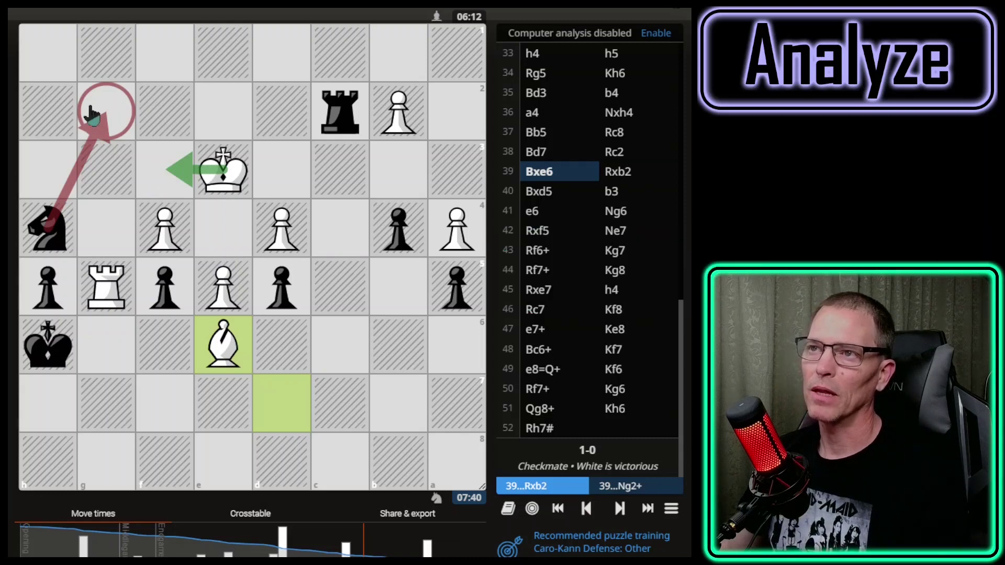
click(166, 178)
drag(47, 228, 110, 118)
alt+right_click(106, 111)
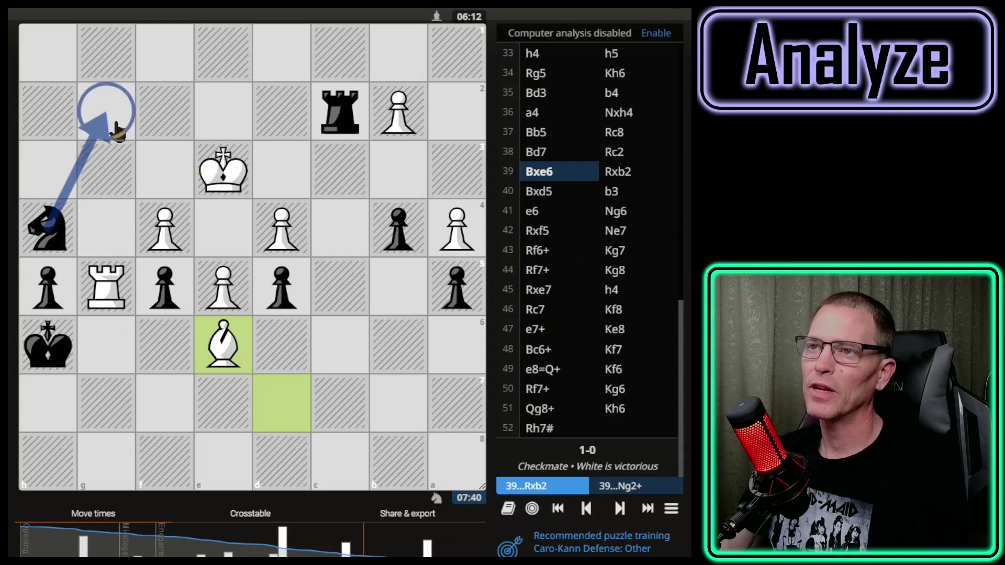
drag(230, 175, 164, 179)
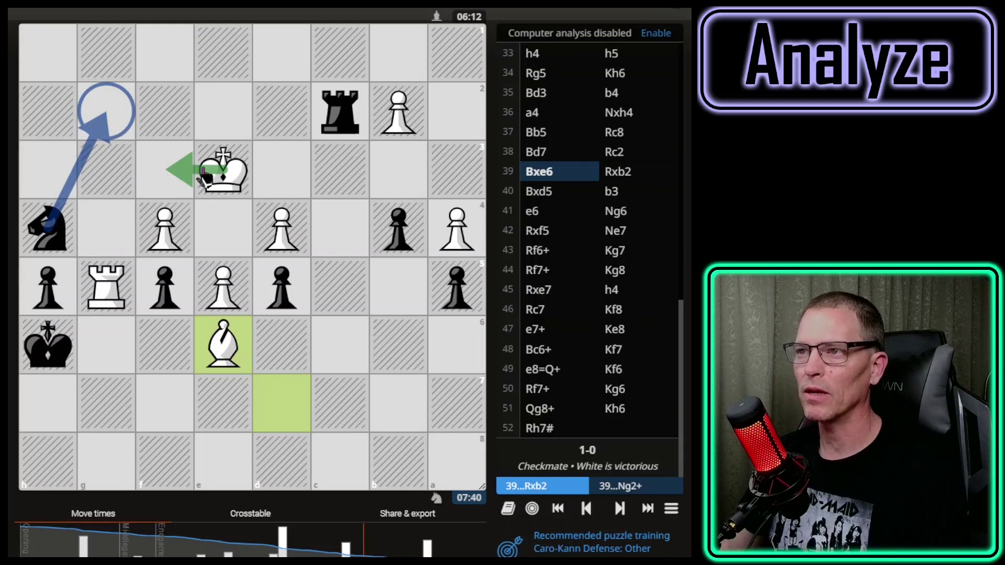
drag(202, 178, 285, 170)
click(281, 175)
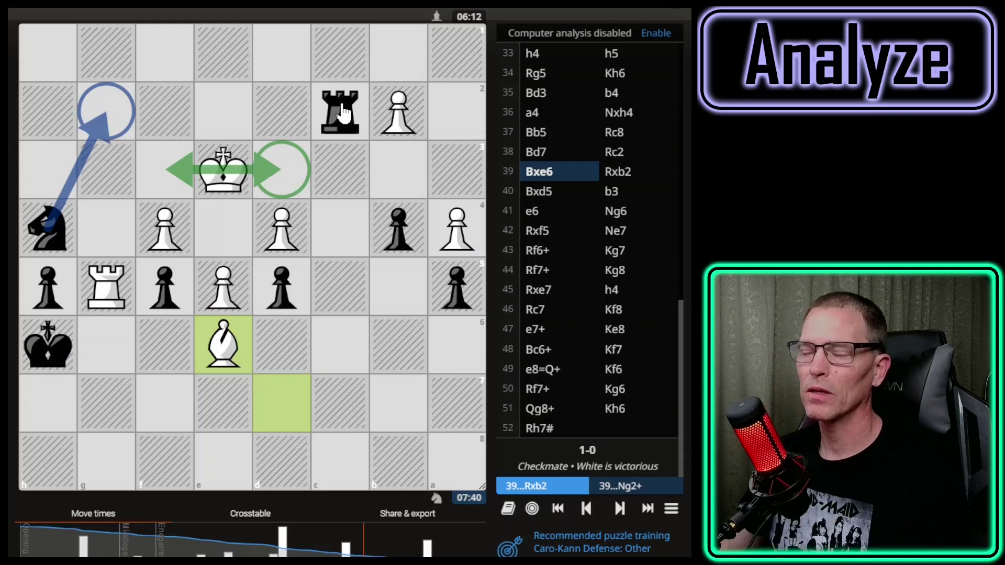
right_click(283, 173)
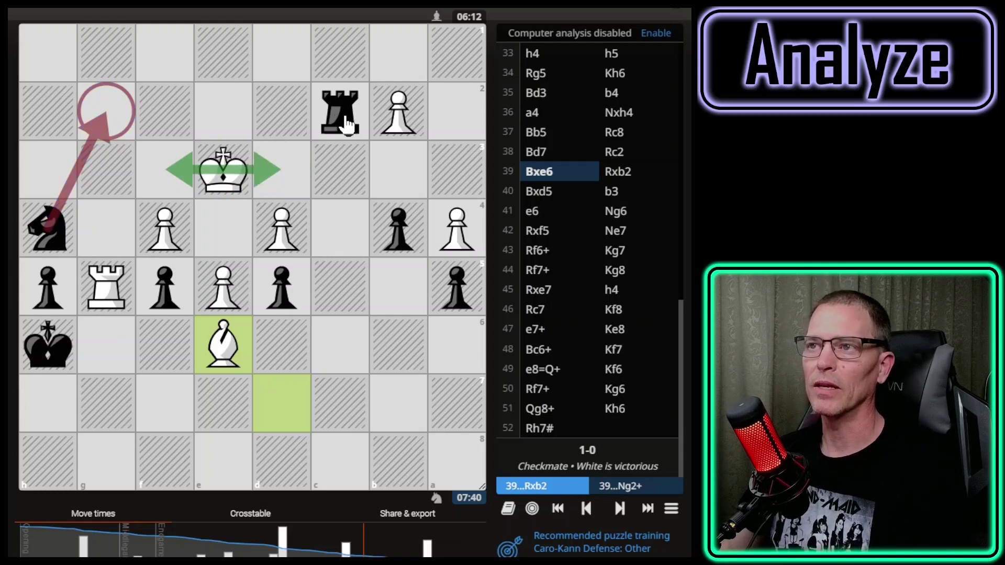
Step: Show the black rook and d5 pawn both reaching c4, and the bishop attacking d5
drag(346, 122, 339, 228)
drag(285, 288, 338, 243)
drag(216, 348, 286, 306)
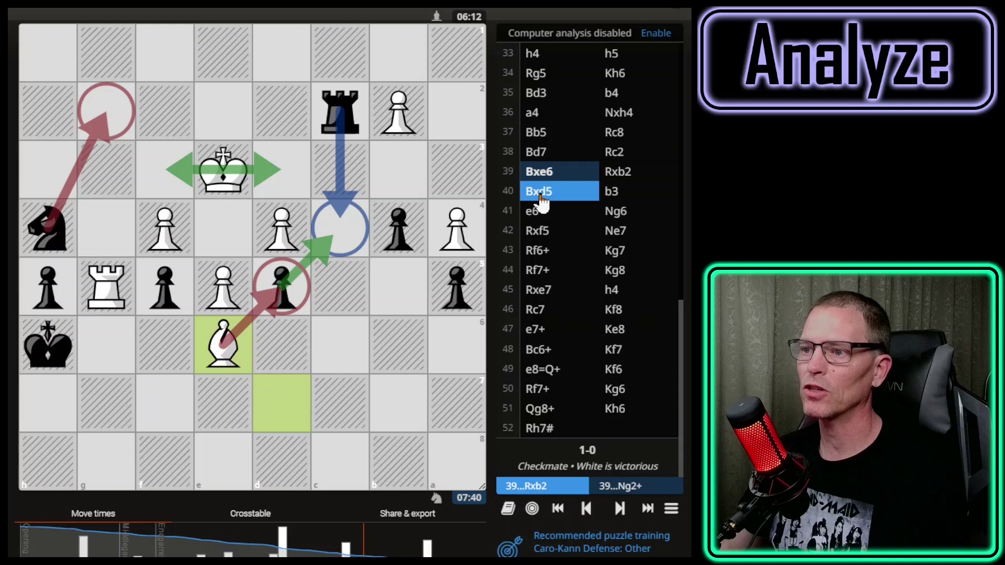
Step: Sketch ...Rxb2 met by Bxd5, circling the d5, d4 and e5 pawns
click(340, 113)
drag(340, 113, 399, 113)
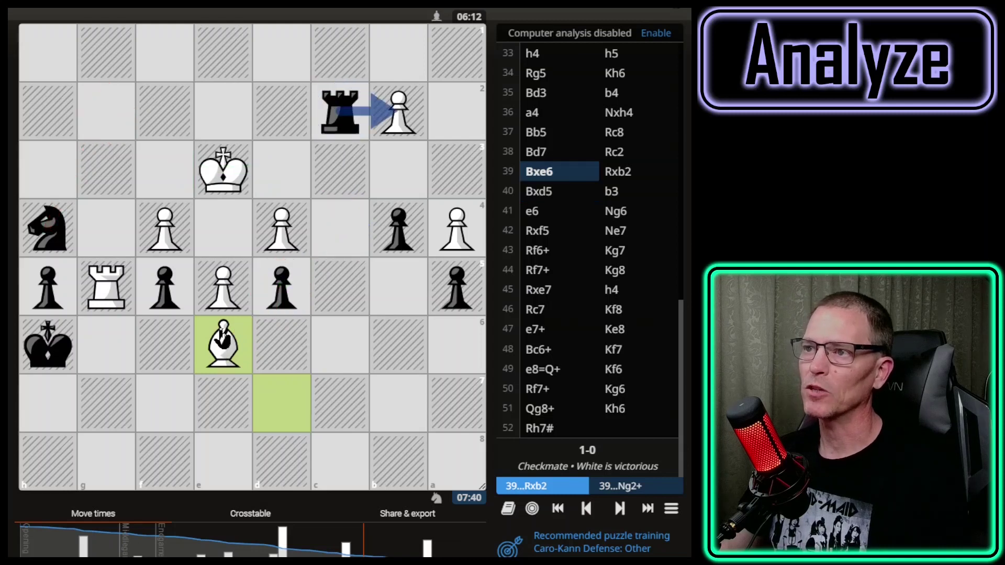
drag(222, 335, 282, 288)
right_click(282, 287)
shift+right_click(282, 227)
shift+right_click(223, 287)
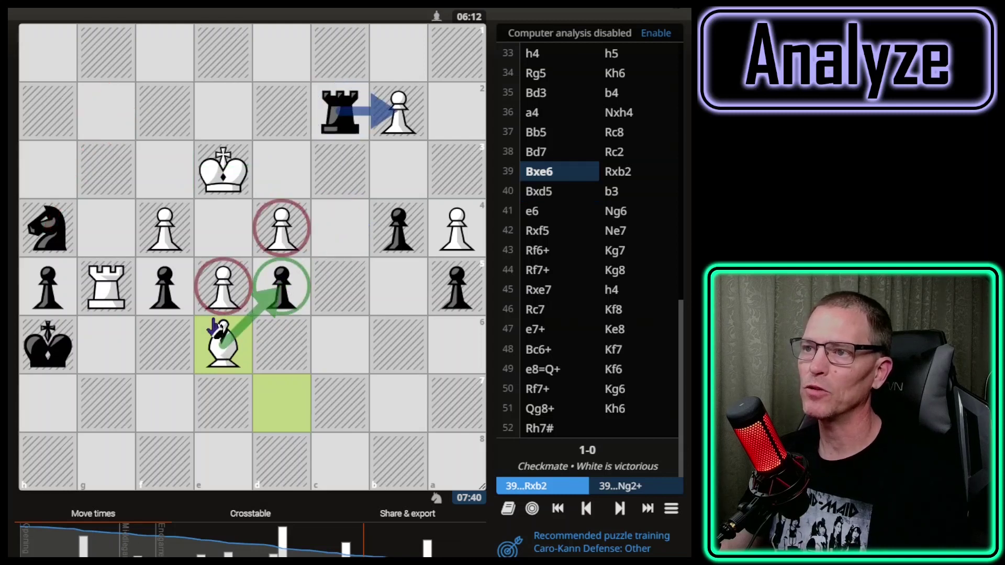
right_click(213, 286)
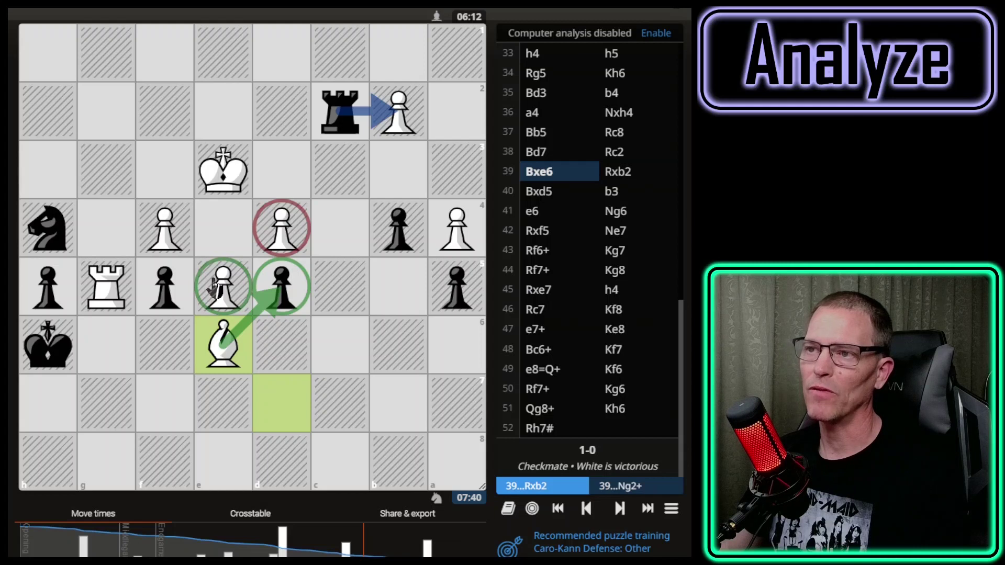
click(223, 345)
drag(223, 345, 273, 313)
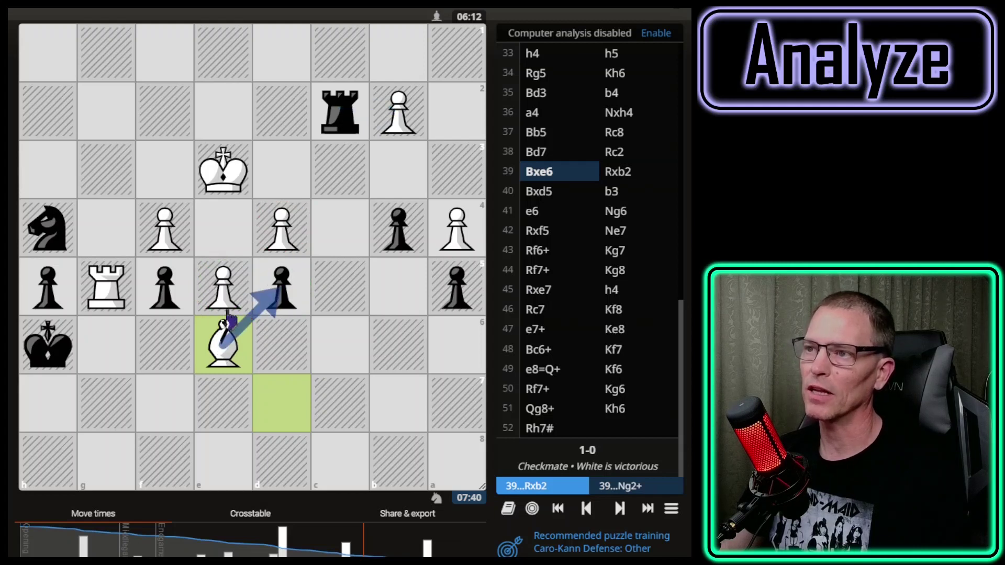
click(282, 269)
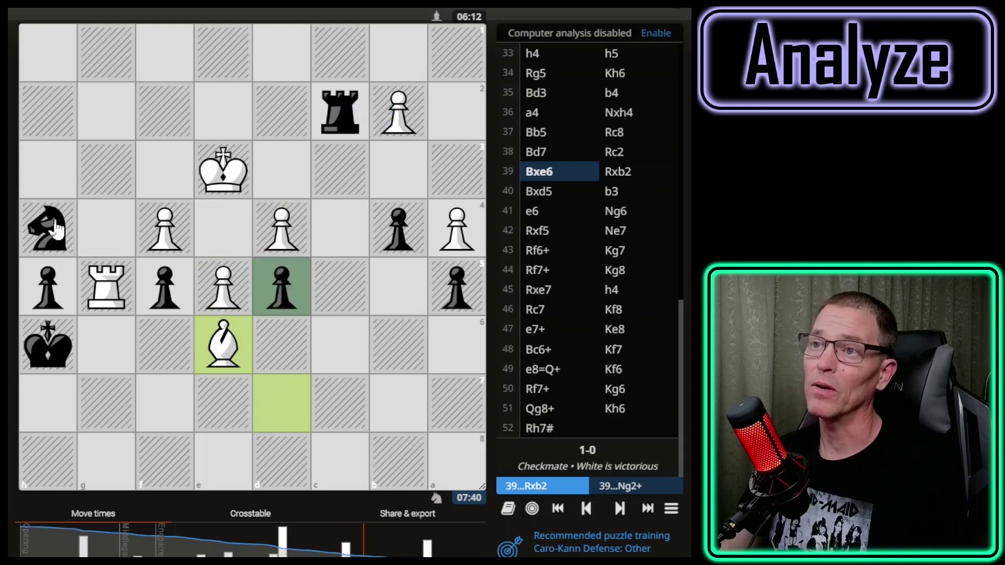
Step: Redraw Ng2+ Kd3 with the rook sliding c2–f2, circle f4 and e3, then clear and enable computer analysis
drag(55, 228, 107, 121)
drag(223, 170, 281, 172)
drag(348, 110, 160, 120)
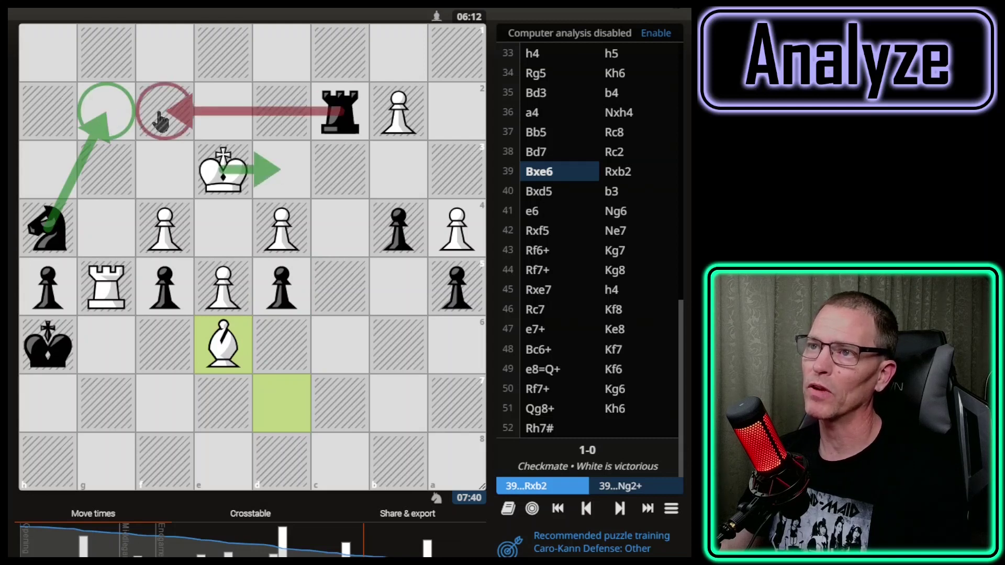
alt+right_click(165, 227)
right_click(218, 178)
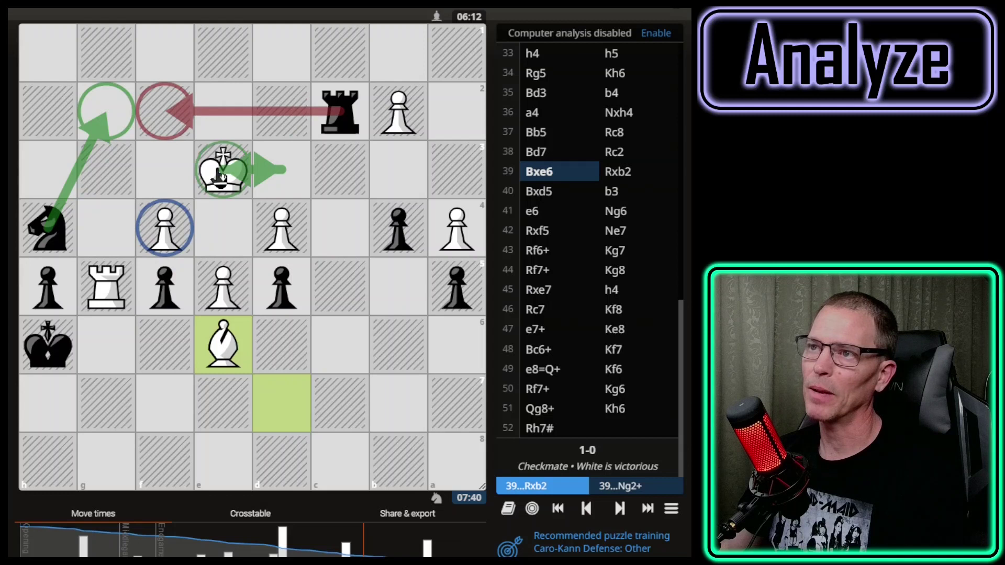
click(177, 238)
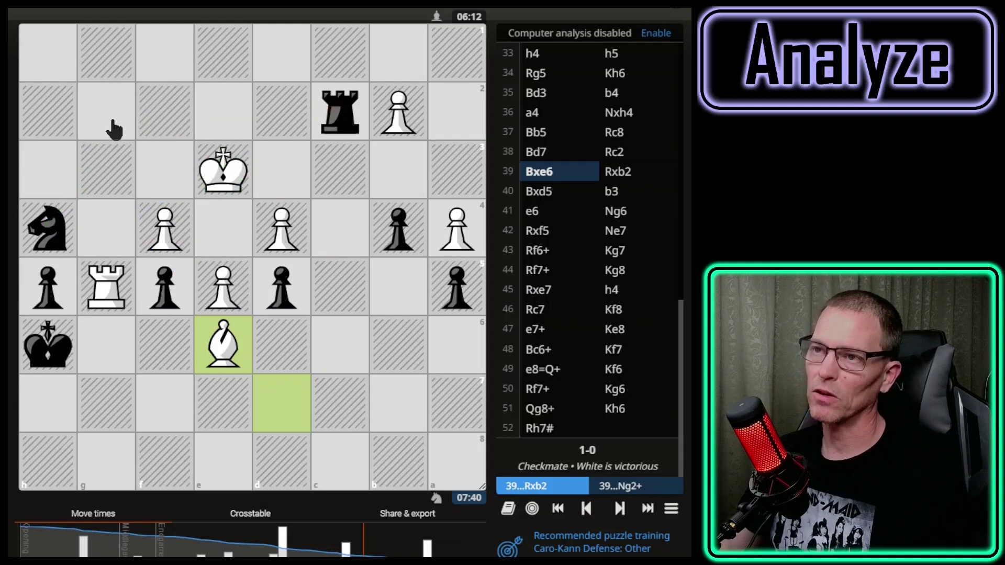
key(z)
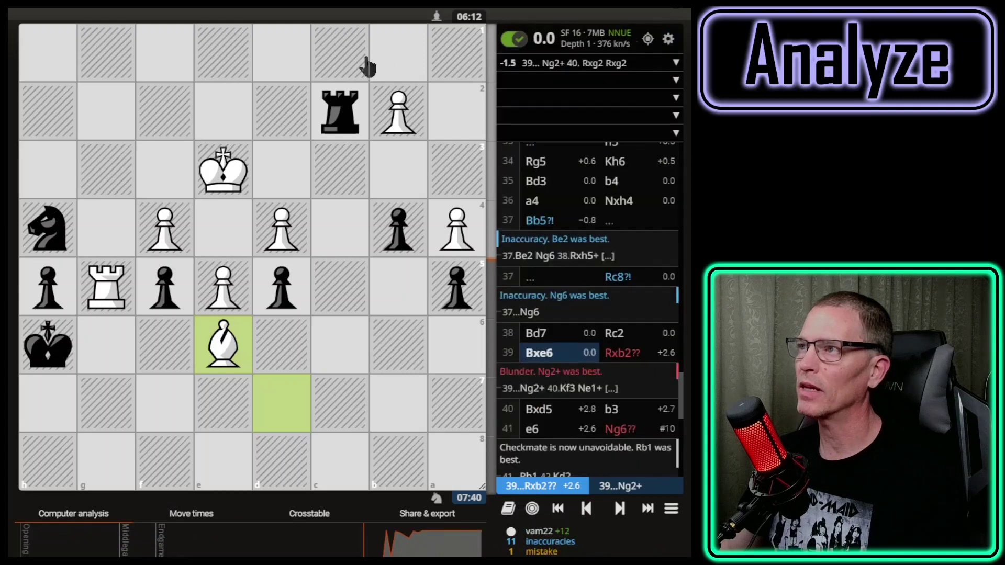
Step: Play 39...Ng2+ 40.Kd3 Nxf4+ 41.Kxc2 Kxg5, winning back the rook
drag(48, 225, 106, 111)
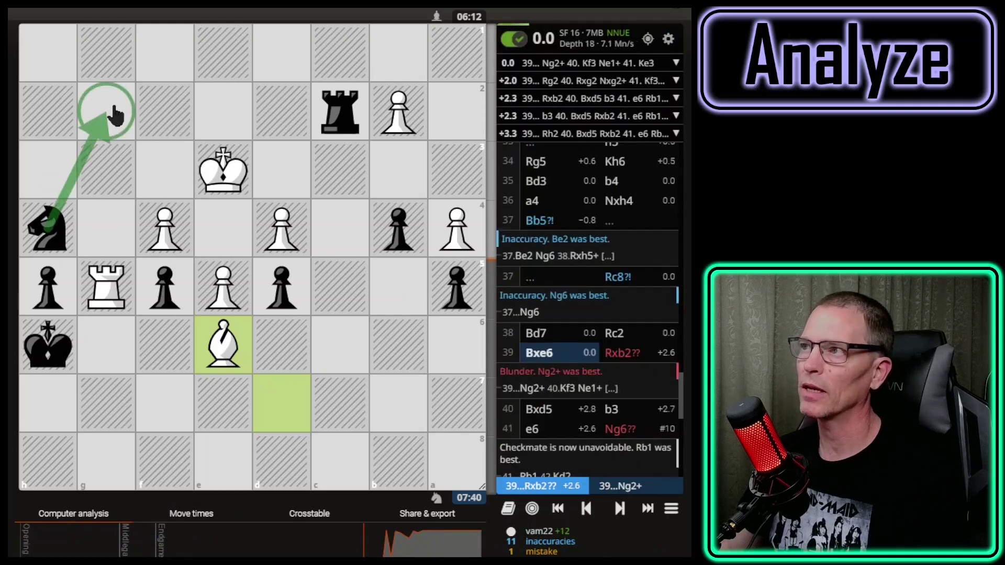
drag(224, 176, 157, 176)
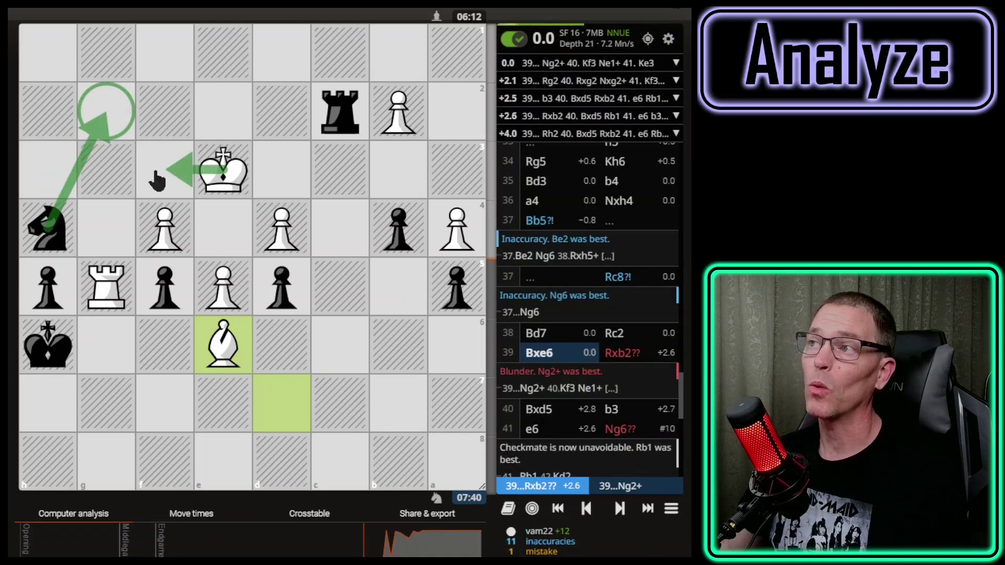
drag(46, 223, 106, 111)
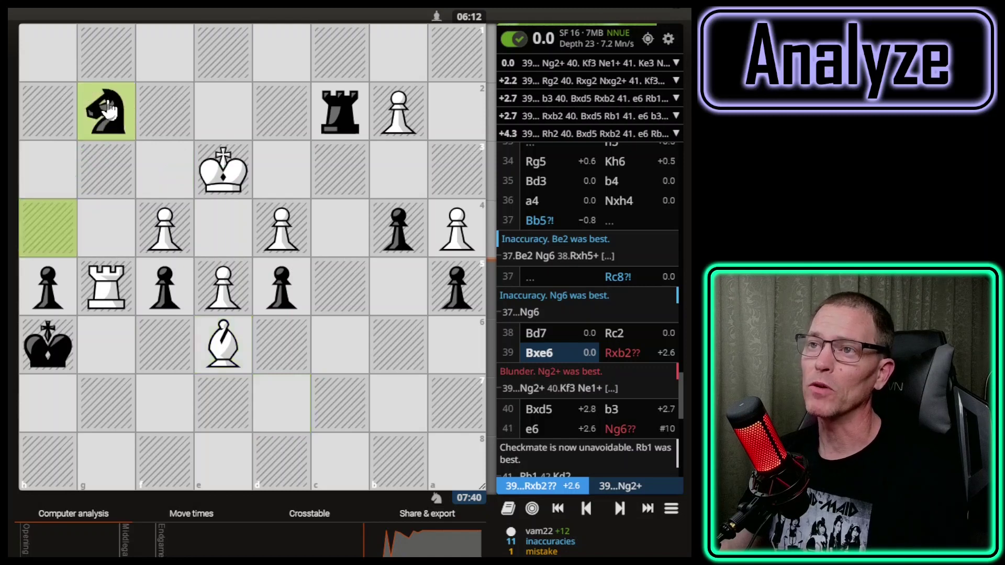
mouse_move(212, 176)
mouse_down()
mouse_move(281, 173)
mouse_move(272, 175)
mouse_up()
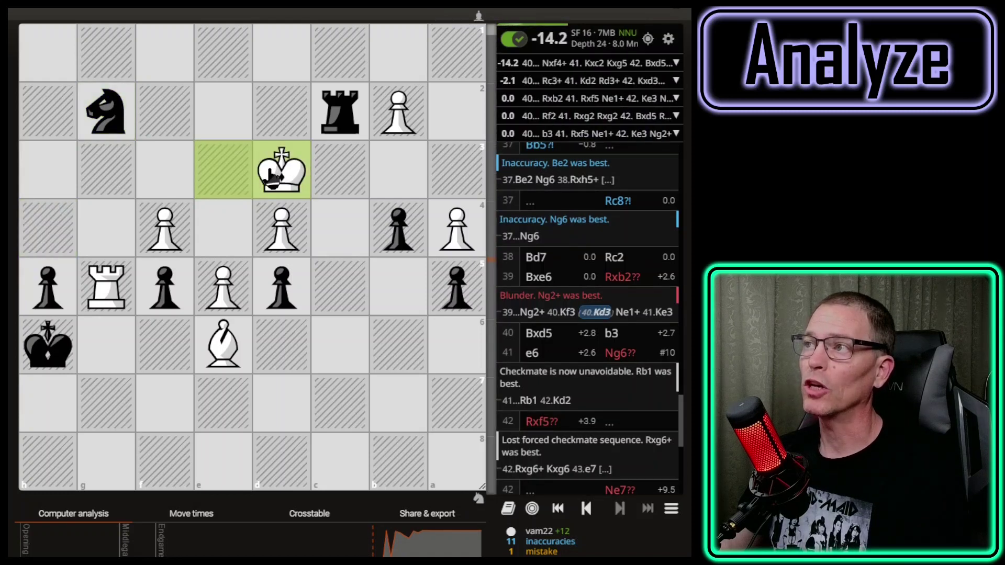
drag(107, 111, 163, 227)
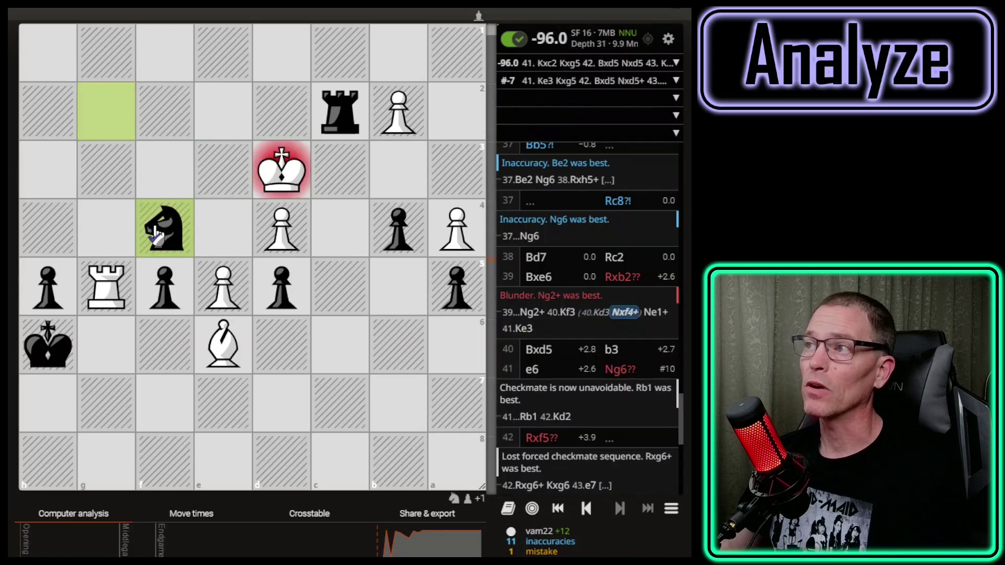
drag(306, 165, 341, 111)
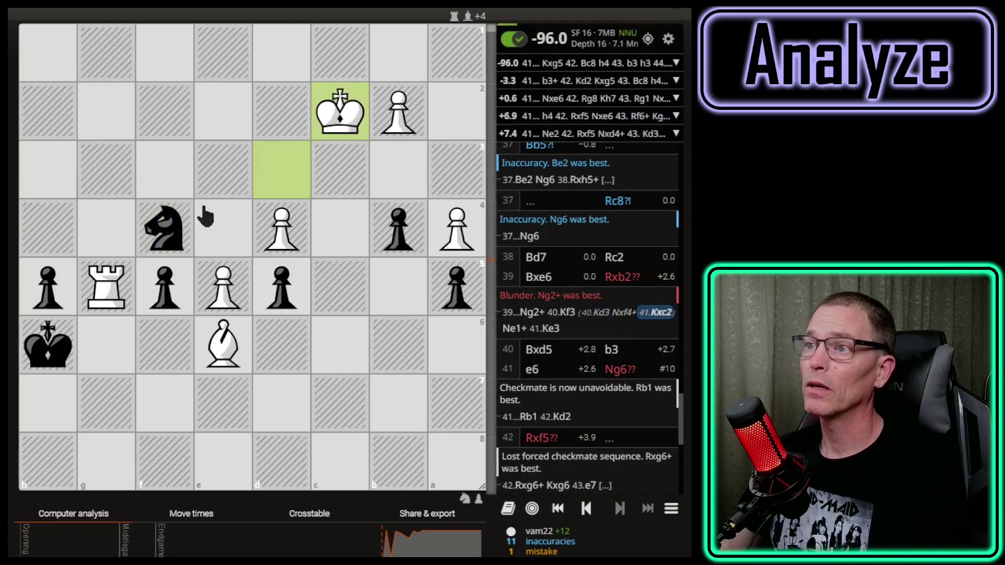
drag(49, 343, 100, 308)
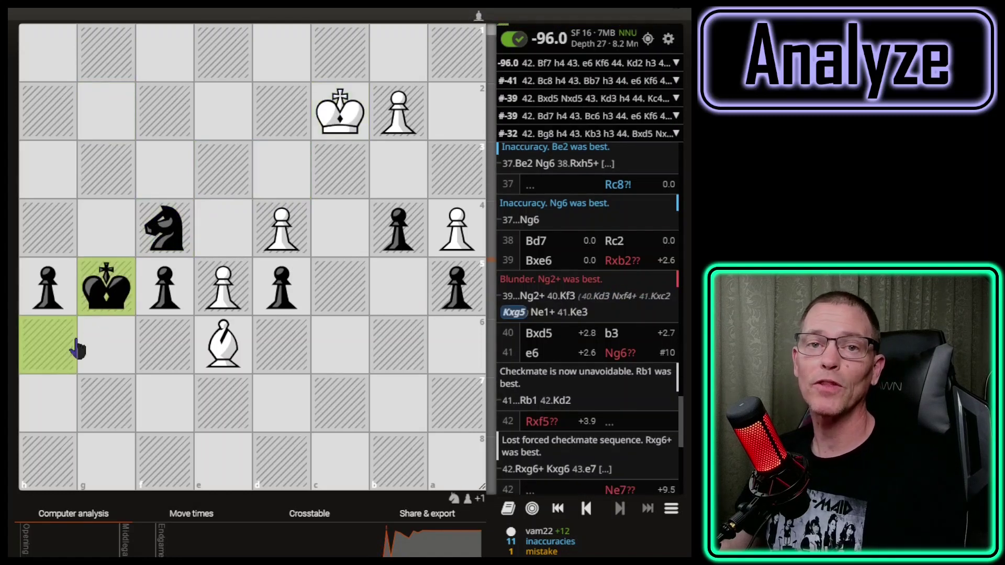
Step: Return to 39...Ng2+ and play 40.Kf3 Ne1+ instead
click(589, 513)
click(590, 514)
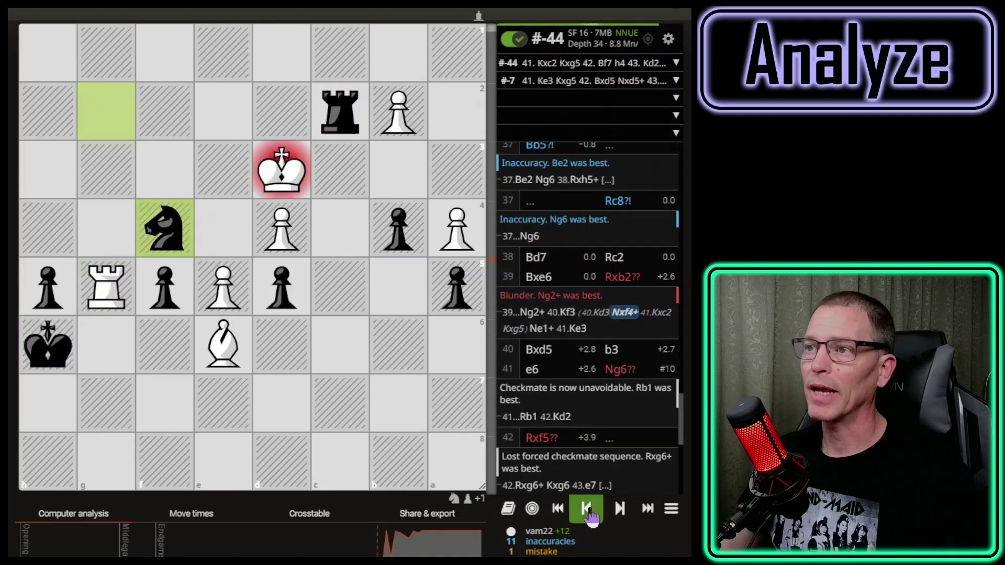
click(591, 516)
click(591, 516)
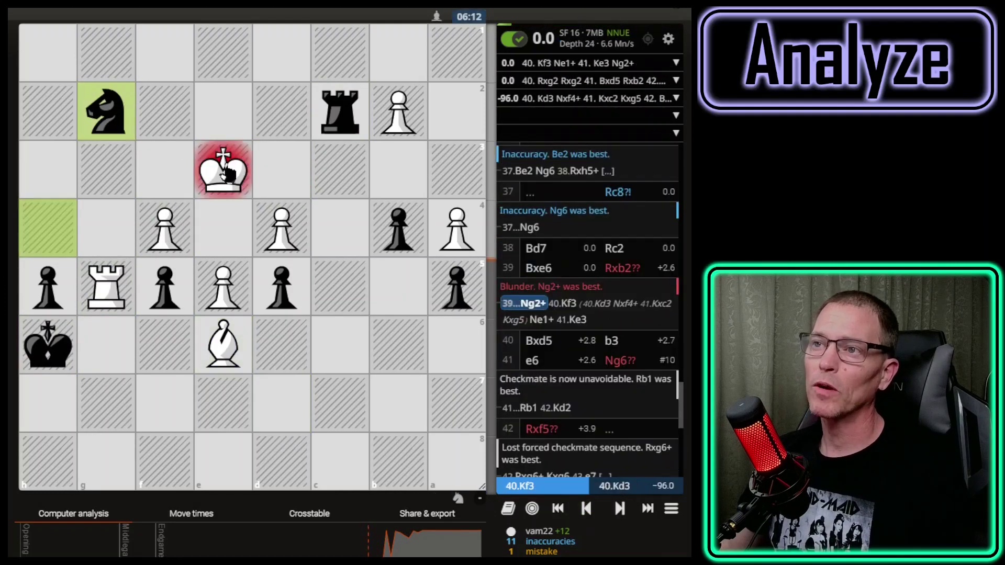
drag(242, 176, 167, 172)
drag(107, 110, 214, 60)
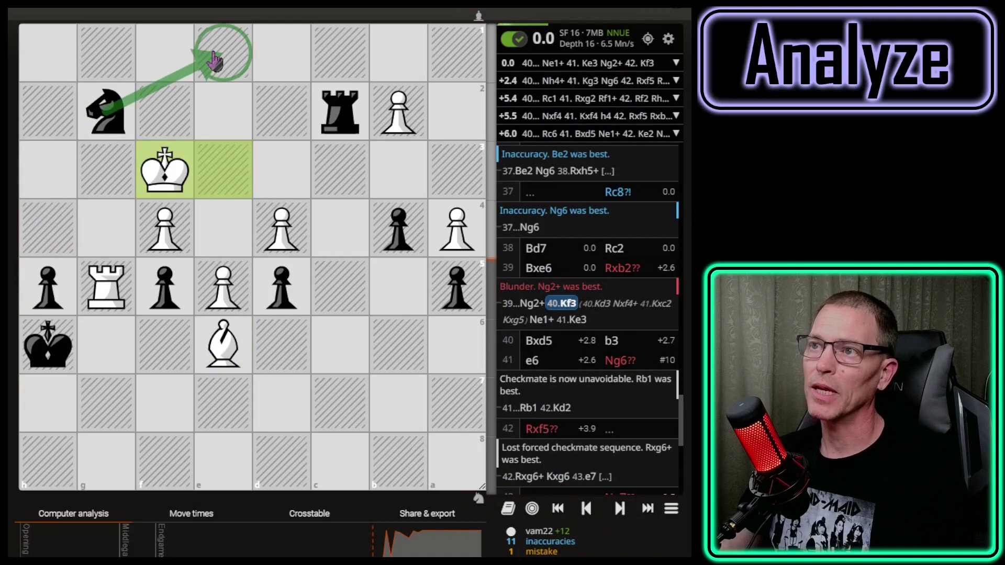
drag(105, 112, 220, 61)
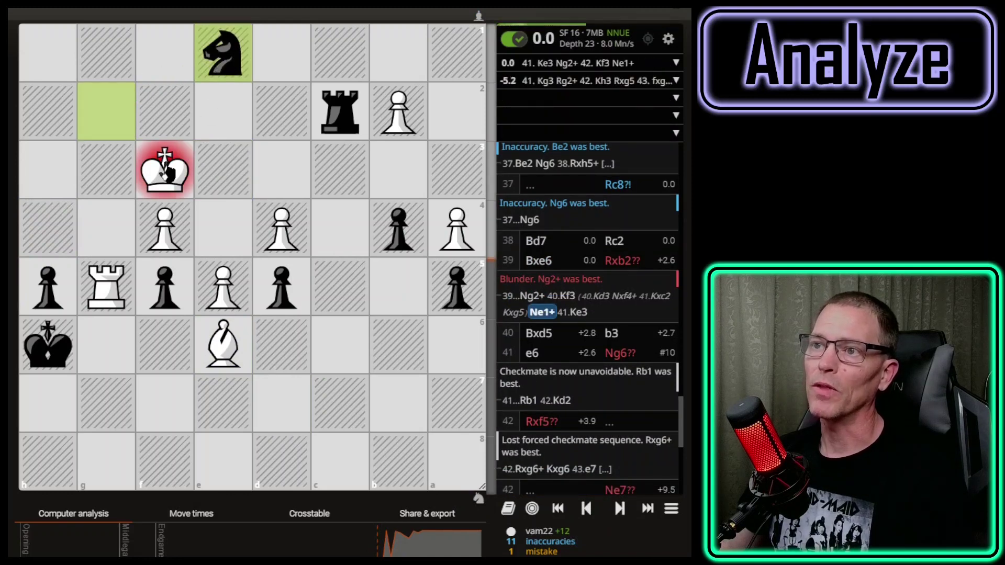
Step: Sketch the king's escape squares g4, g2 and g3 and a rook check on g2
drag(167, 173, 110, 218)
drag(162, 173, 115, 125)
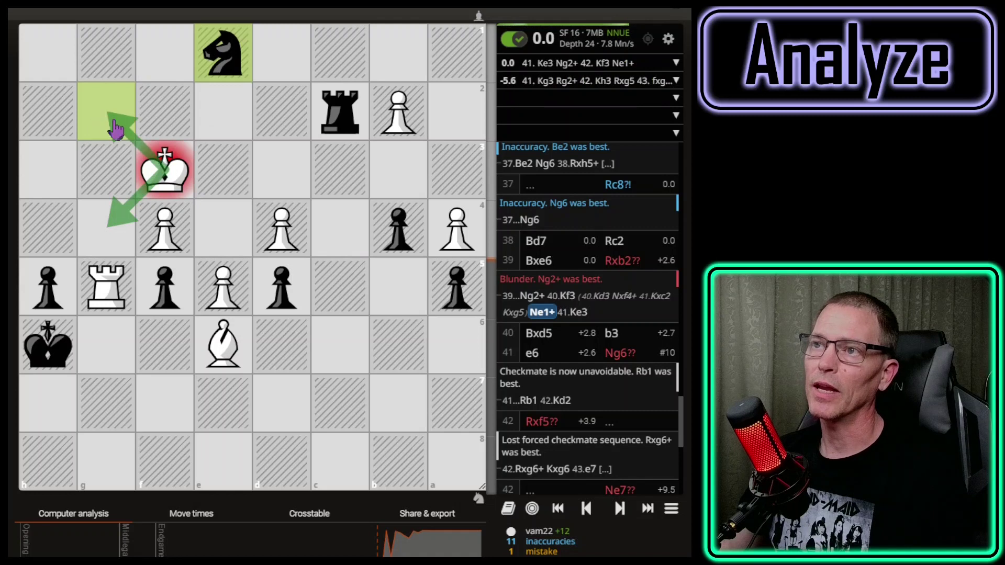
click(167, 175)
mouse_move(167, 173)
mouse_down()
mouse_move(202, 173)
mouse_move(102, 178)
mouse_up()
click(107, 175)
click(105, 176)
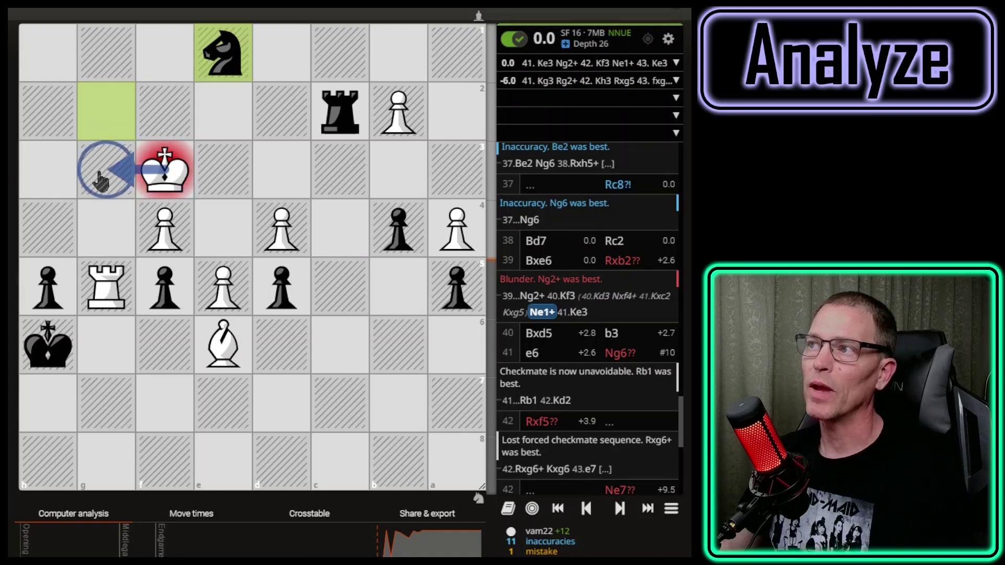
mouse_move(328, 122)
mouse_down()
mouse_move(107, 111)
mouse_move(107, 269)
mouse_move(124, 269)
mouse_up()
click(135, 115)
Step: Repeat the knight checks: 41.Ke3 Ng2+ 42.Kf3 Ne1+ 43.Ke3 Ng2
key(Right)
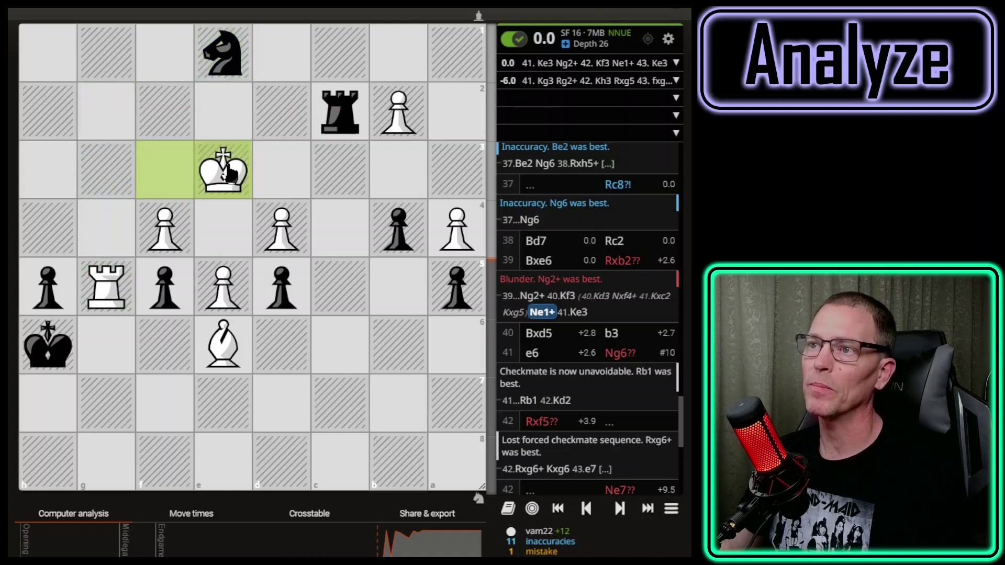
key(Right)
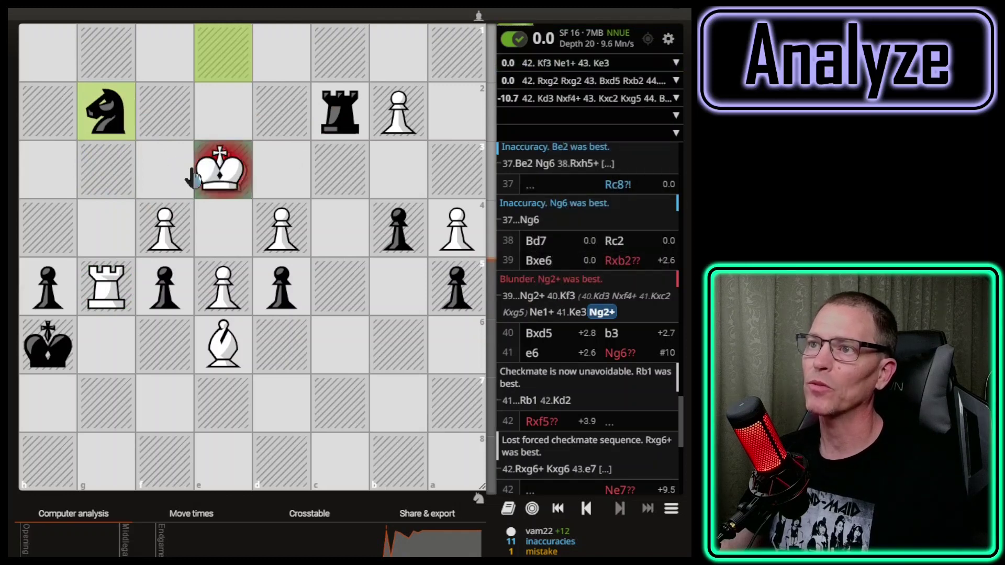
drag(220, 169, 165, 169)
drag(107, 111, 232, 65)
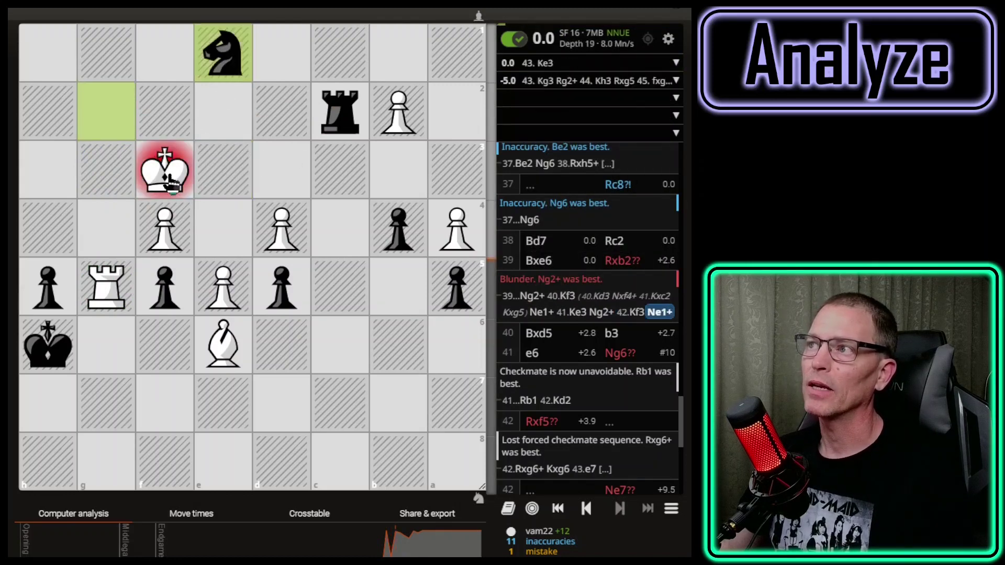
drag(167, 178, 217, 176)
mouse_move(223, 55)
mouse_down()
mouse_move(101, 107)
mouse_move(106, 115)
mouse_up()
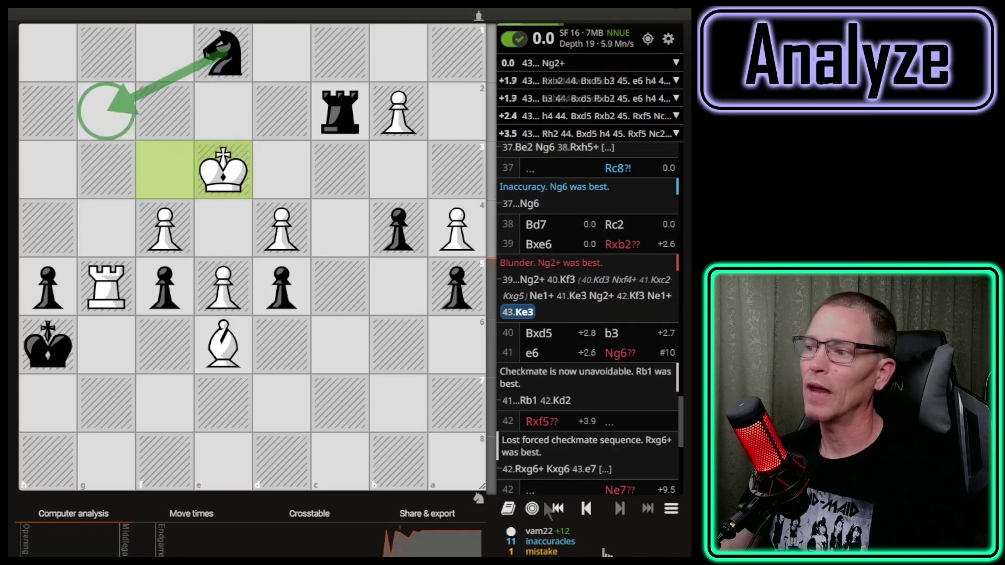
Step: Replay 42.Kd3 Nxf4+ 43.Kxc2 Kxg5, winning the rook
click(586, 509)
click(587, 510)
drag(221, 173, 293, 167)
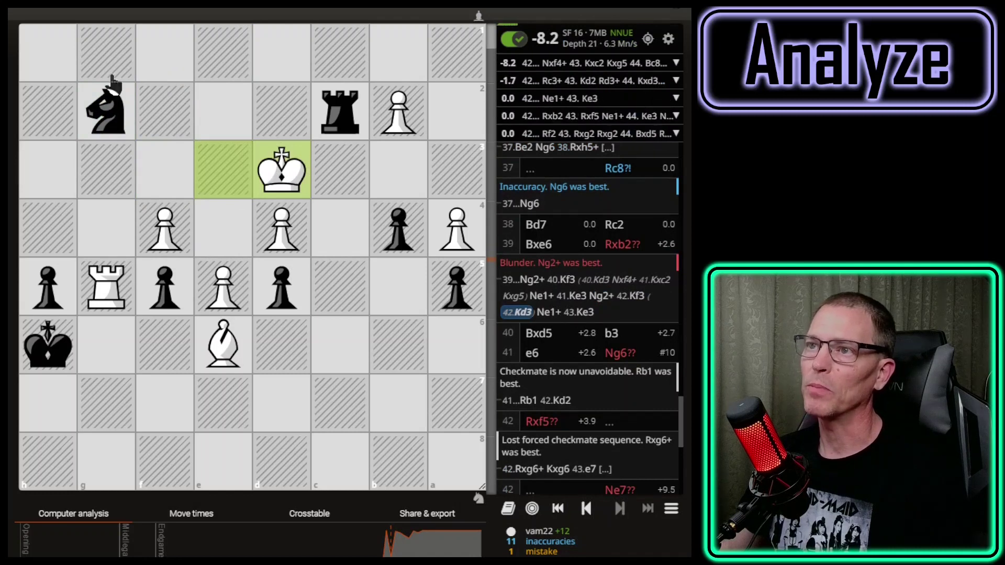
drag(121, 131, 108, 285)
right_click(107, 286)
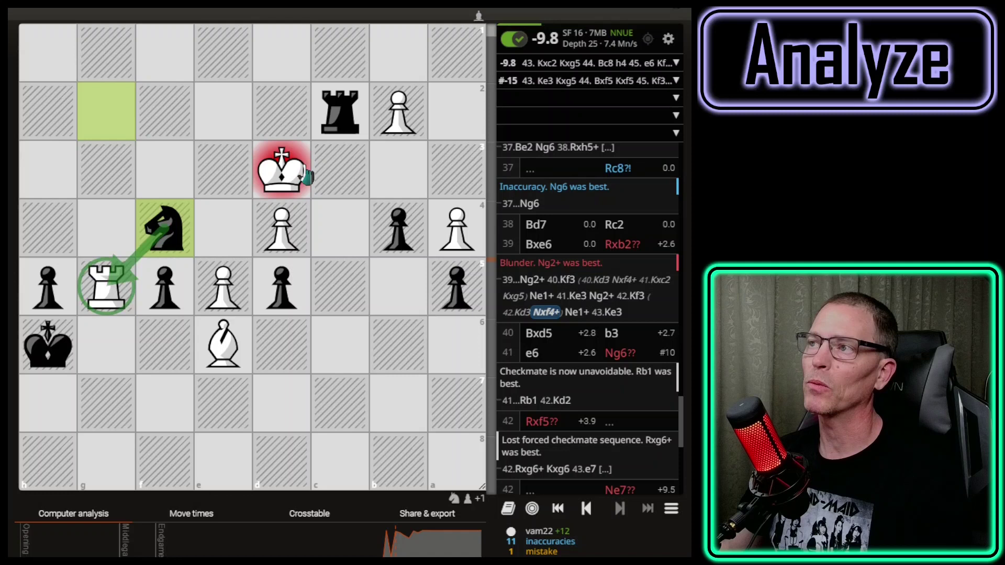
drag(281, 170, 340, 113)
drag(47, 346, 107, 294)
Step: Show the f4 knight hitting the e6 bishop, its c8 diagonal and the h-pawn run to h3
drag(165, 230, 222, 340)
right_click(223, 341)
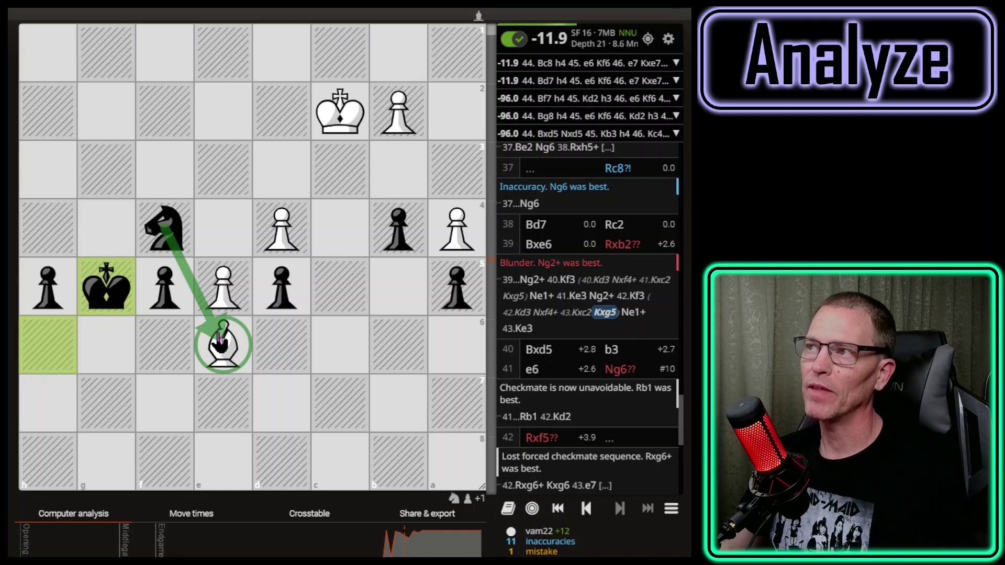
mouse_move(220, 340)
mouse_down()
mouse_move(314, 460)
mouse_move(323, 455)
mouse_up()
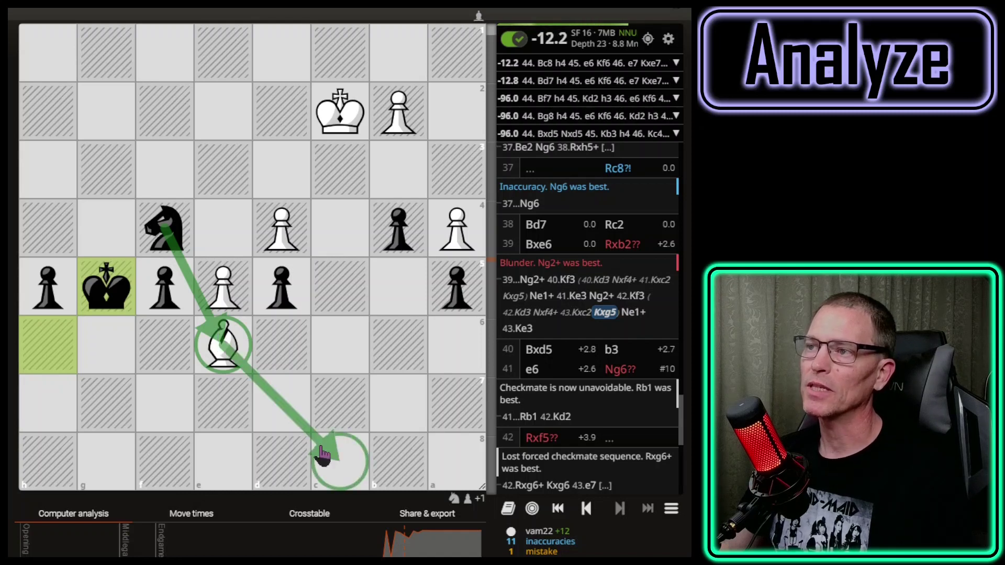
click(164, 230)
right_click(165, 230)
drag(165, 230, 222, 341)
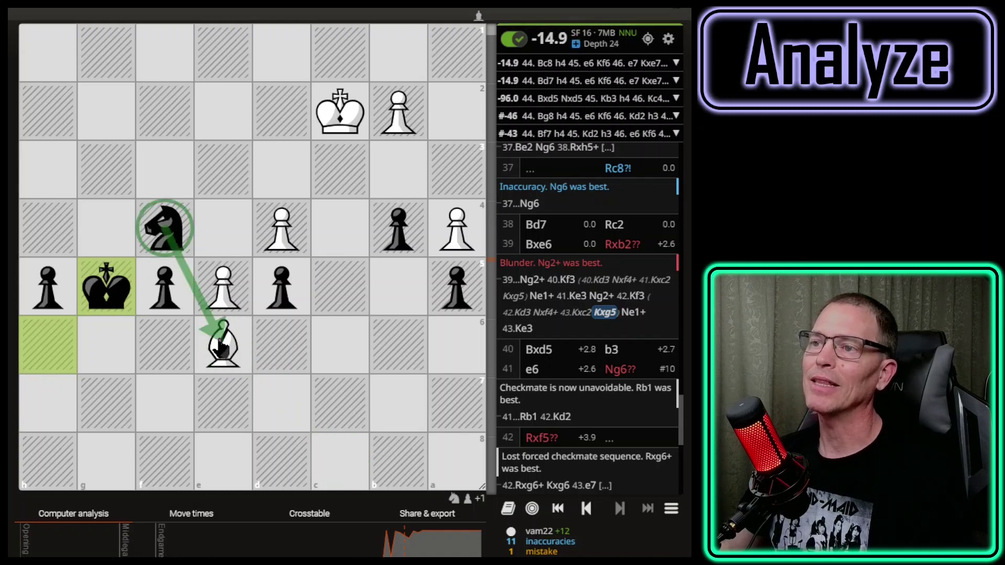
right_click(223, 343)
drag(48, 287, 48, 175)
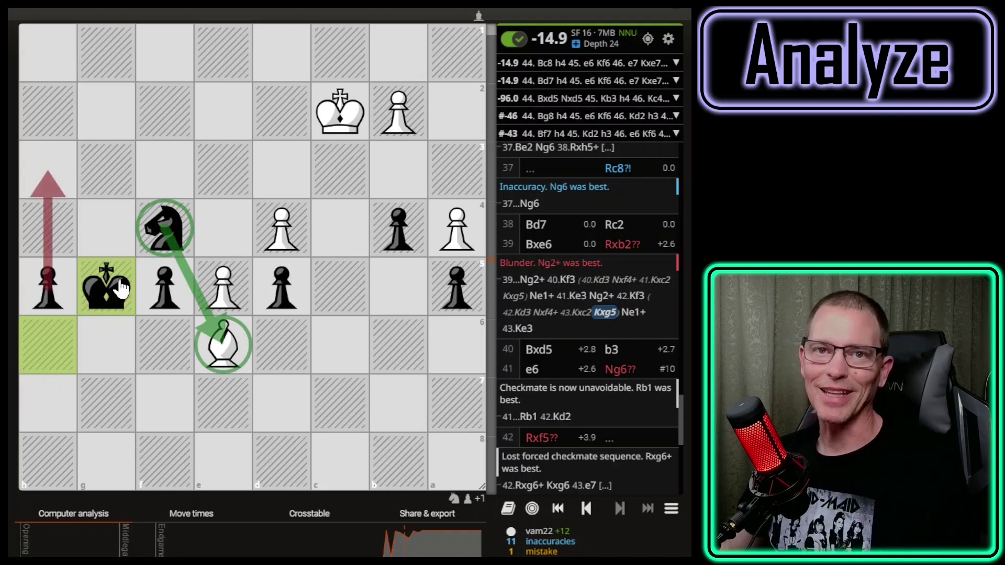
click(539, 244)
Step: Step from 39...Rxb2 through 40.Bxd5 b3 41.e6 Ng6 up to 45.Rxe7
click(620, 509)
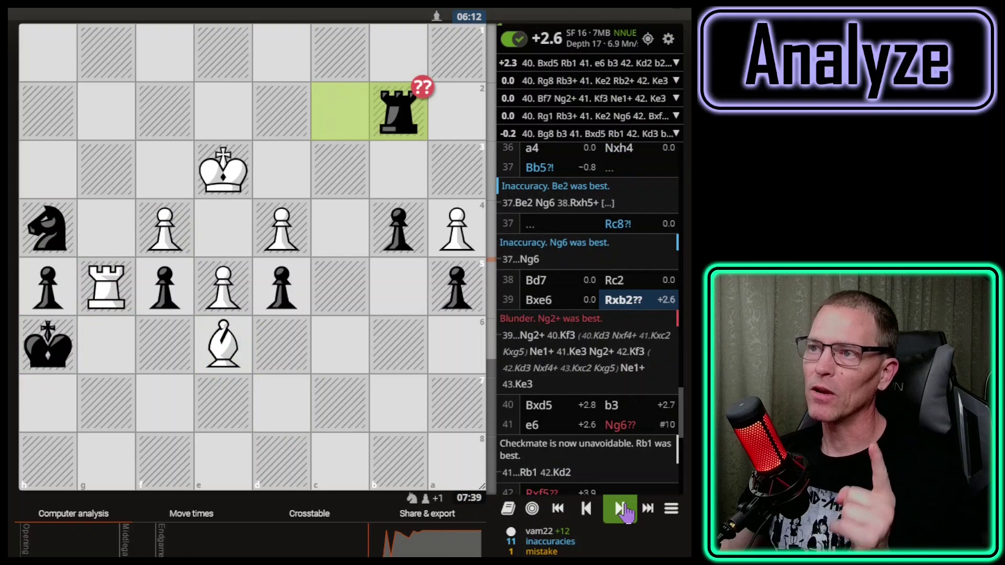
click(620, 509)
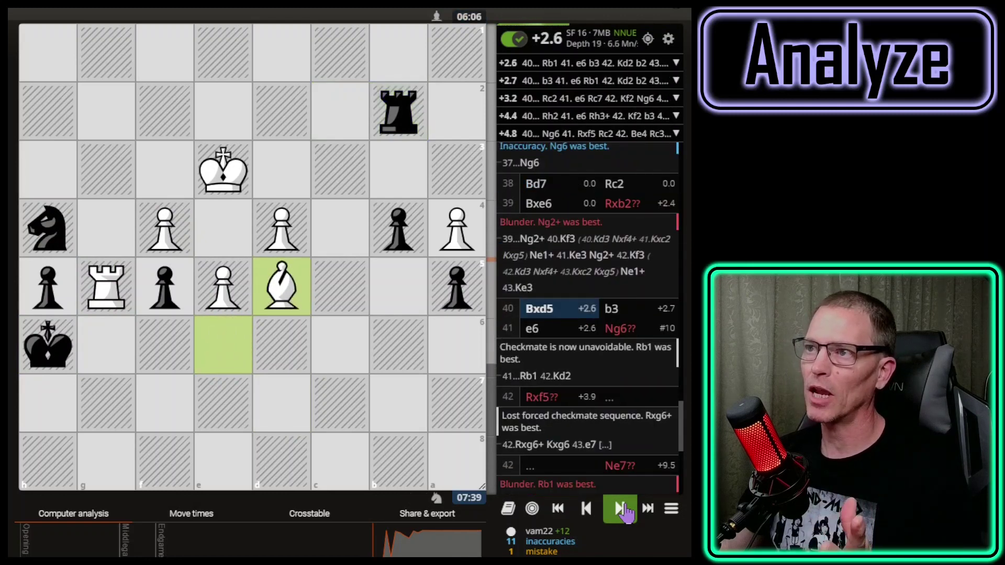
click(621, 509)
click(620, 509)
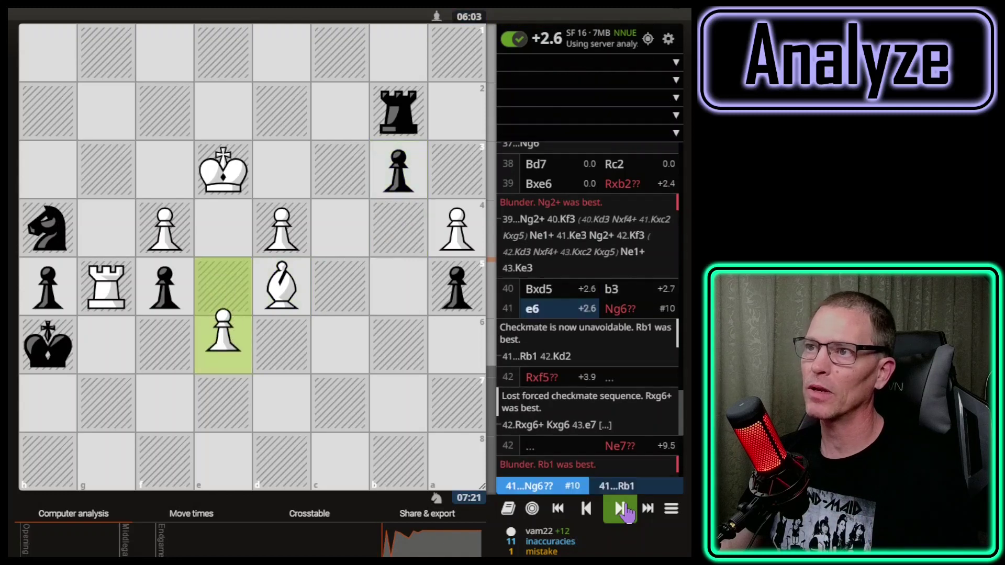
click(621, 509)
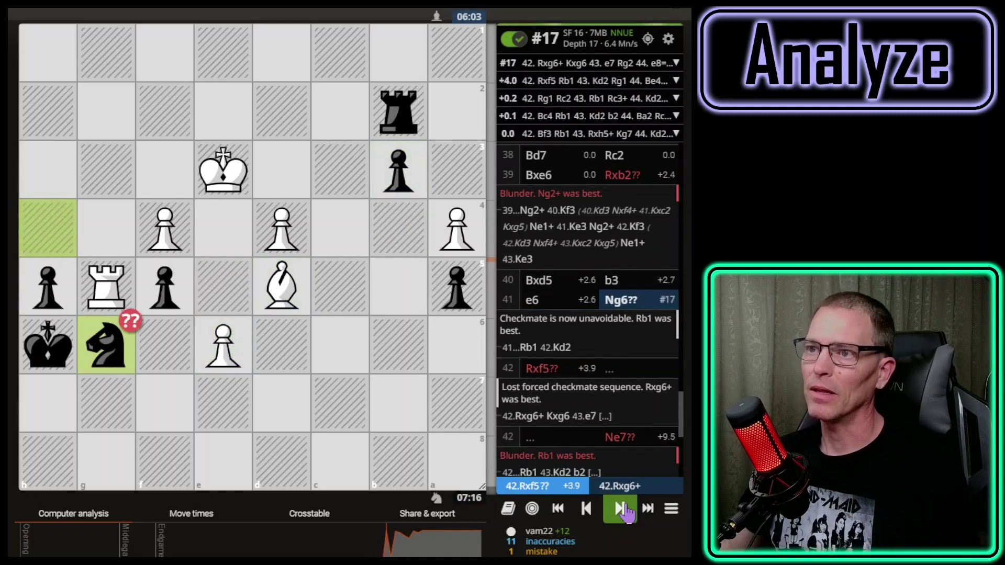
click(623, 508)
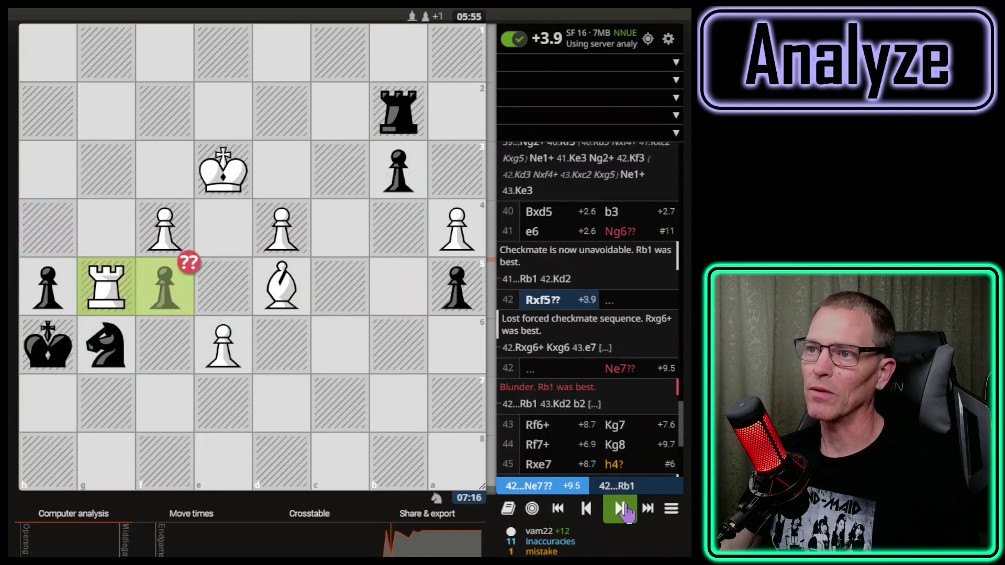
click(624, 511)
click(624, 511)
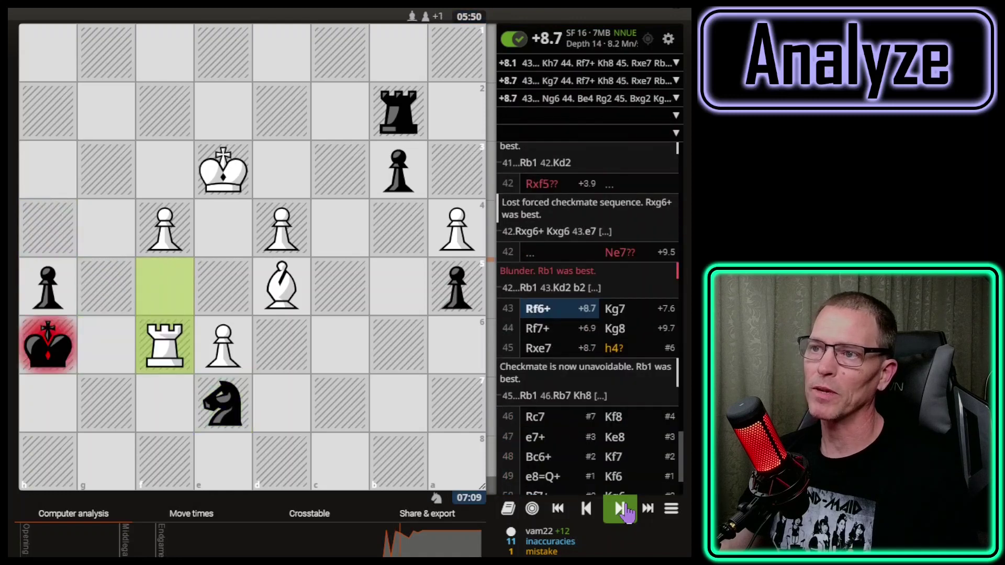
click(624, 511)
click(624, 510)
click(624, 510)
click(624, 510)
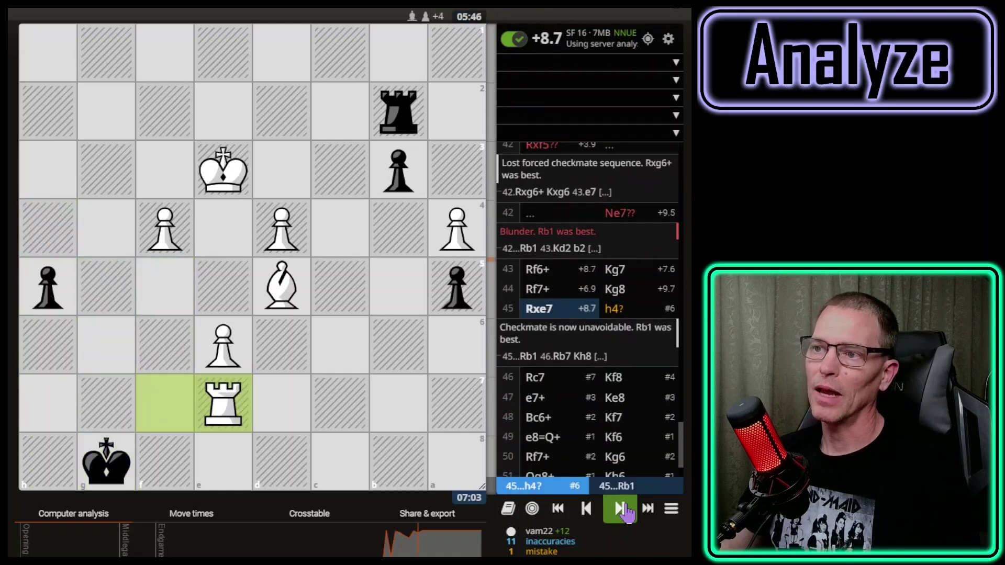
Step: Step on through 47.e7+ and 49.e8=Q+ to 52.Rh7# and circle the g2 square
click(624, 510)
click(624, 511)
click(624, 510)
click(624, 510)
click(624, 510)
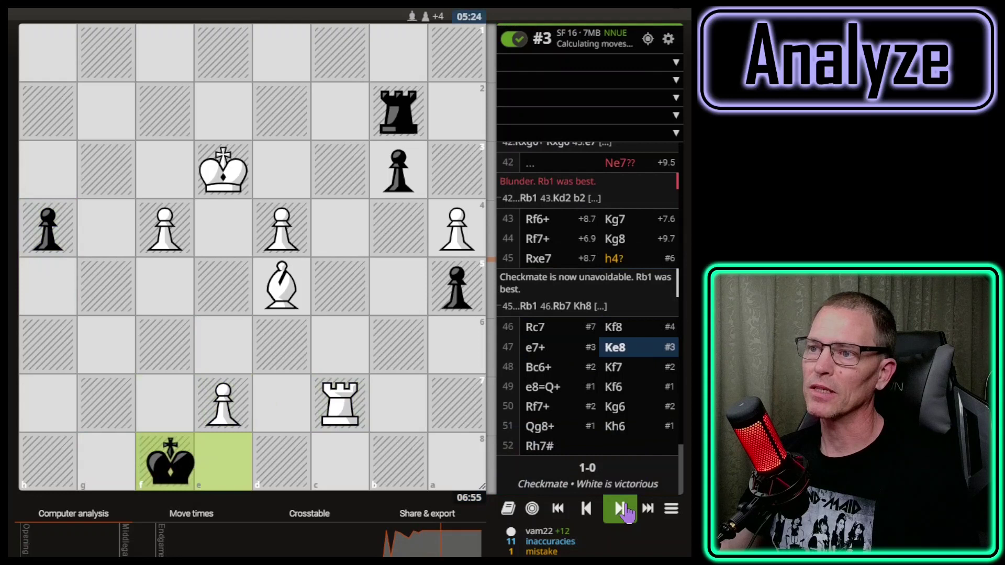
click(624, 511)
click(624, 511)
click(624, 510)
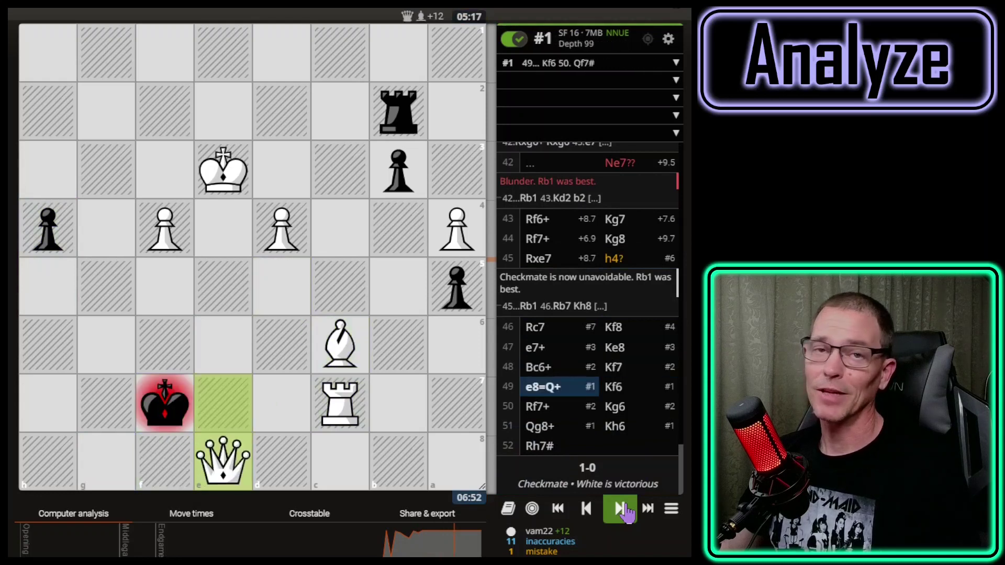
click(624, 510)
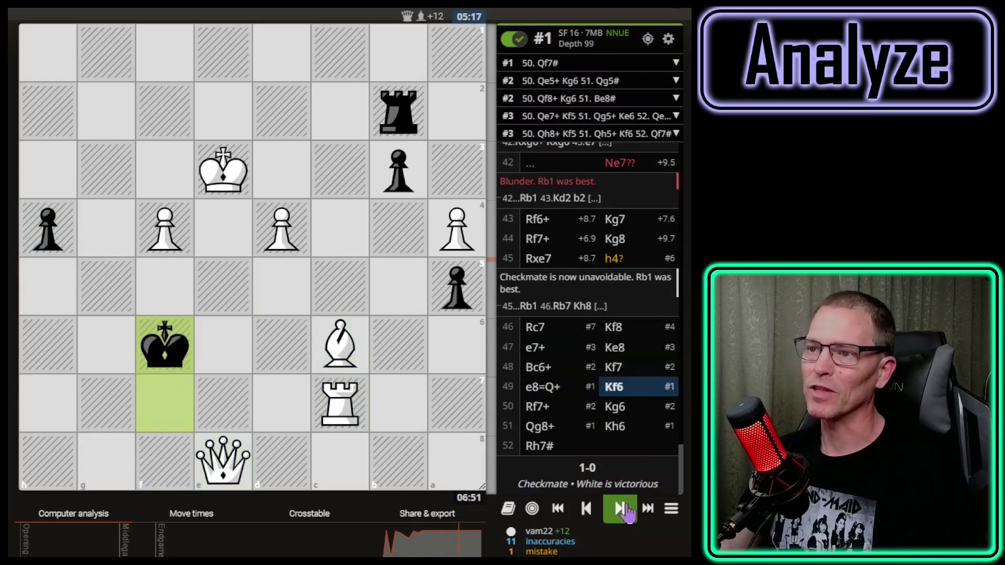
click(624, 511)
click(624, 510)
click(624, 510)
click(624, 510)
click(624, 510)
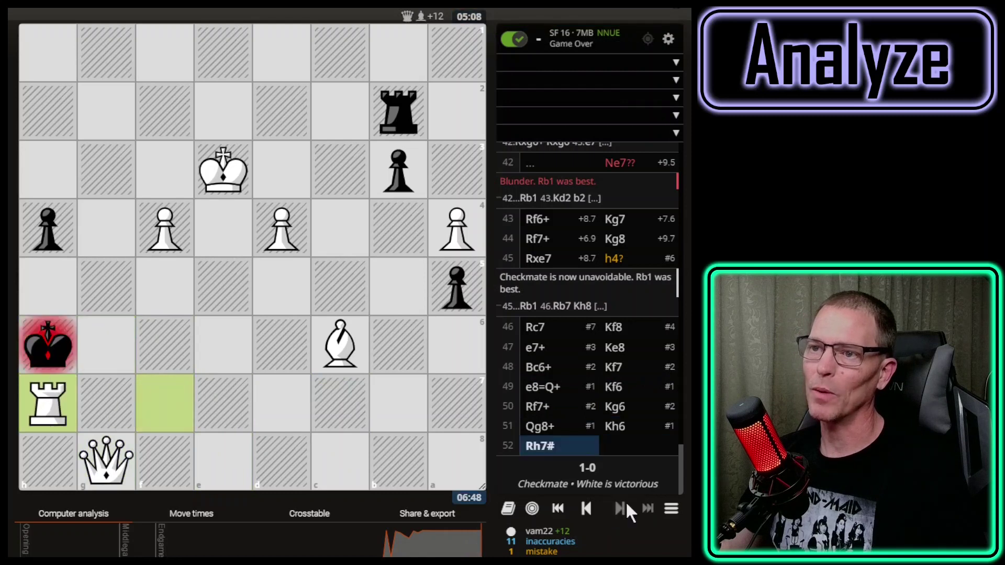
right_click(110, 114)
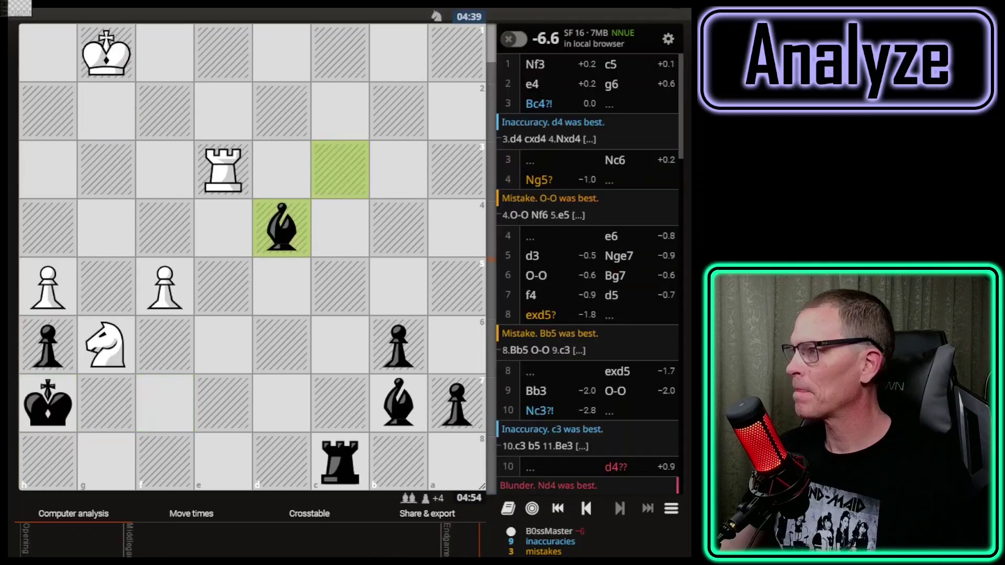
key(Home)
Step: Scroll down over the new game's evaluation graph and back up
scroll(514, 370, down, 3)
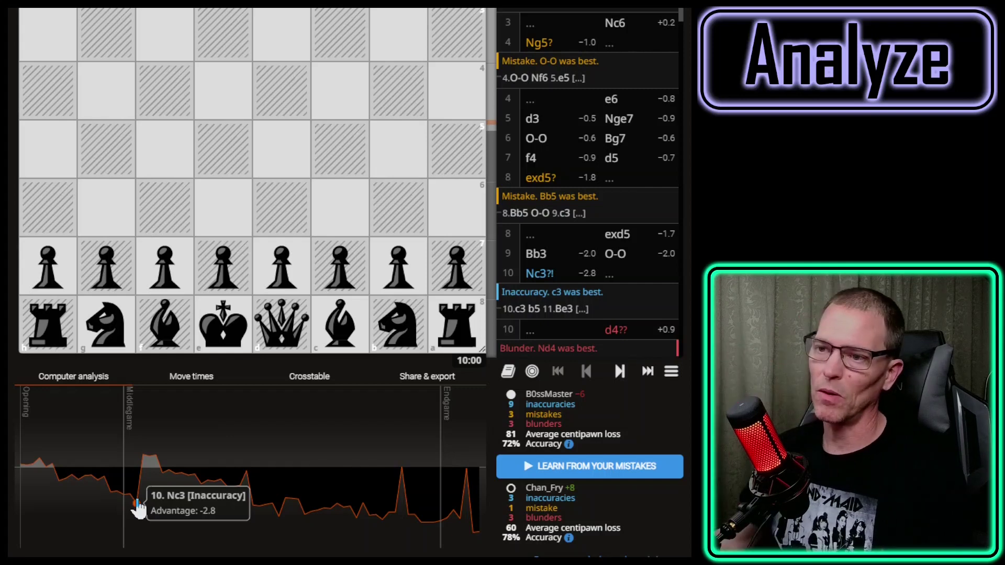
scroll(240, 488, up, 2)
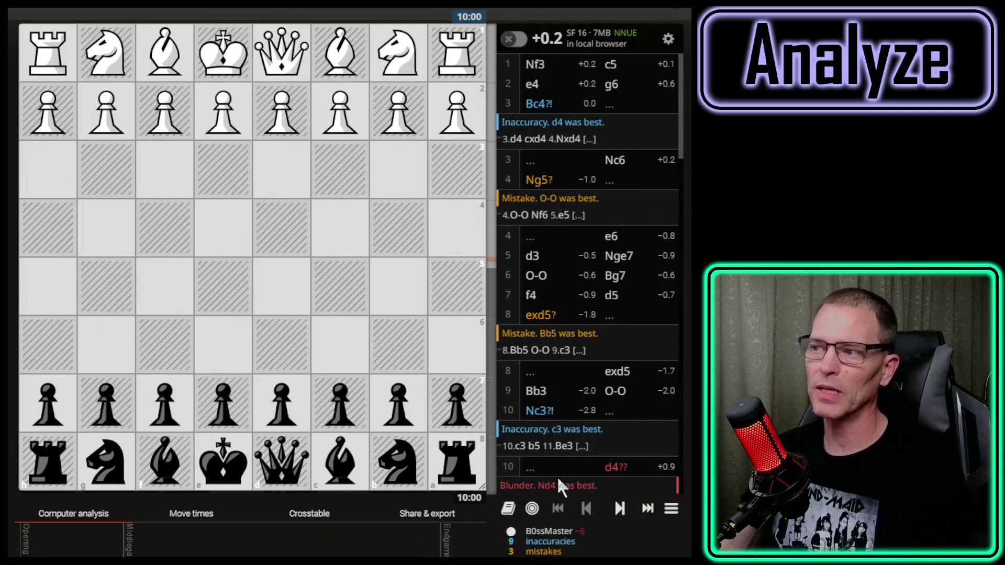
Step: Step to 1.Nf3 c5, circle the f3 knight and check the opening explorer
click(619, 511)
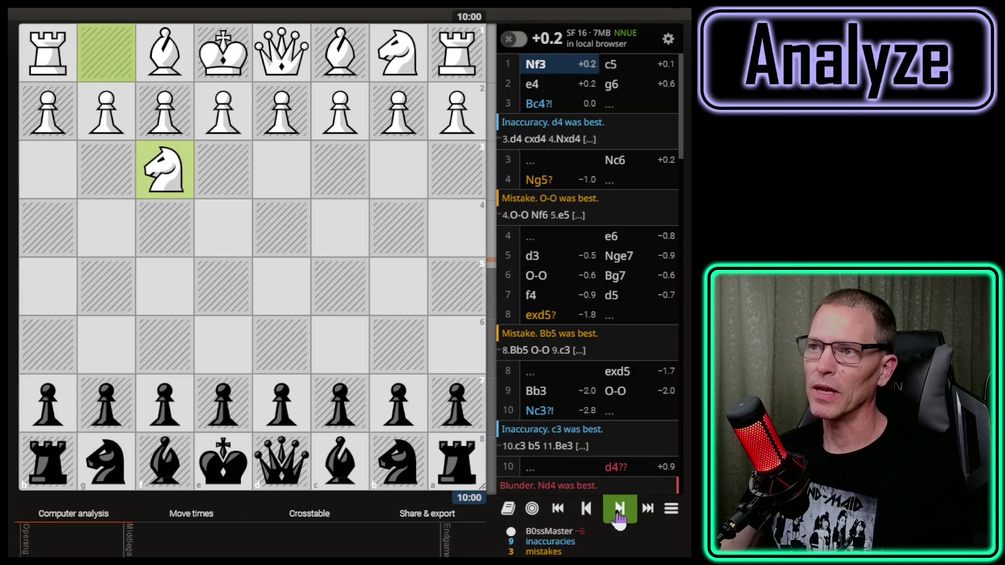
click(619, 511)
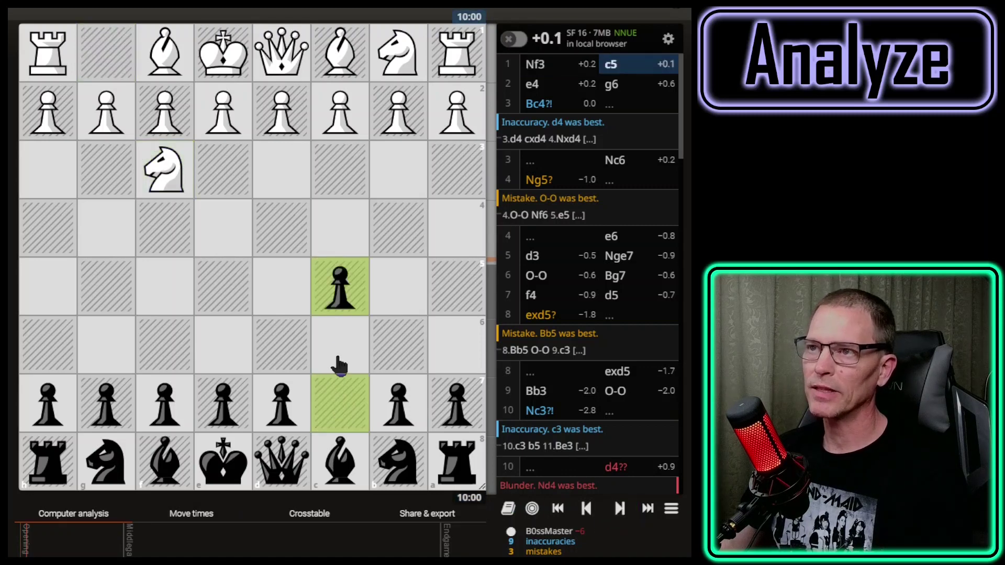
right_click(189, 186)
click(508, 508)
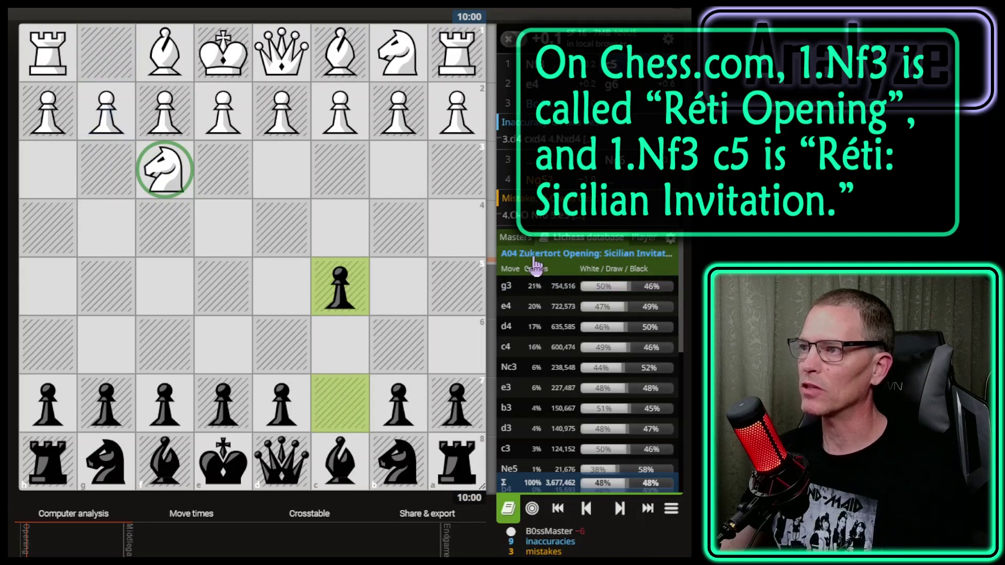
Step: Check the explorer names for 1.Nf3 and 2.e4 (Sicilian Defense) using g1–f3 and e2–e4 arrows
click(587, 509)
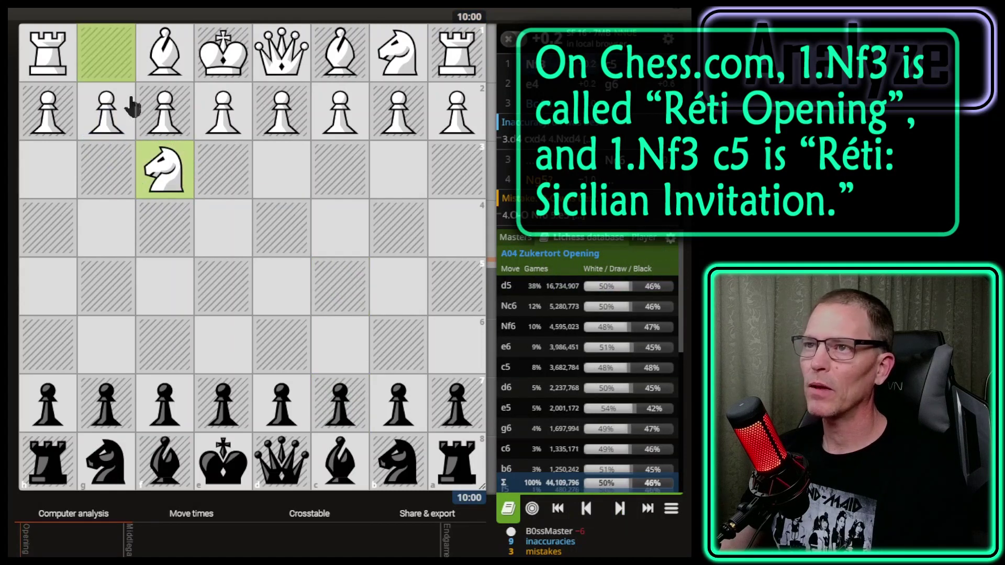
drag(108, 52, 172, 183)
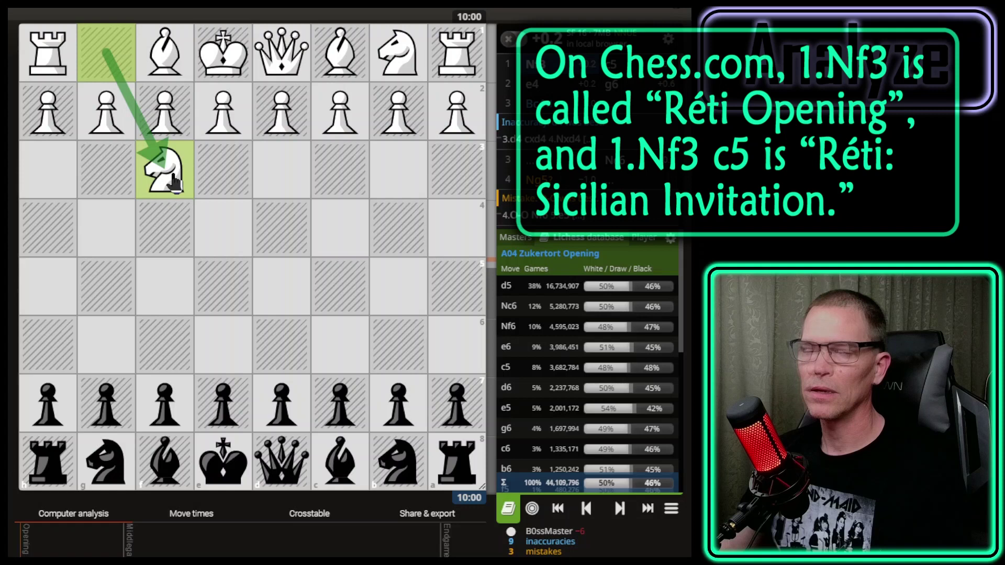
click(620, 509)
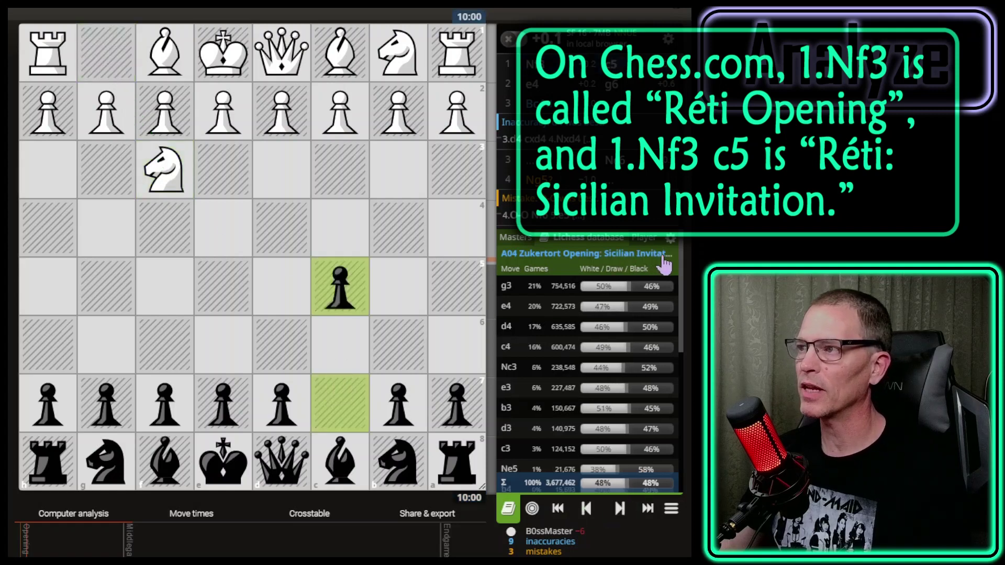
drag(228, 112, 226, 226)
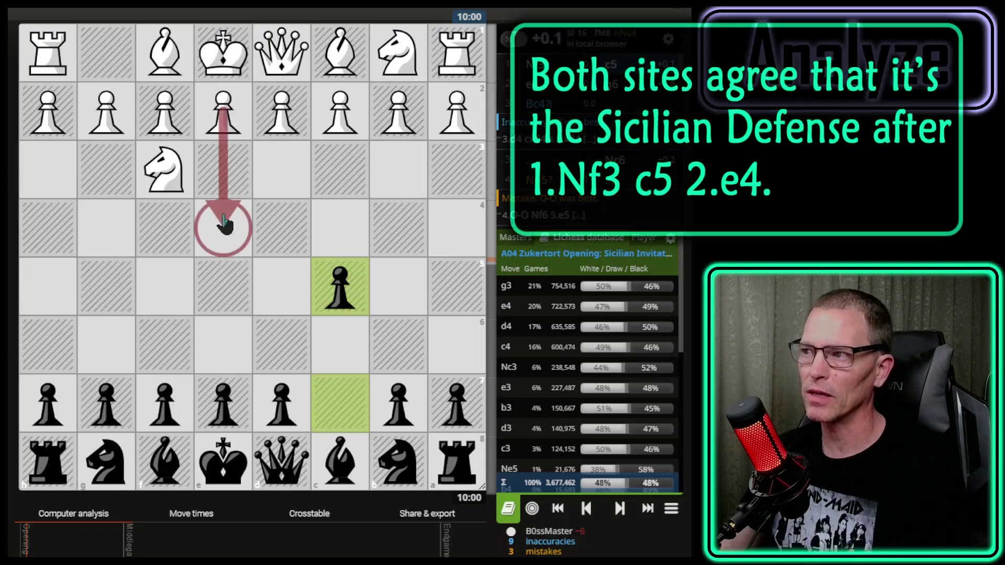
click(619, 510)
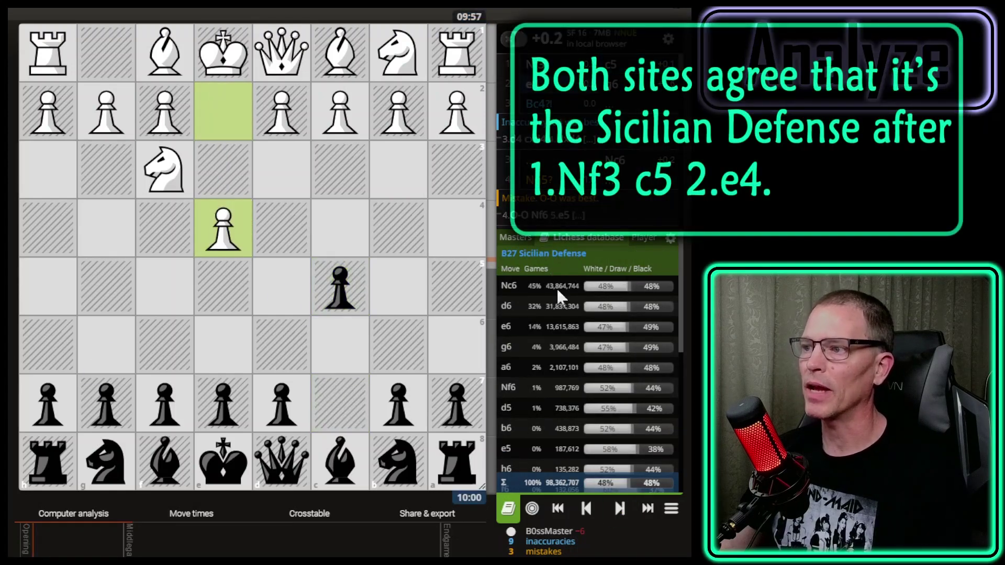
click(509, 511)
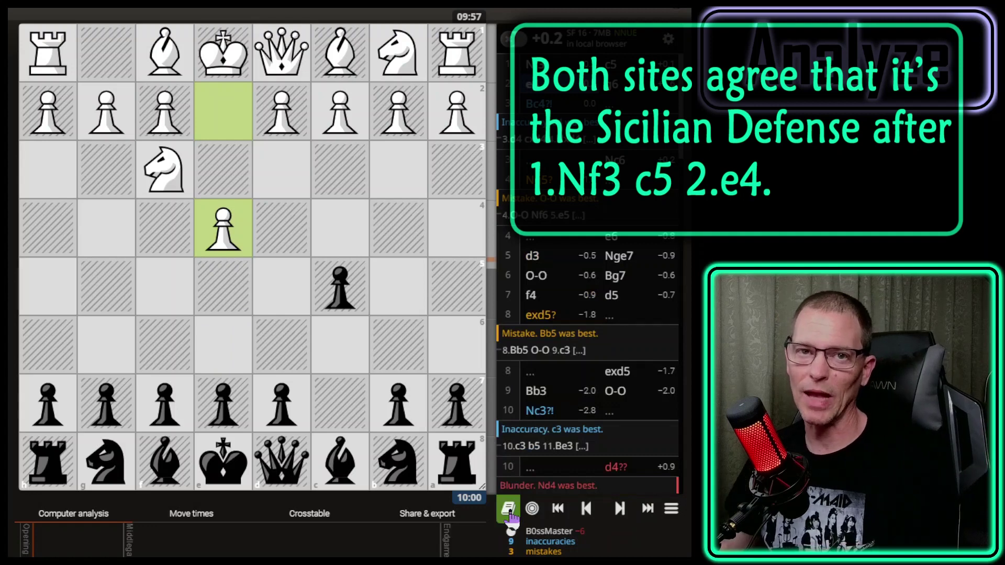
Step: At 1.Nf3, draw arrows g1–f3 in red, e7–e5 in green and e2–e4 in blue
click(585, 515)
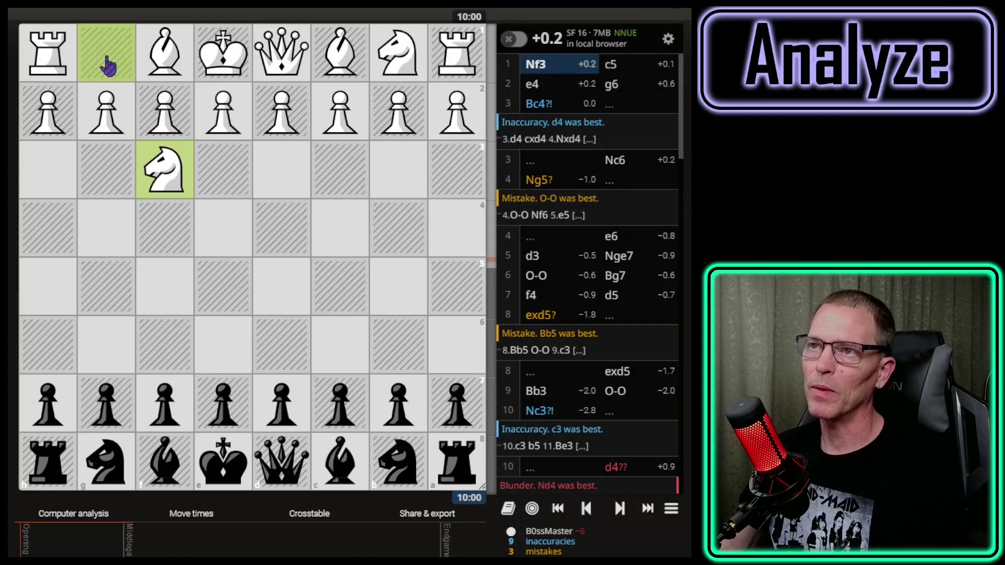
drag(108, 65, 165, 170)
drag(264, 380, 304, 308)
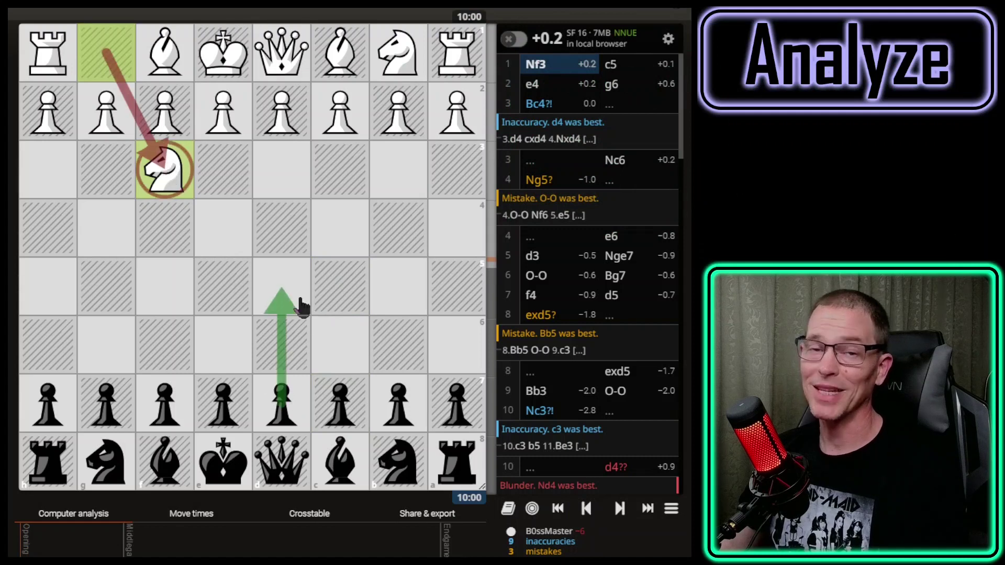
drag(281, 120, 282, 231)
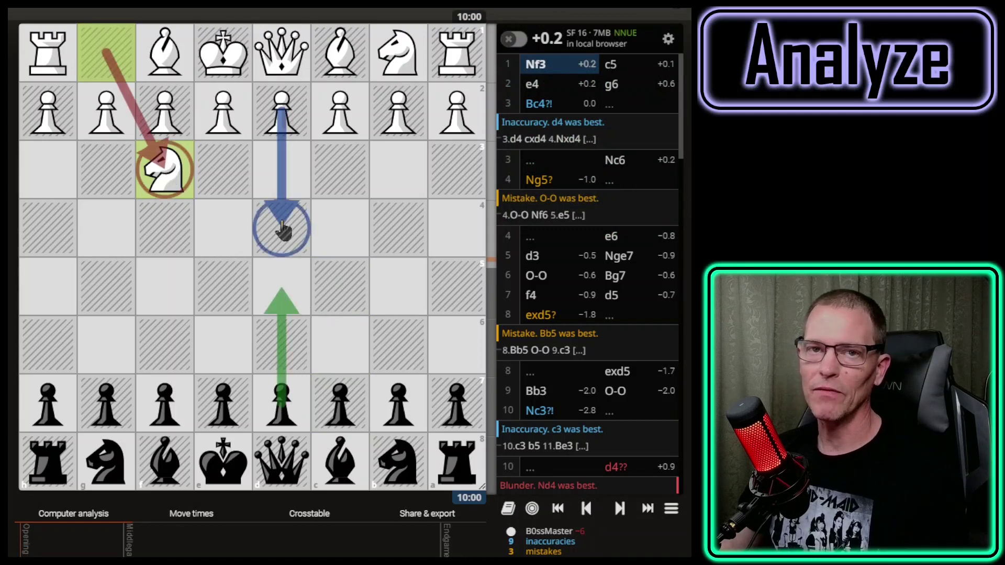
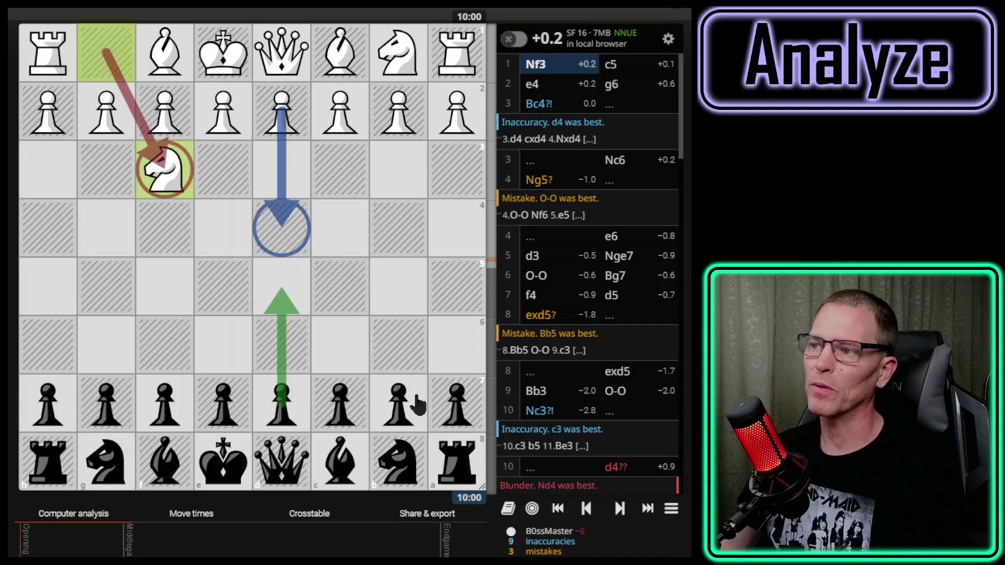
Step: Advance to 2.e4 and draw a green arrow for Black's c7–c5 push
click(620, 509)
click(620, 509)
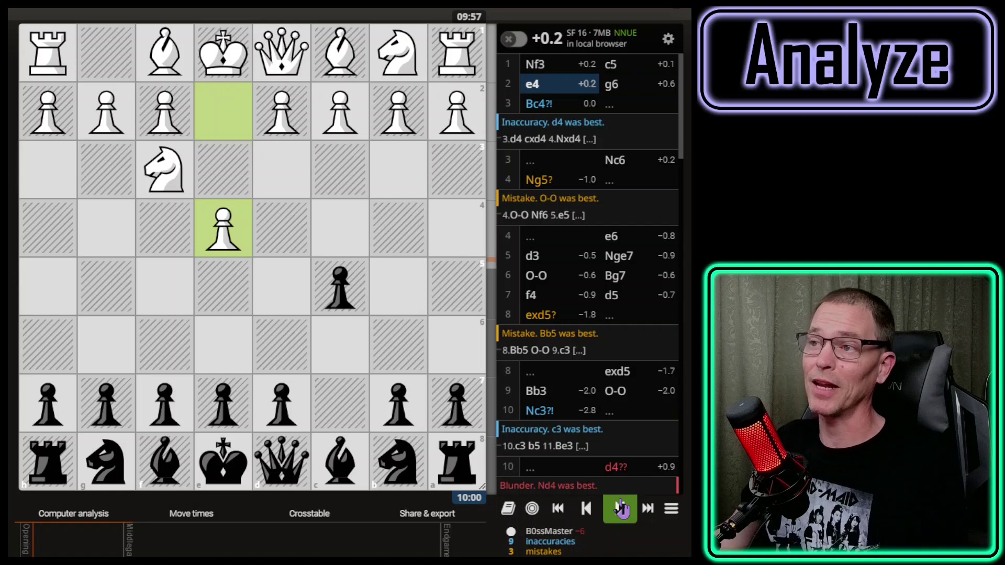
drag(340, 403, 343, 296)
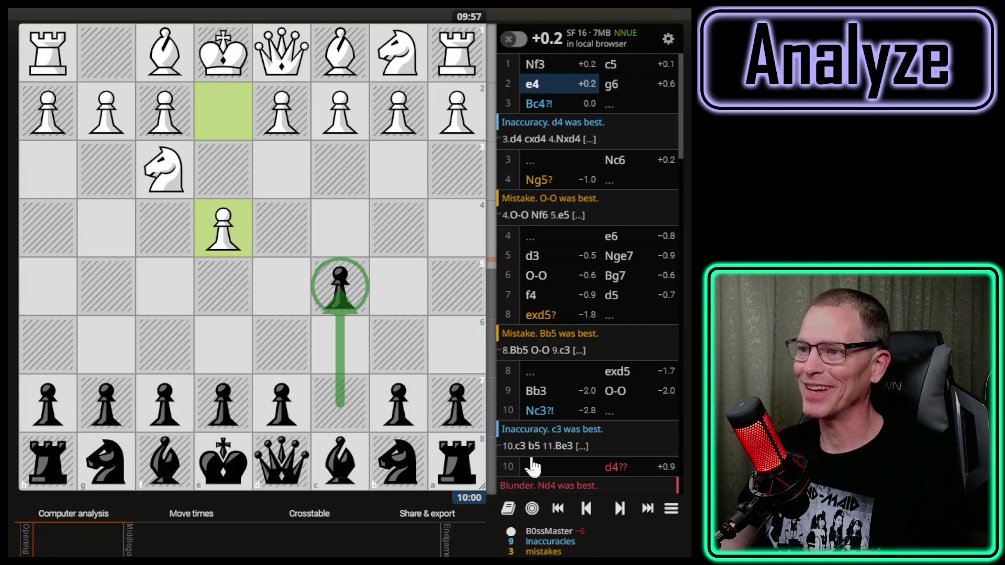
scroll(314, 510, down, 3)
Step: Jump to 10.Nc3 with analysis off; arrow d5–d4 hitting the c3 knight
click(137, 510)
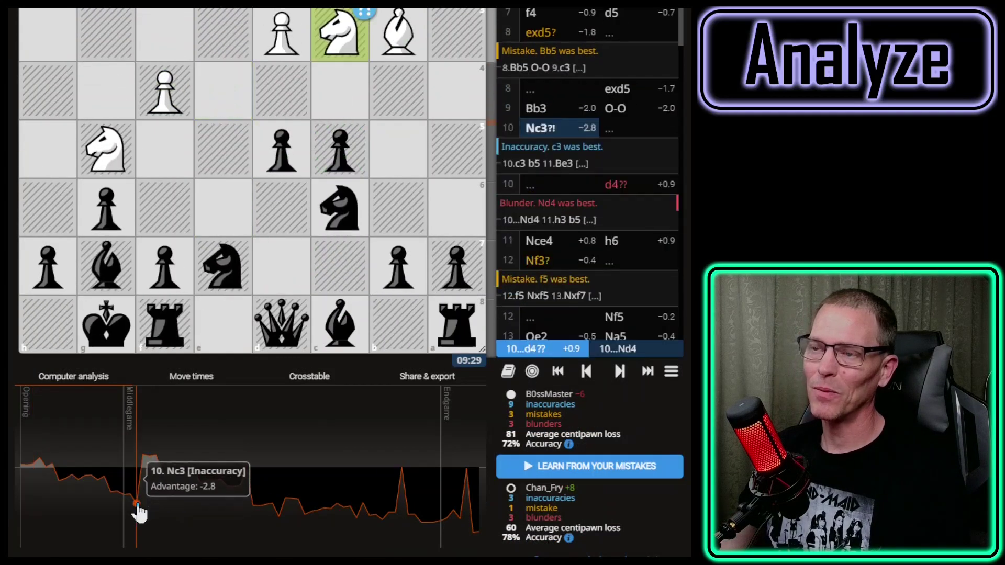
key(z)
scroll(320, 479, up, 2)
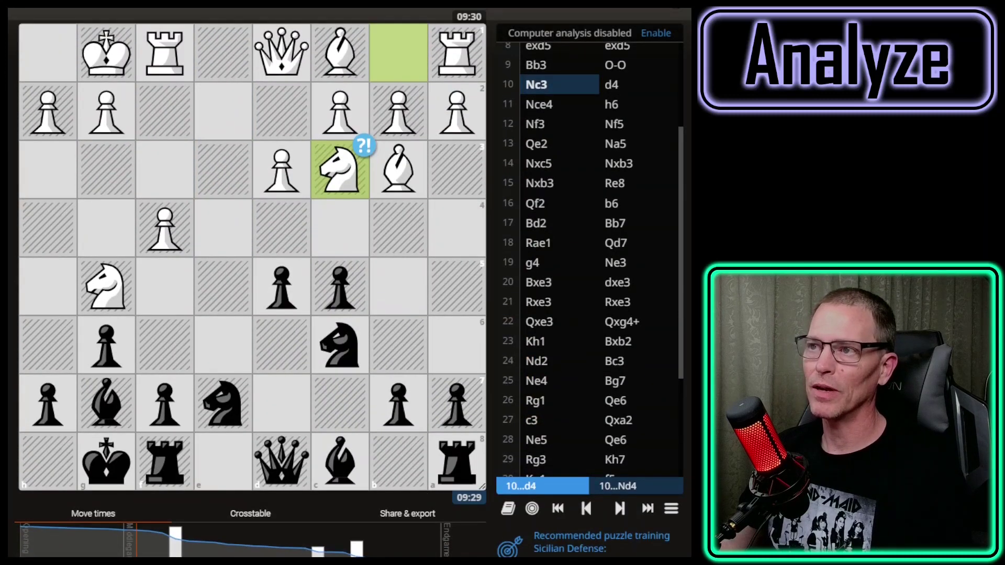
drag(282, 285, 292, 234)
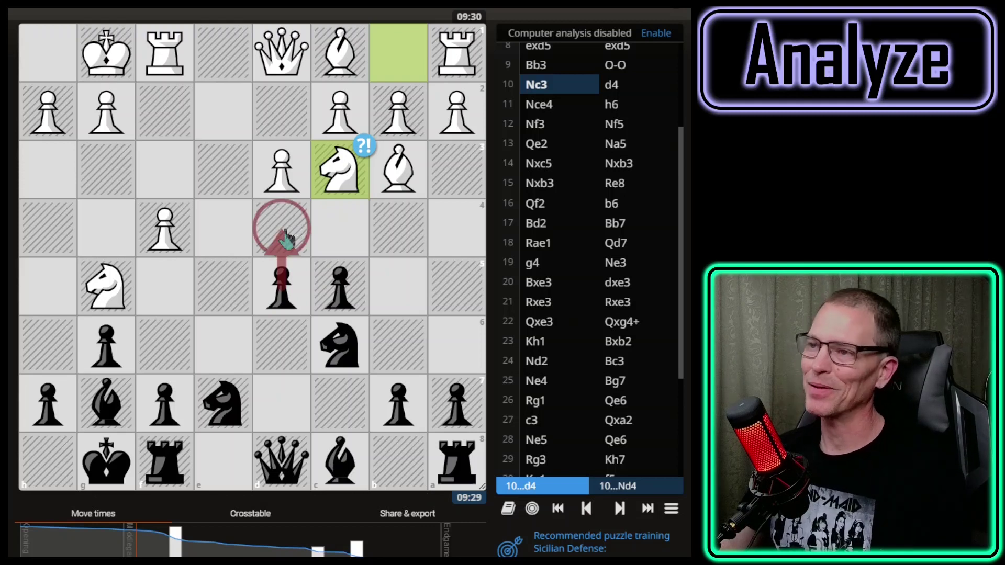
drag(283, 236, 337, 173)
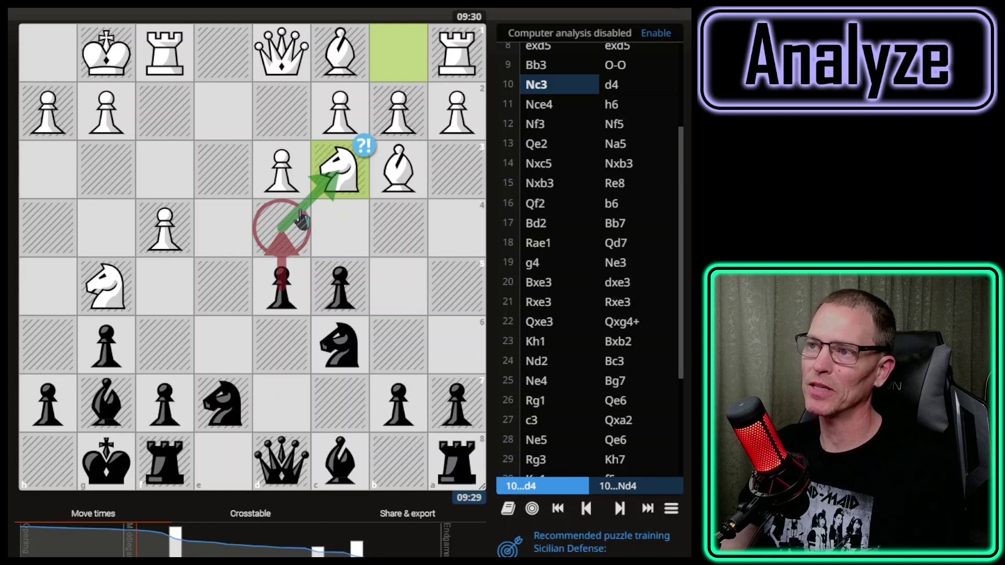
Step: Redraw d5–d4, show the b3 bishop's diagonal, mark h7–h6, and restore analysis
click(283, 286)
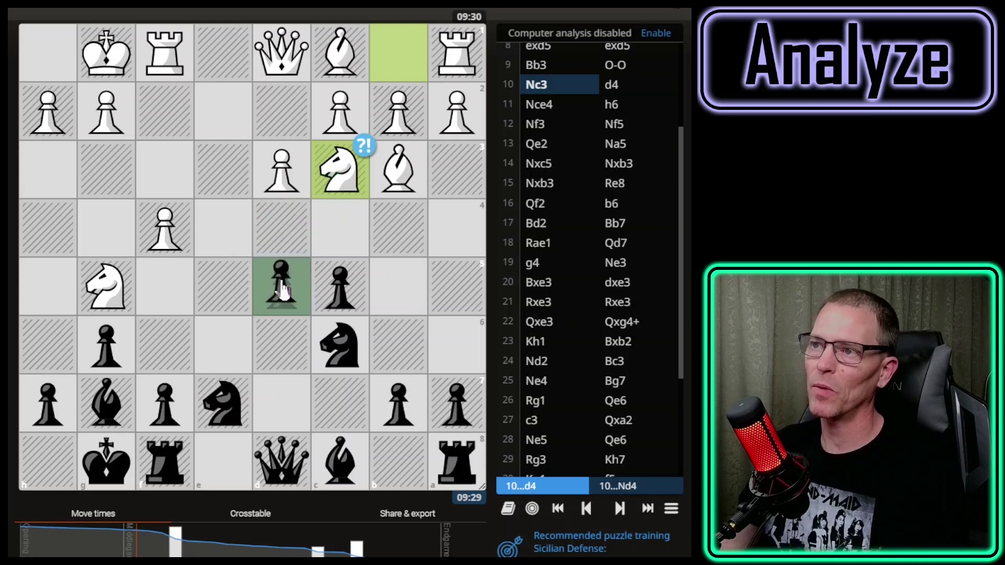
drag(282, 287, 282, 230)
drag(398, 173, 225, 343)
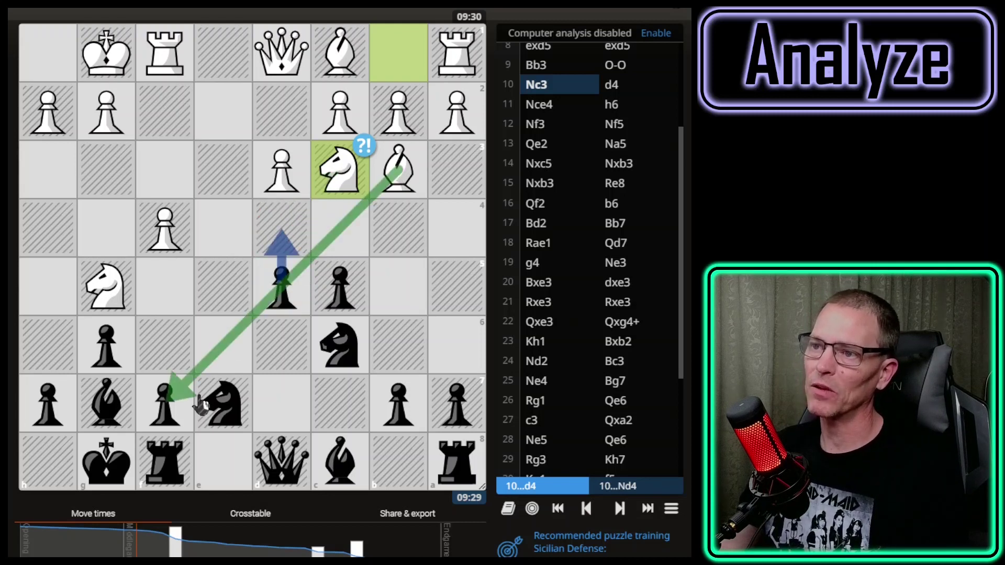
click(289, 292)
drag(47, 400, 54, 360)
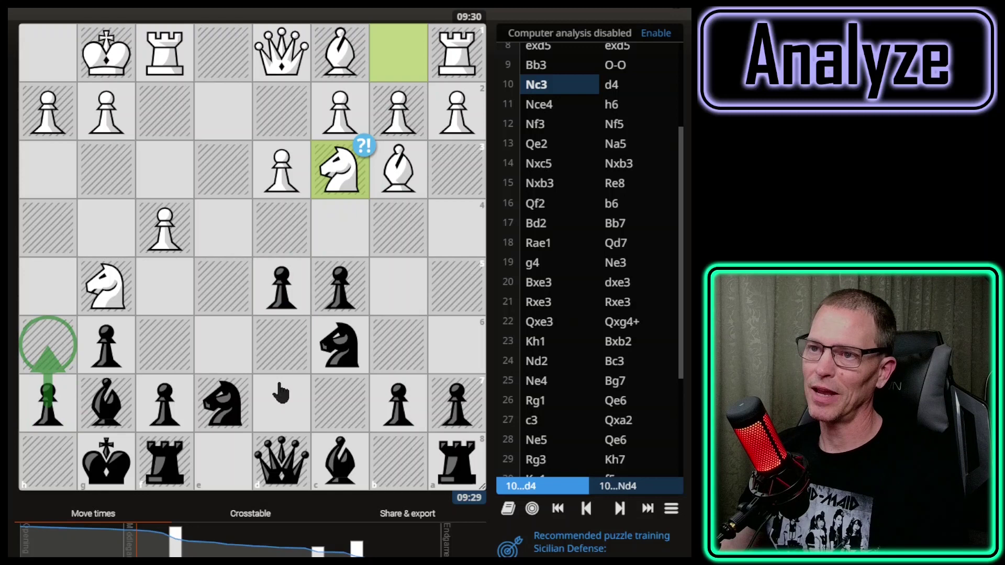
key(z)
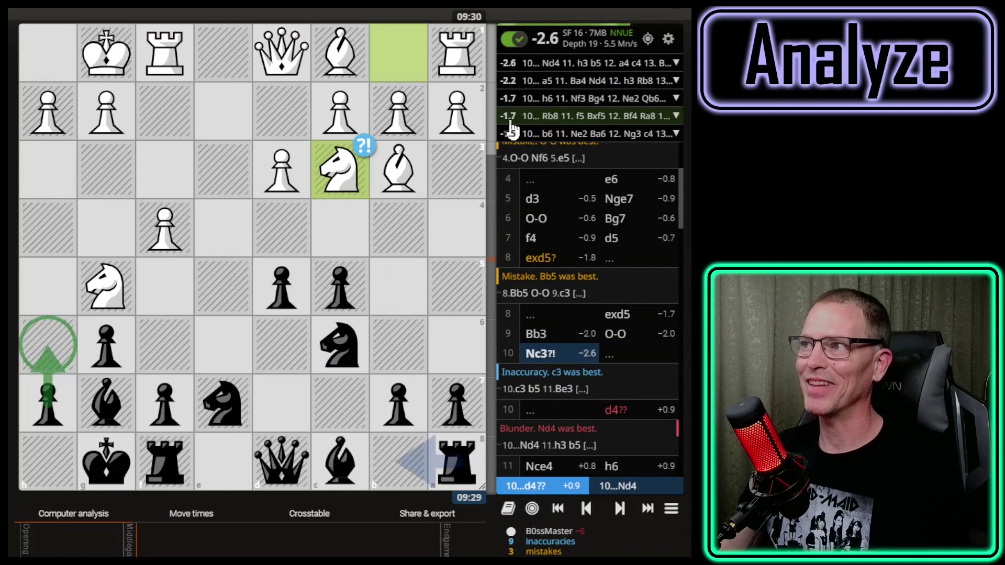
Step: Arrow the c6 knight to d4 and a bishop retreat, then play 10...Nd4 as a side line
click(223, 400)
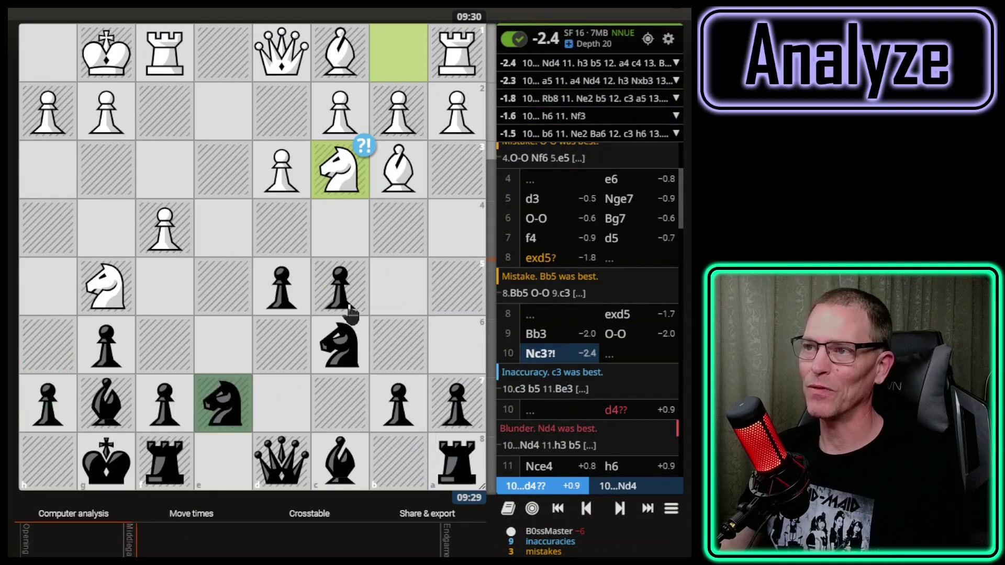
mouse_move(343, 335)
mouse_down()
mouse_move(282, 233)
mouse_move(304, 241)
mouse_up()
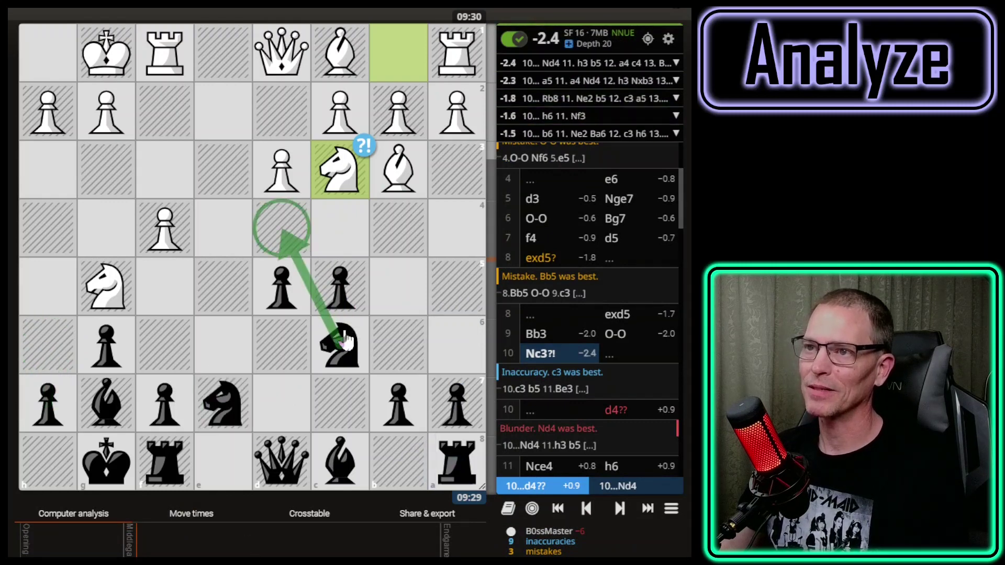
drag(398, 171, 445, 220)
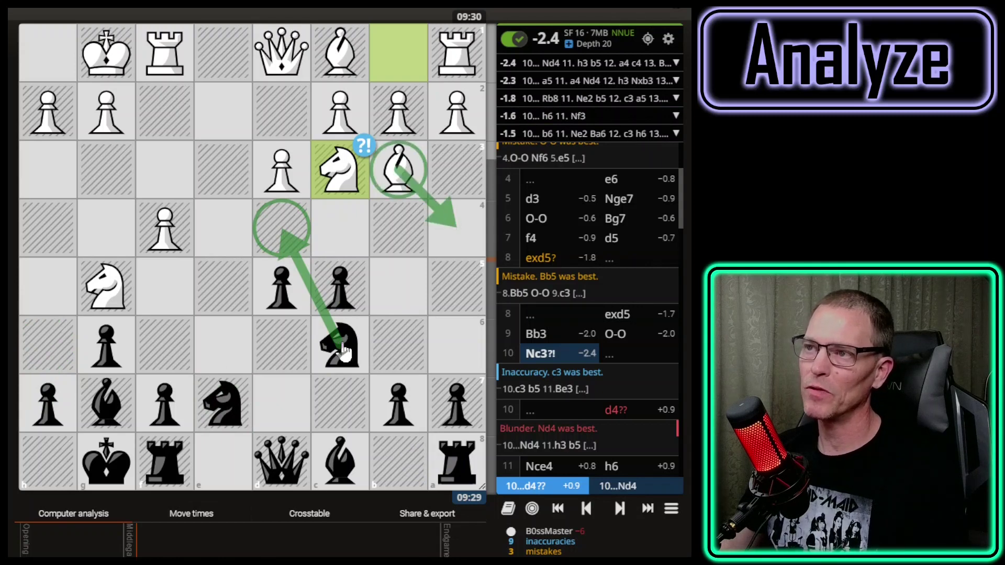
drag(343, 351, 282, 230)
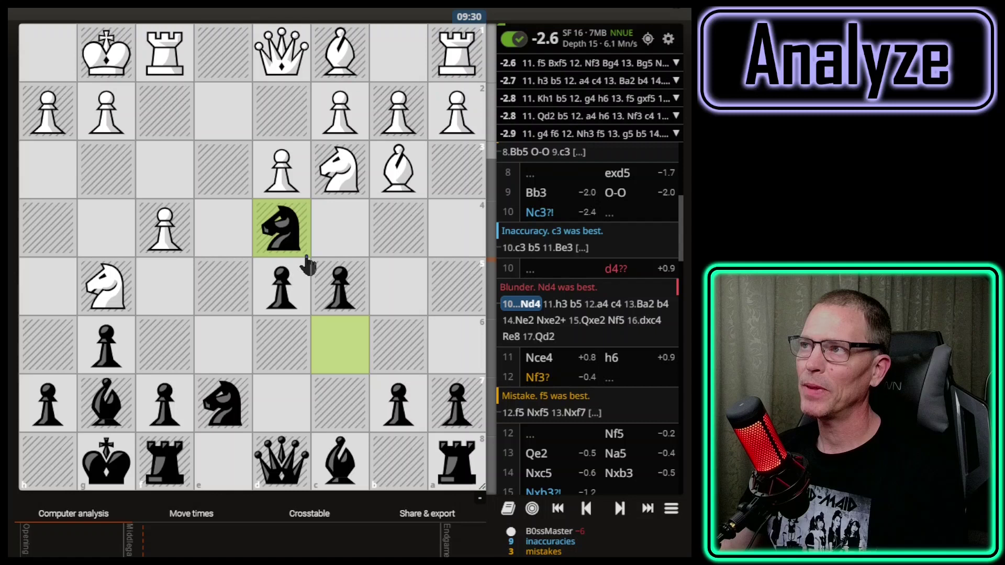
Step: Mark White's h-pawn push and f4–f5, then the knight's c6–d4 route with d4 circled
drag(47, 118, 47, 162)
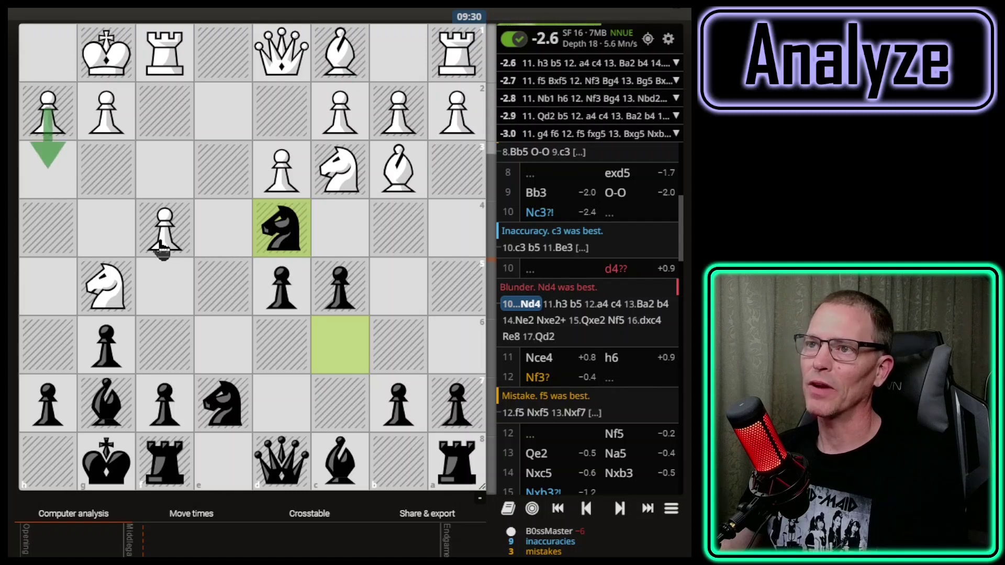
drag(162, 246, 167, 283)
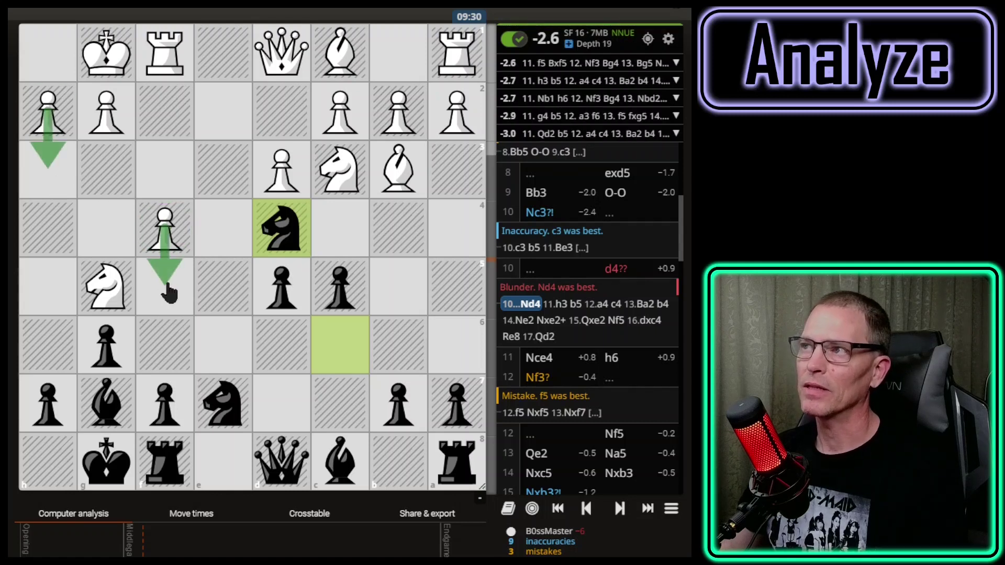
right_click(165, 277)
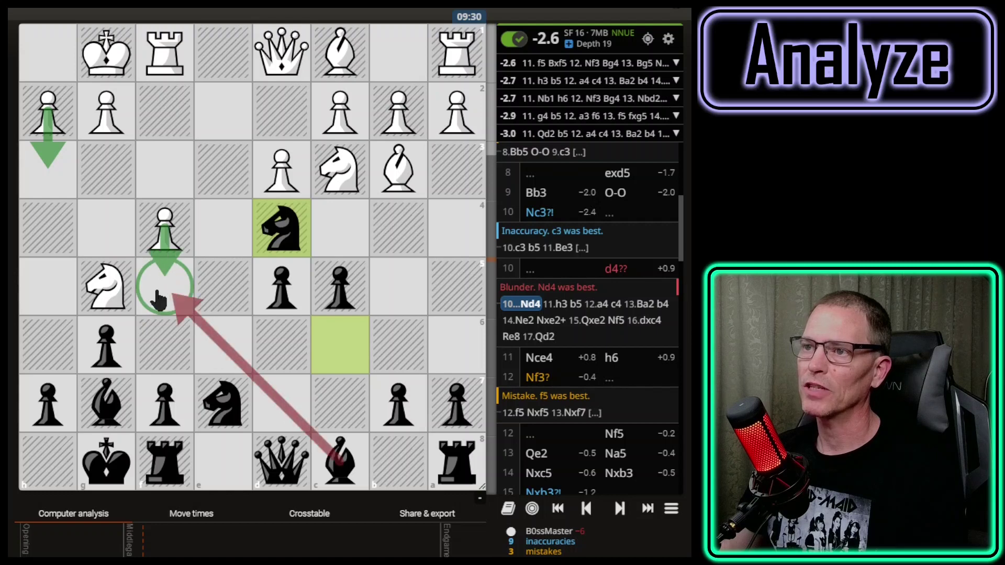
click(338, 340)
mouse_move(338, 341)
mouse_down()
mouse_move(282, 231)
mouse_move(176, 283)
mouse_up()
right_click(281, 228)
Step: Return to the main line and step through 10...d4, 11.Nce4, 11...h6 to 12.Nf3
key(Left)
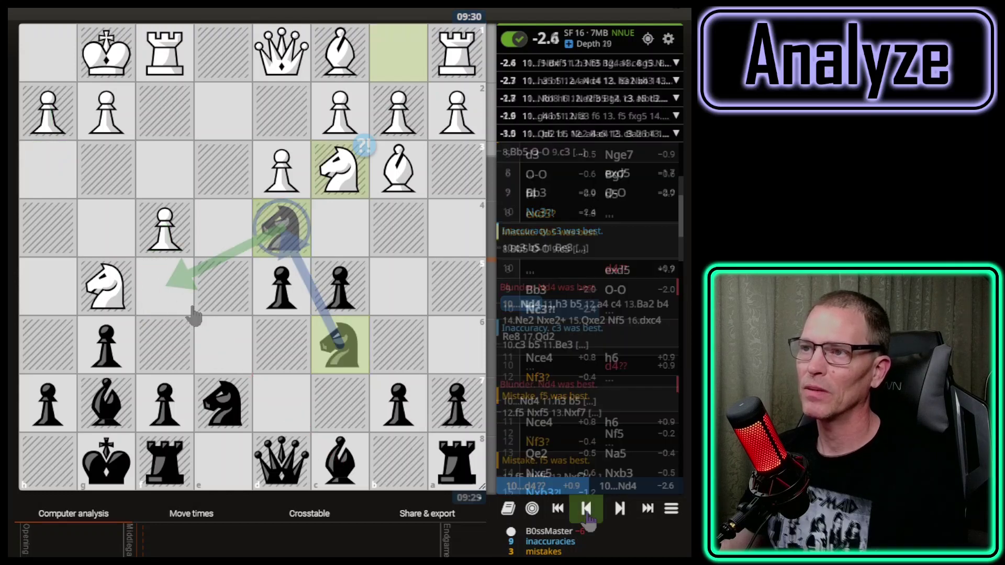
click(587, 508)
click(619, 508)
click(627, 515)
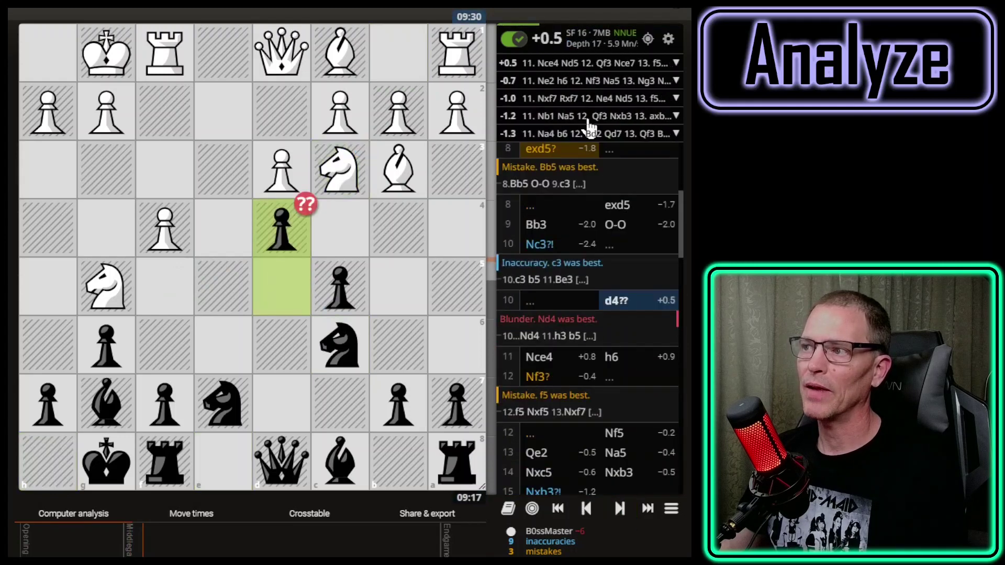
click(619, 510)
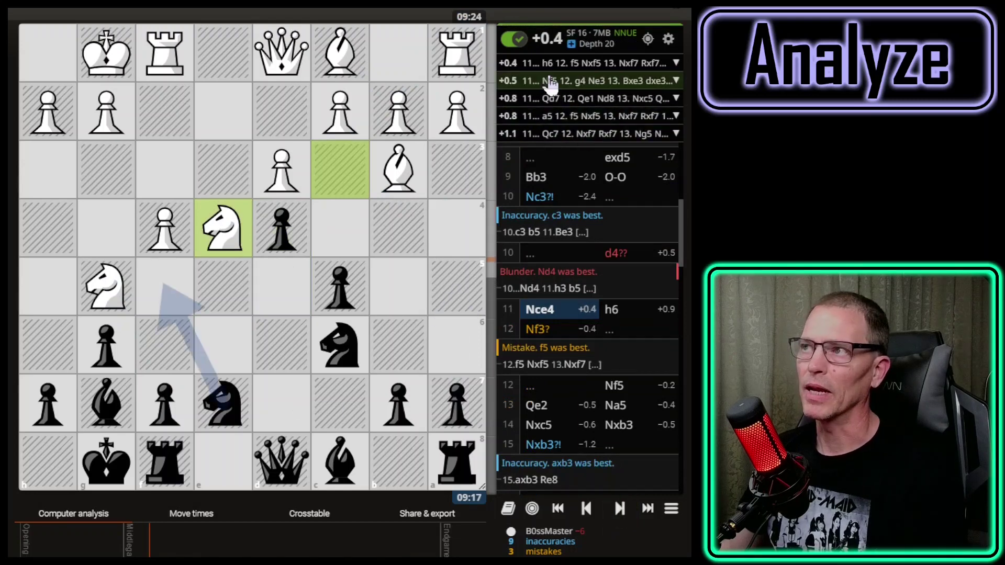
click(619, 510)
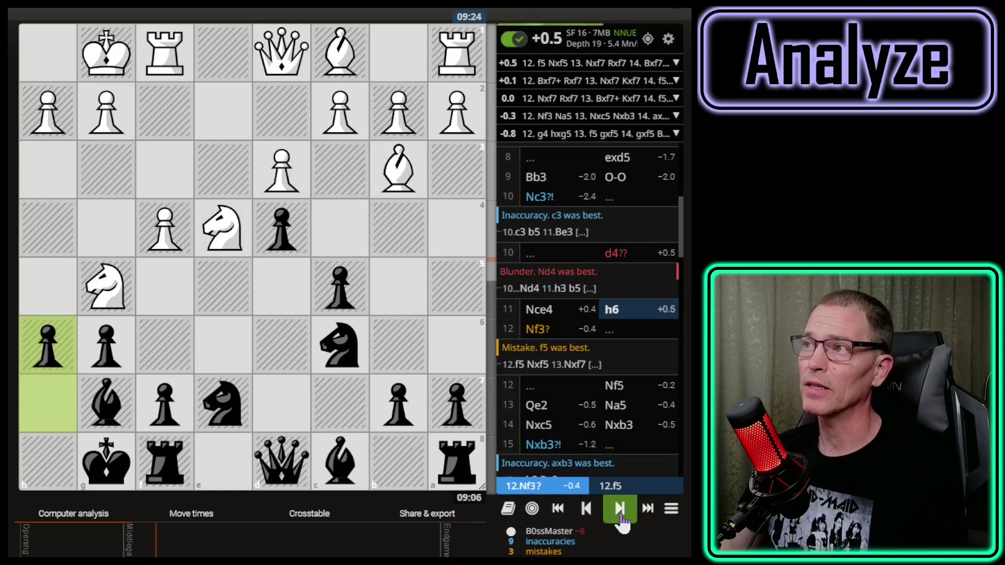
click(621, 510)
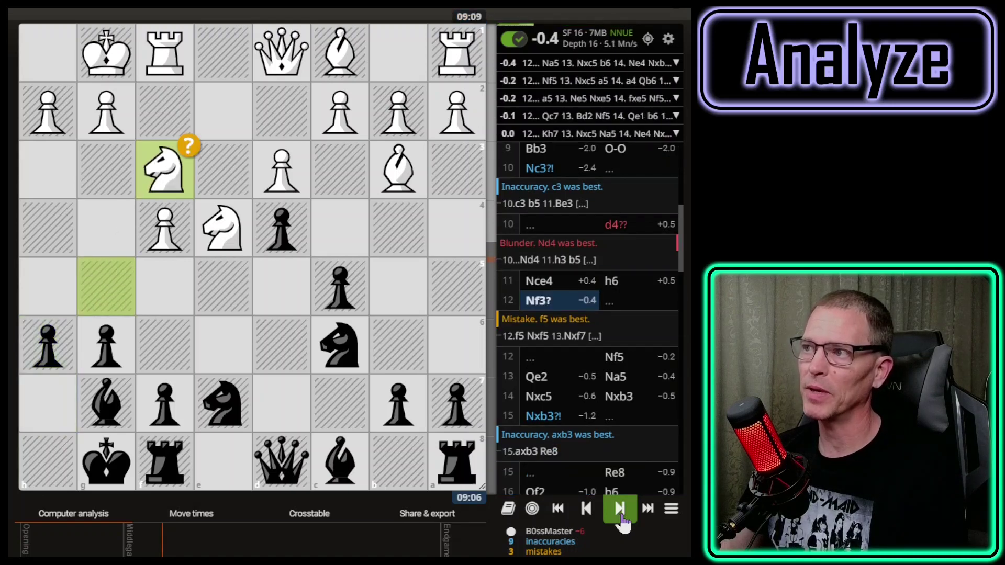
scroll(354, 511, down, 3)
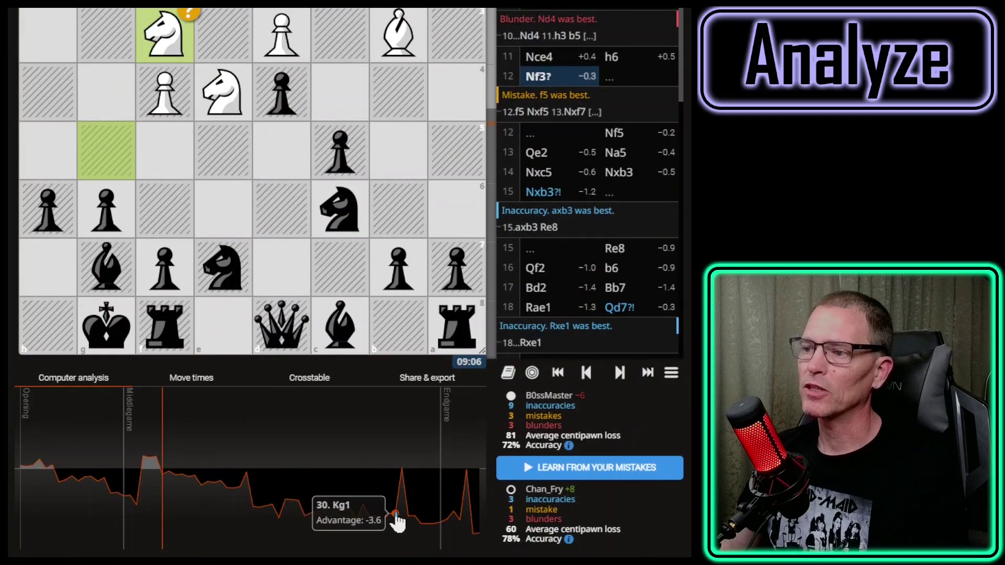
Step: Jump to 30.Kg1 with analysis off and mark f7–f5 with f5 circled
click(398, 521)
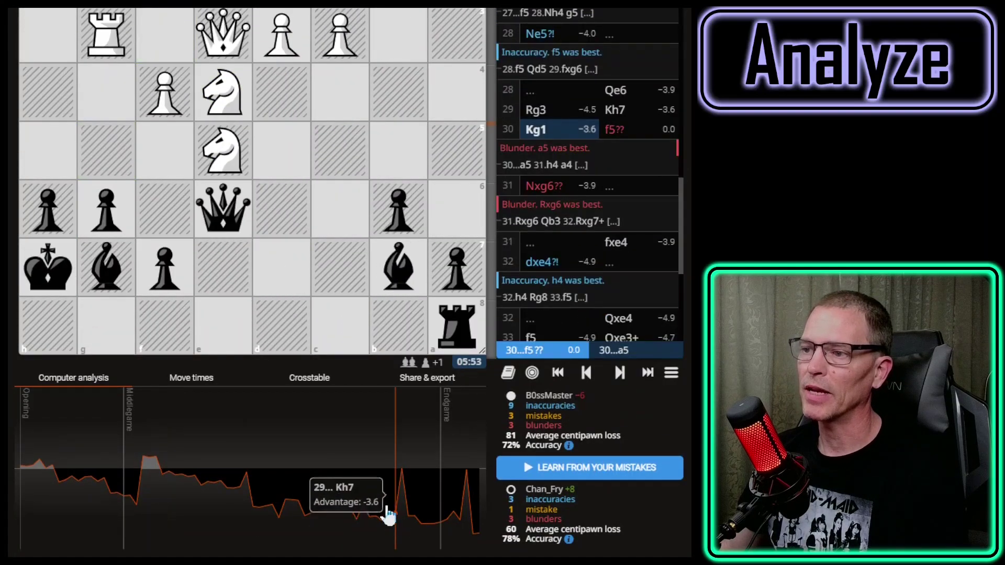
scroll(390, 519, up, 3)
key(z)
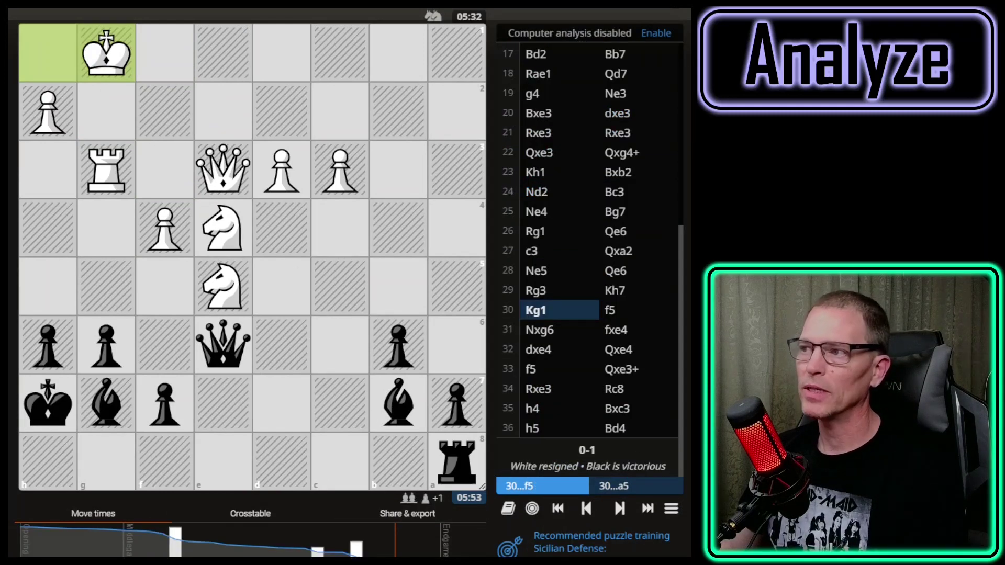
drag(167, 398, 163, 283)
right_click(165, 285)
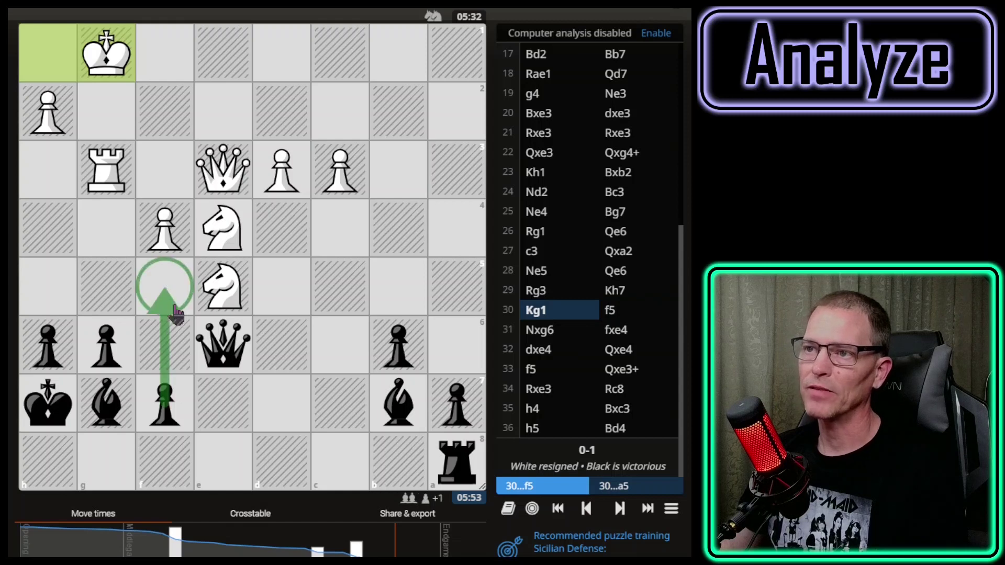
Step: Show the pressure on g6: f7 recapture, the e5 knight and g3 rook attacking it
click(166, 401)
drag(165, 401, 106, 345)
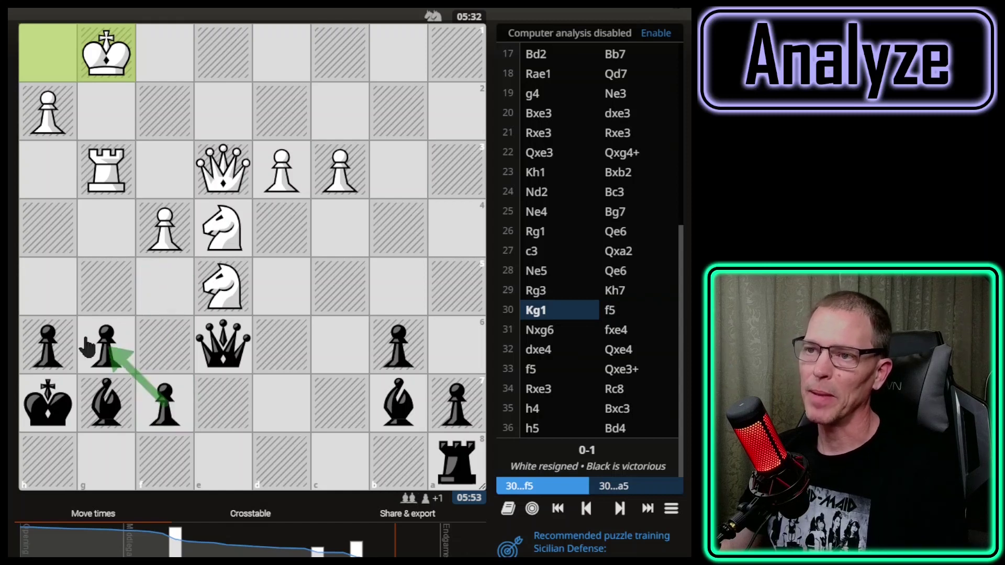
shift+right_click(155, 406)
shift+right_click(107, 346)
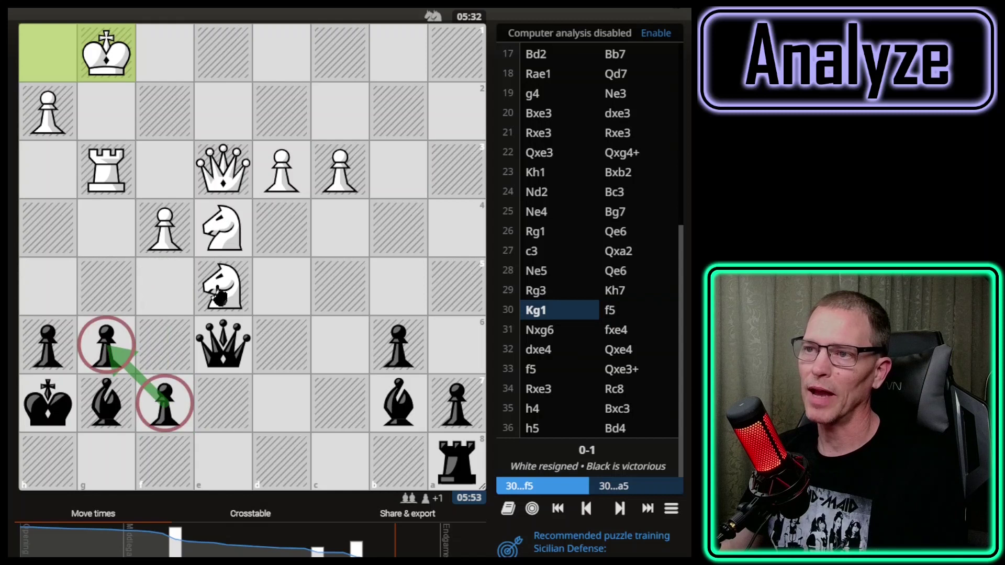
drag(220, 293, 107, 343)
drag(107, 175, 107, 341)
right_click(107, 342)
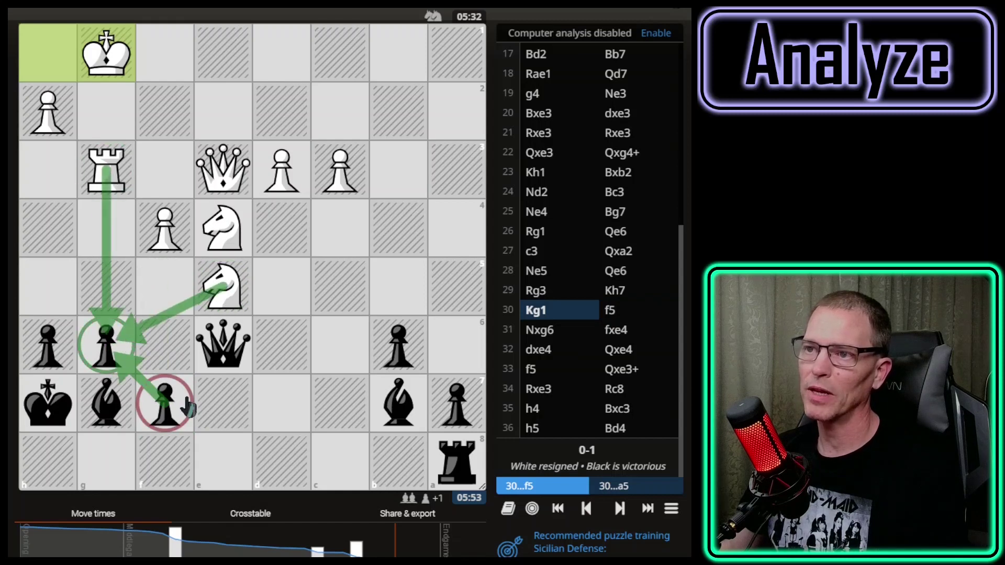
Step: Show the b7 bishop eyeing the e4 knight and the g7 bishop aiming at e5
click(188, 406)
drag(398, 403, 230, 234)
alt+right_click(233, 235)
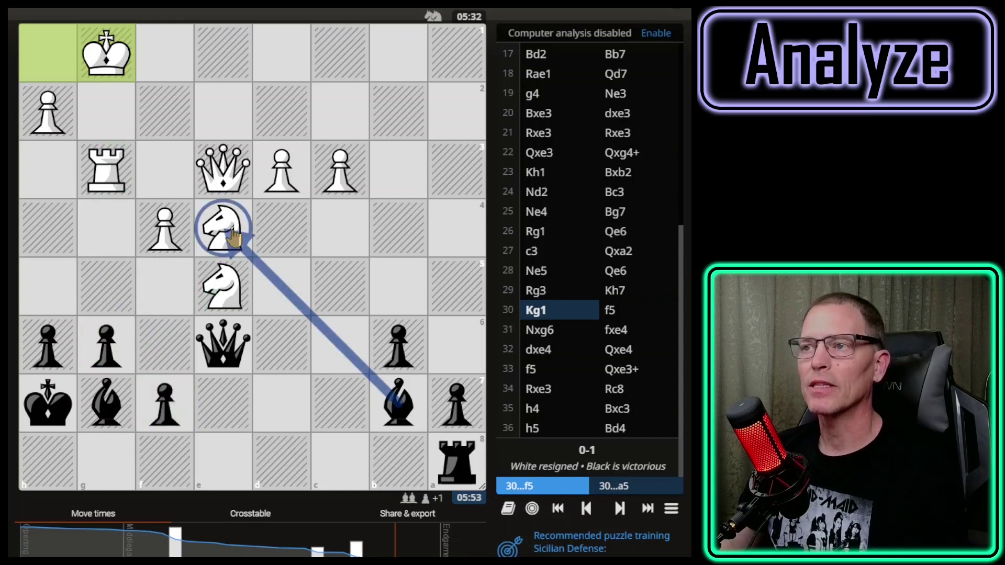
click(106, 404)
drag(106, 404, 220, 288)
shift+right_click(214, 291)
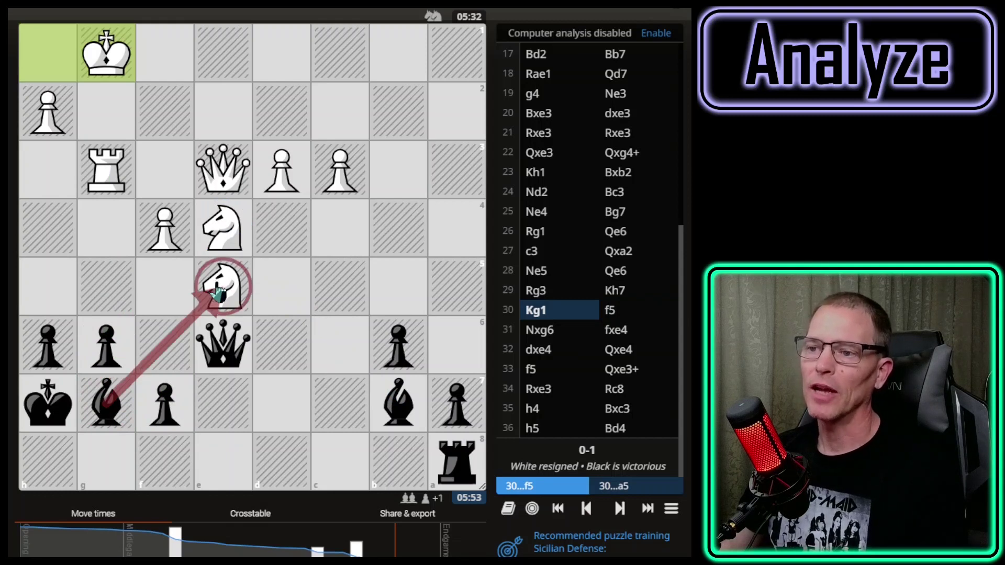
Step: Show f4 defending e5, the e6 queen also hitting e5, and Ne4–g5
drag(165, 231, 220, 288)
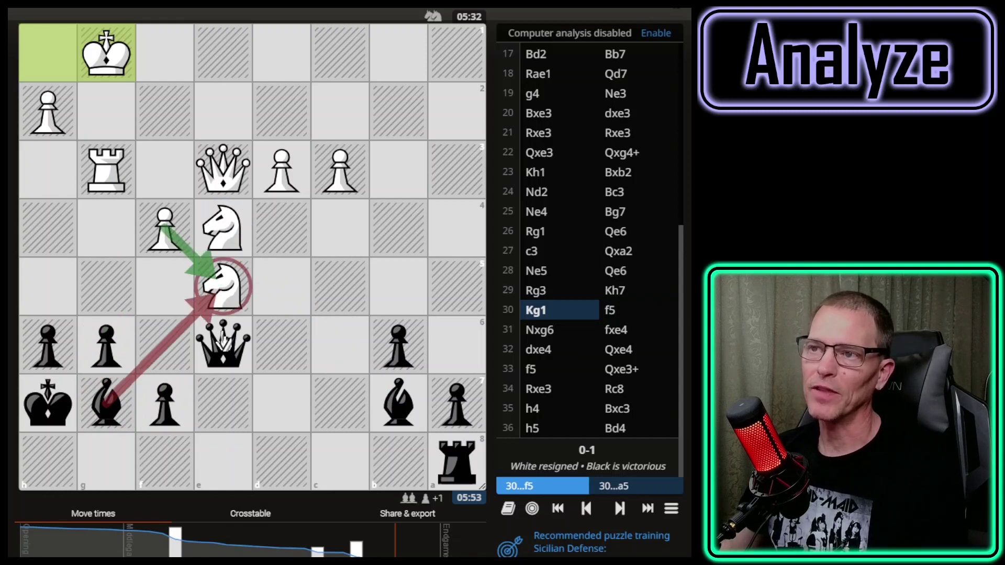
drag(222, 345, 224, 293)
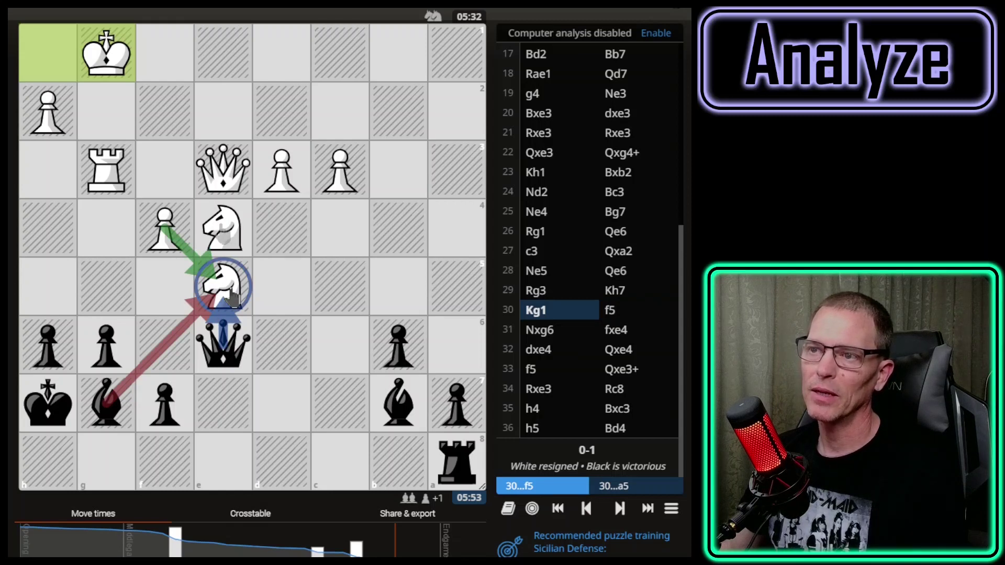
drag(223, 228, 108, 291)
right_click(111, 303)
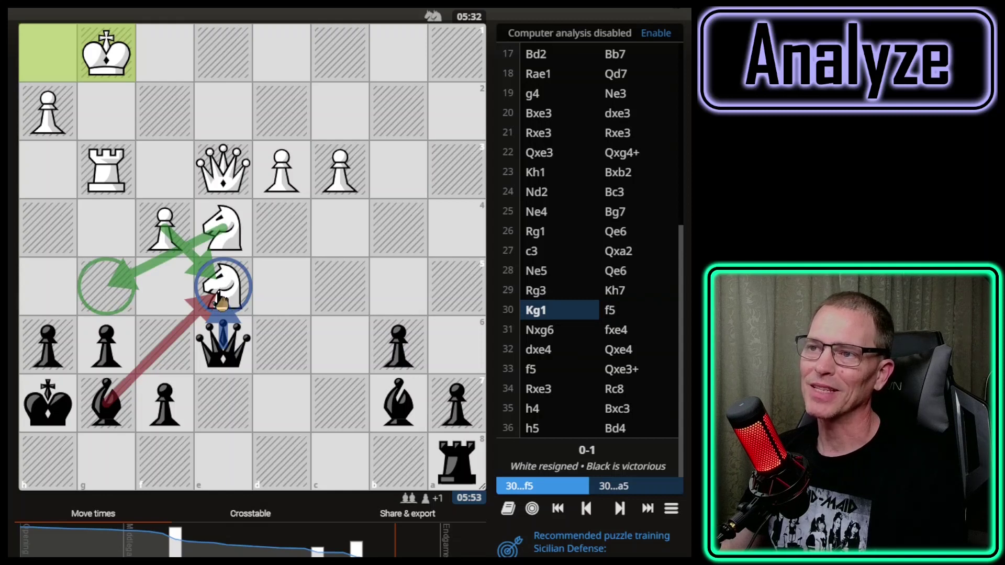
Step: Mark f7–f5, then the queen reaching f5 with the f4 pawn circled
click(224, 338)
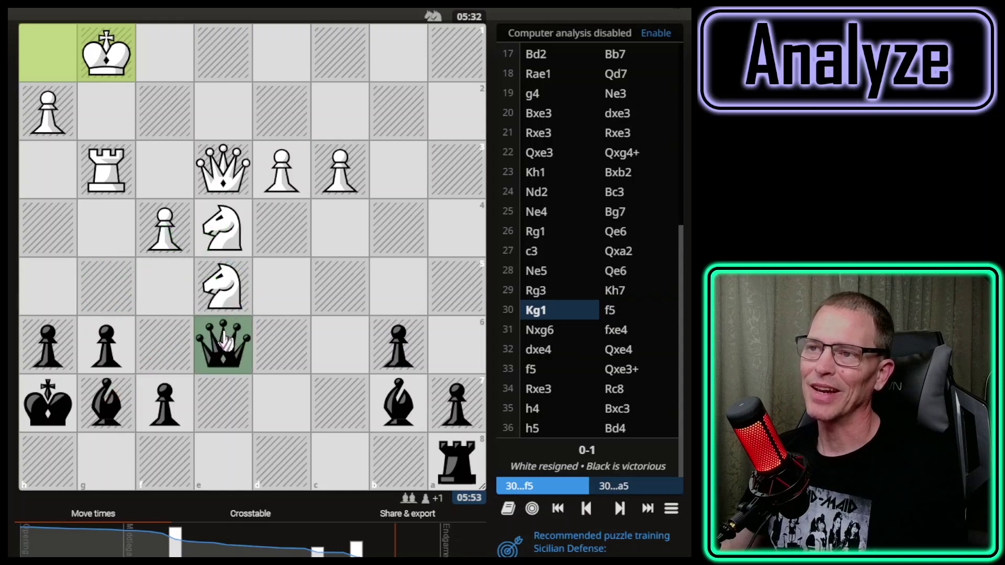
click(187, 336)
drag(170, 398, 168, 288)
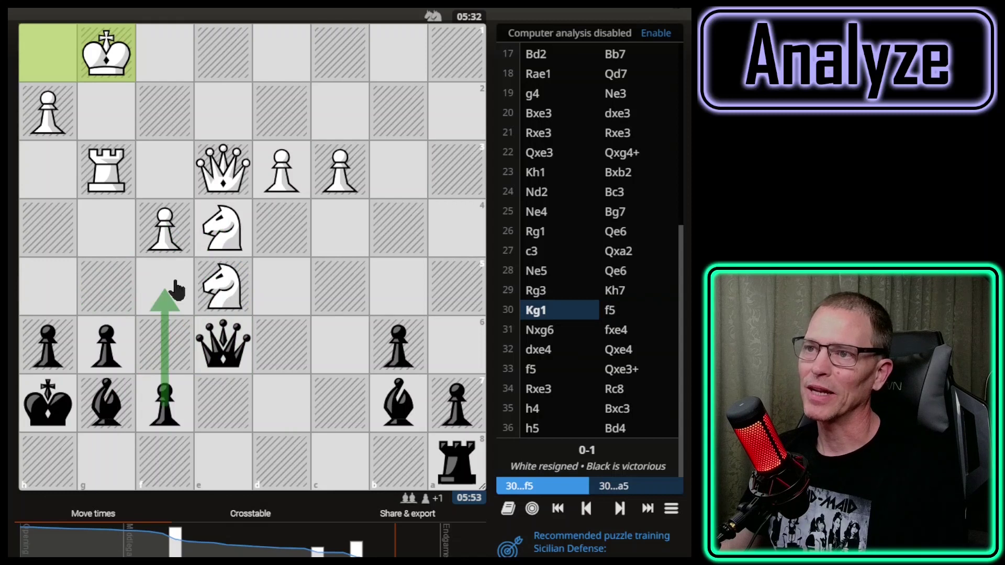
right_click(177, 290)
click(231, 347)
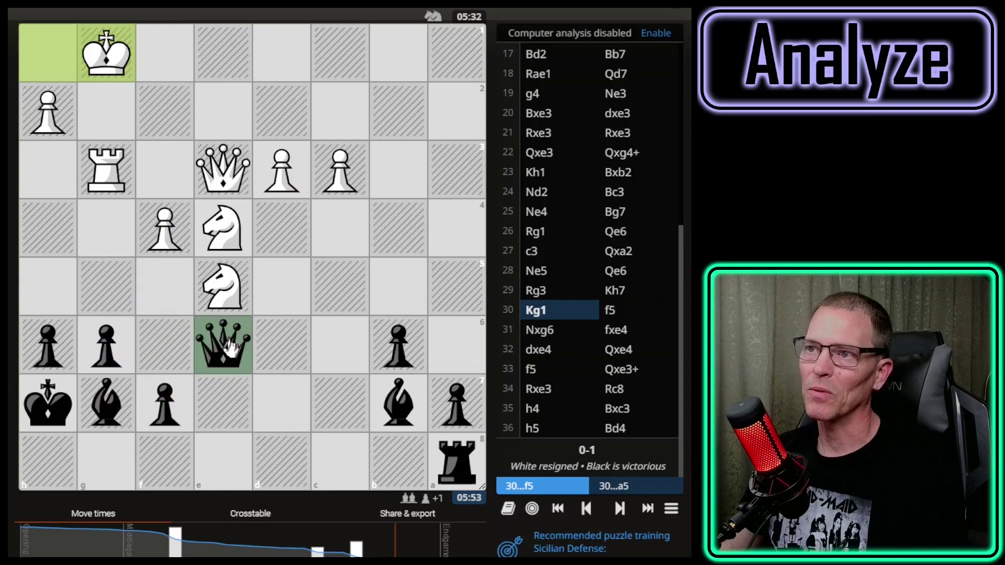
drag(226, 346, 170, 288)
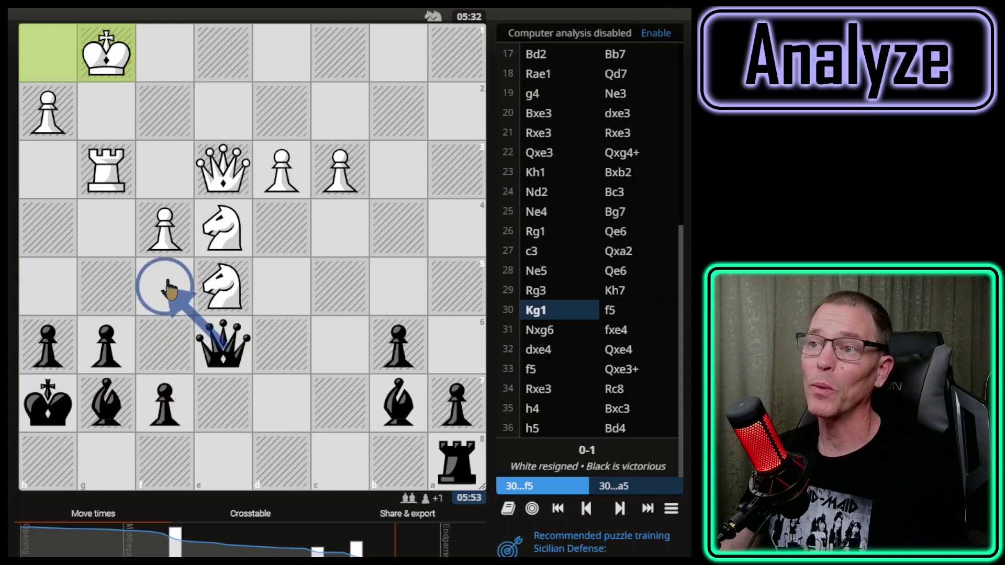
right_click(167, 232)
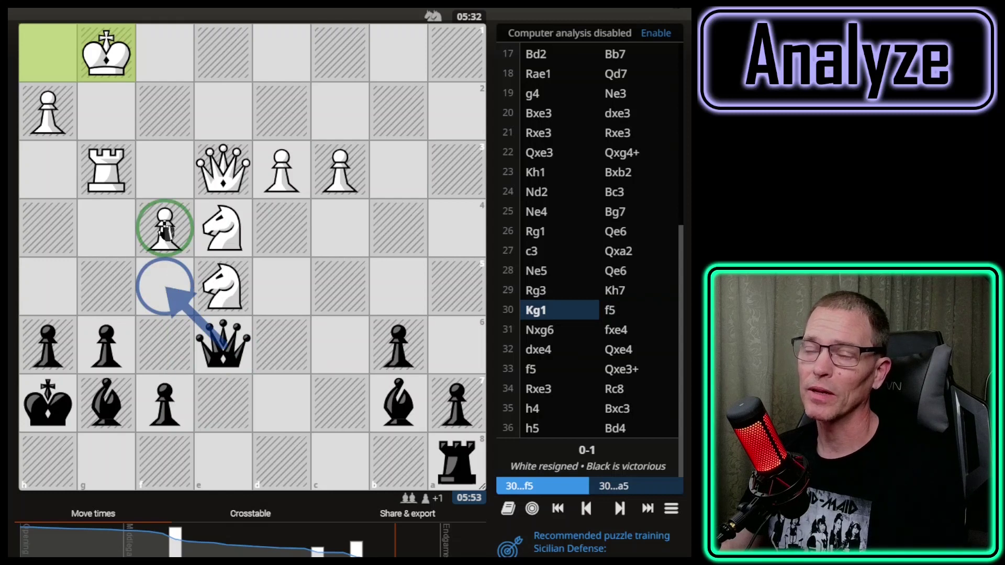
Step: Show Ne4–d6, then leave only a blue arrow from the b7 bishop to e4
drag(223, 228, 288, 353)
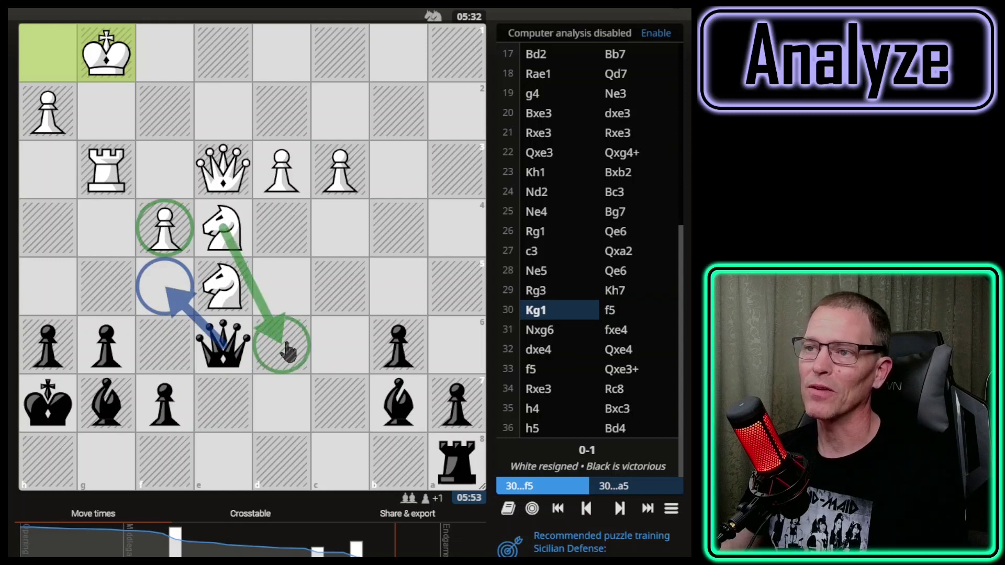
click(389, 406)
drag(389, 406, 224, 228)
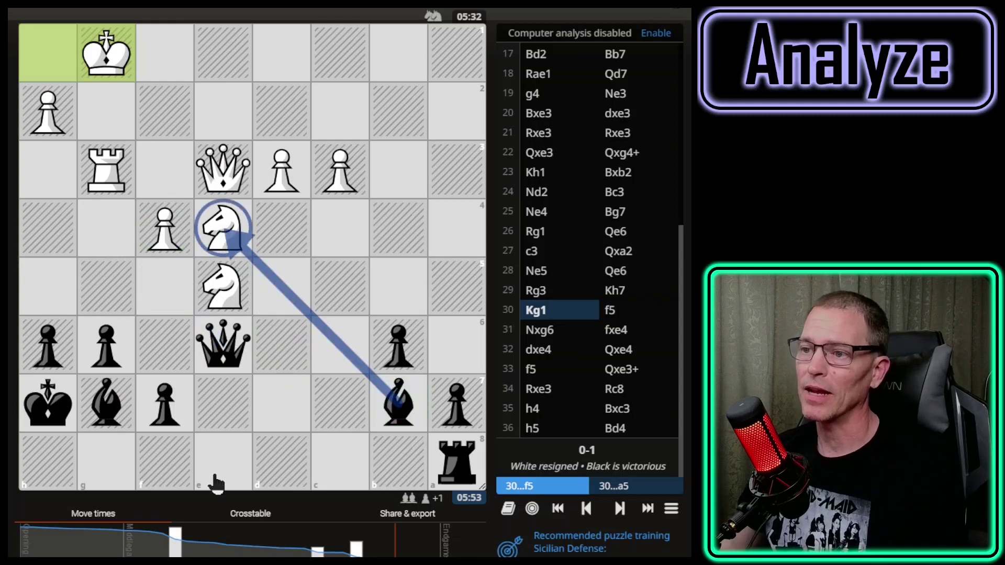
Step: Enable analysis and sketch the engine line: a7–a5, rook toward e8, king to g8
key(z)
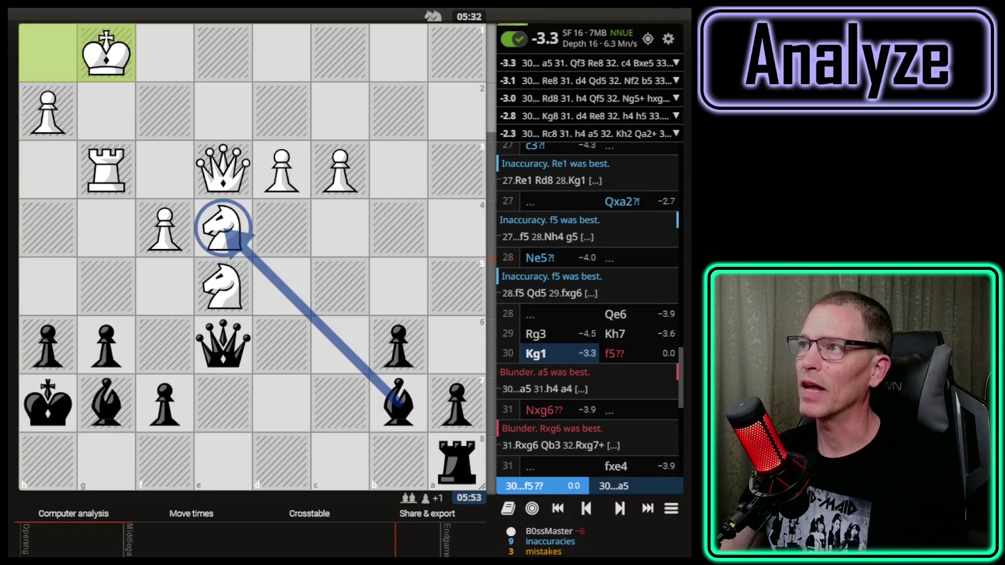
drag(427, 395, 459, 280)
right_click(457, 287)
drag(457, 461, 217, 477)
right_click(215, 477)
drag(47, 403, 114, 476)
right_click(114, 477)
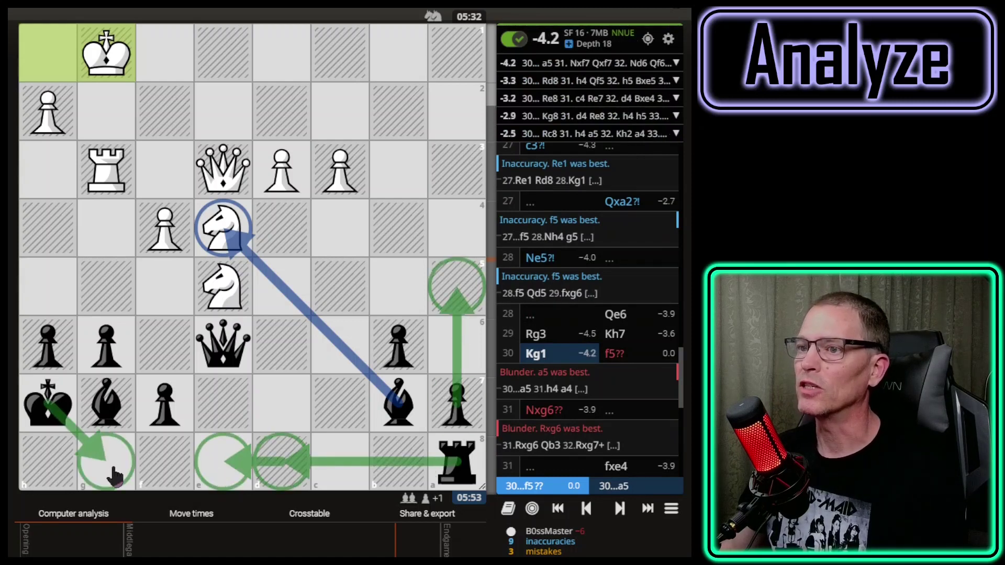
right_click(343, 469)
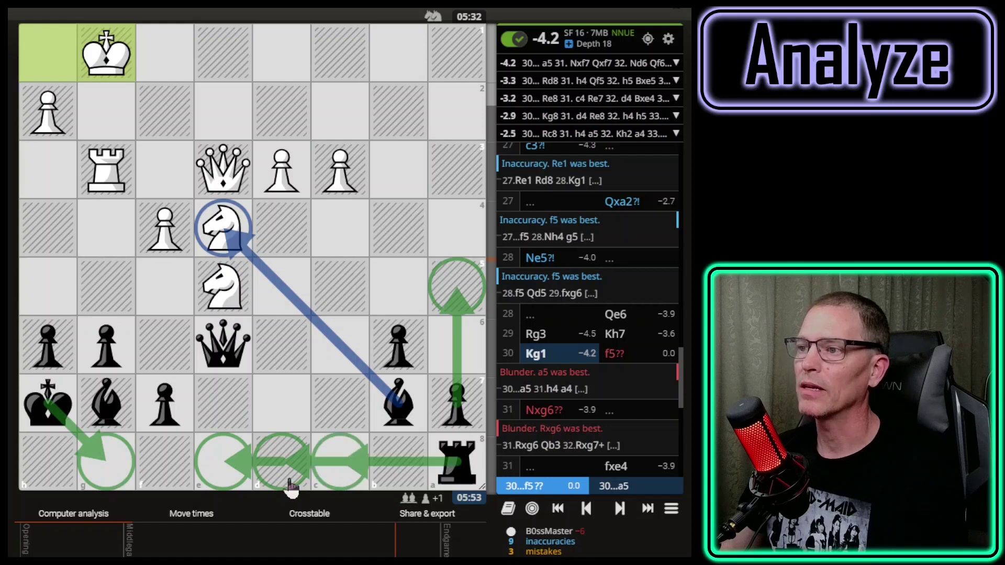
Step: Circle the b7 bishop, e6 queen, f7, g7 bishop, g6 and h6 in red
click(400, 388)
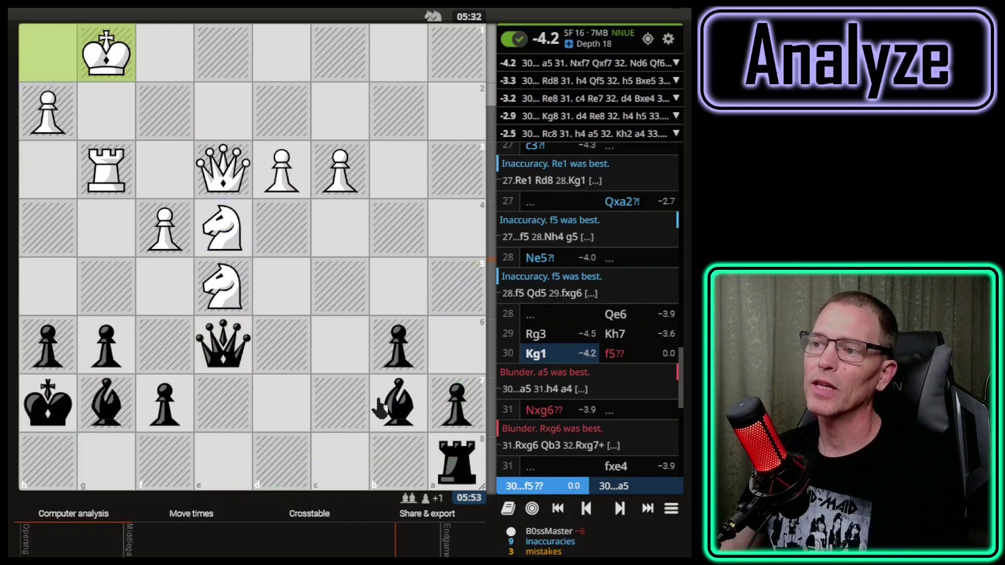
shift+right_click(398, 400)
shift+right_click(207, 340)
shift+right_click(163, 402)
shift+right_click(106, 400)
shift+right_click(106, 342)
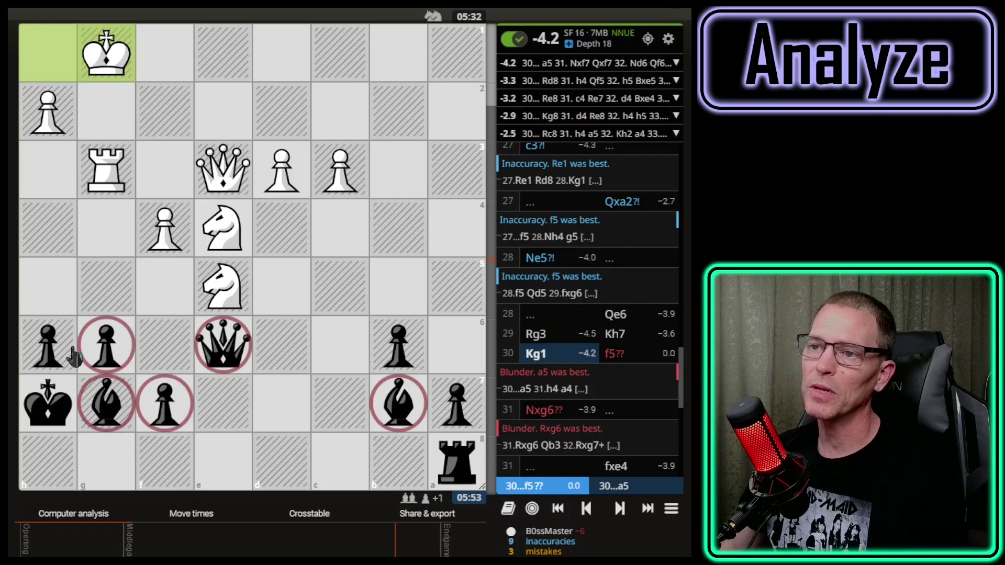
shift+right_click(48, 343)
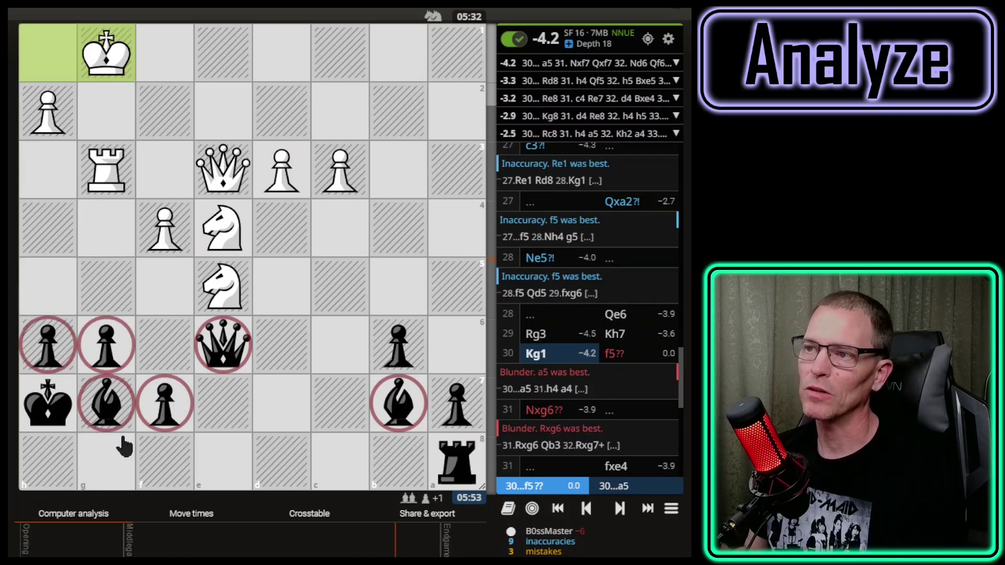
Step: Arrow Qe6 guarding b6, a7–a5, Kh7–g8 and Ra8–c8, circling d8/e8, then clear
drag(223, 343, 398, 343)
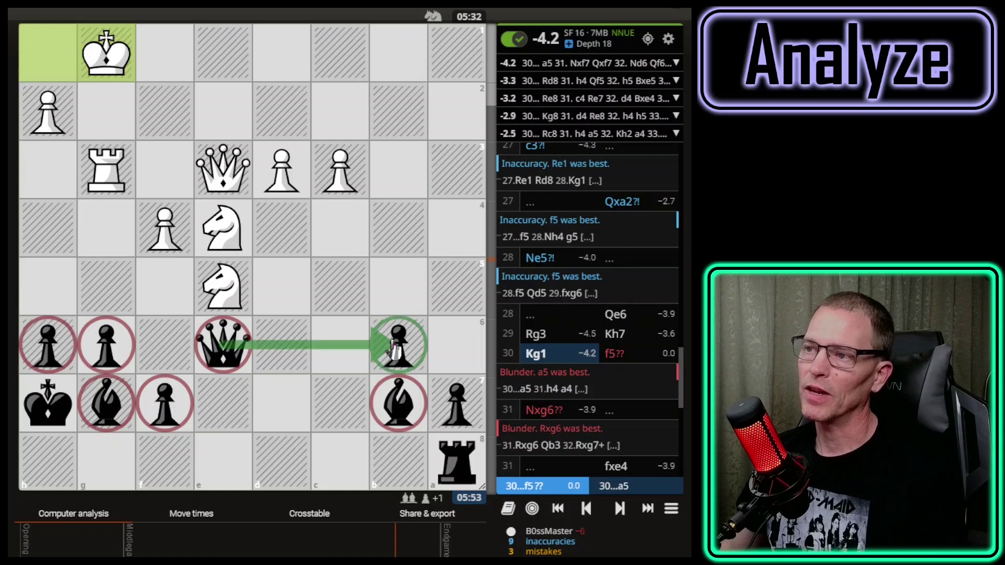
drag(457, 403, 455, 296)
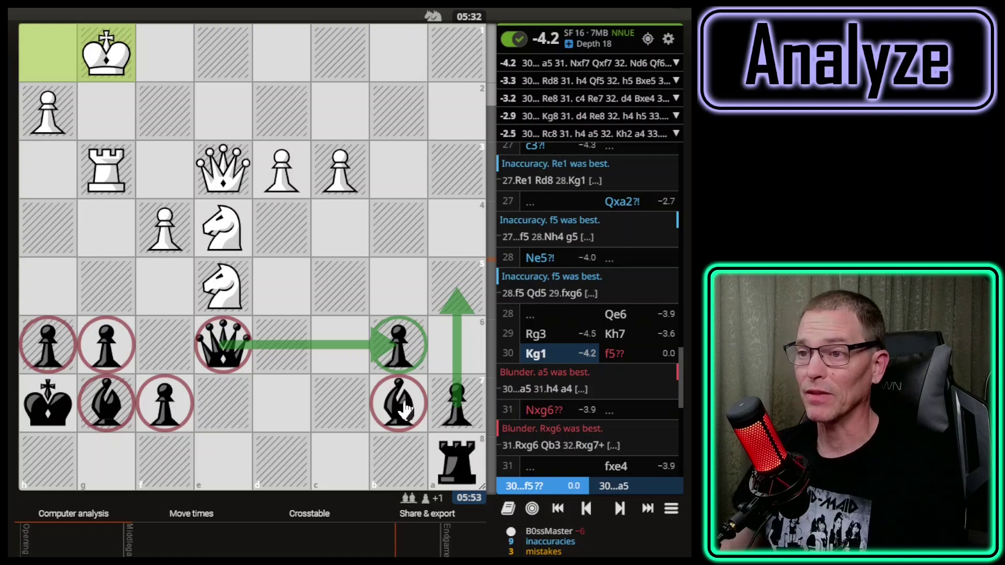
drag(48, 406, 104, 460)
right_click(105, 461)
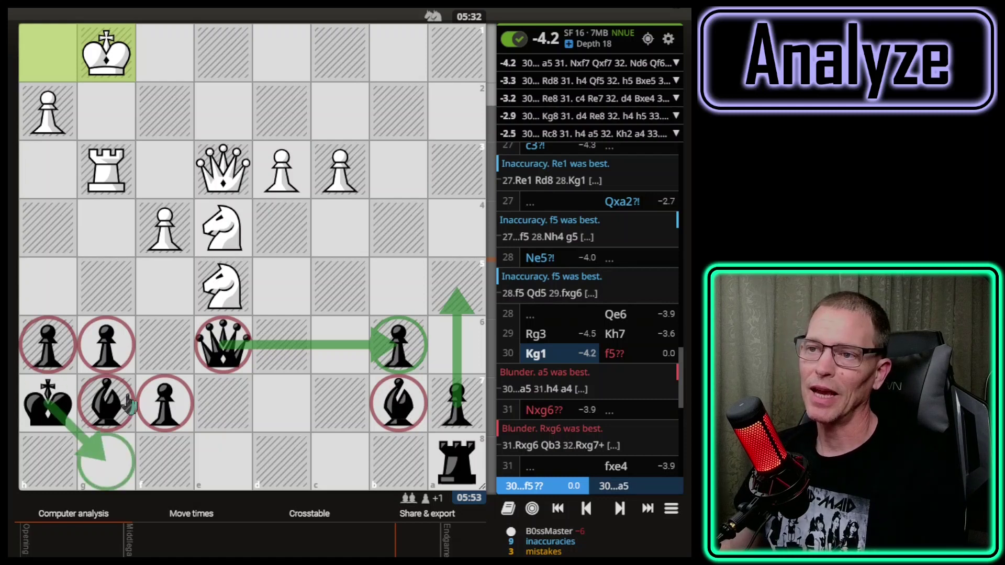
drag(457, 461, 350, 464)
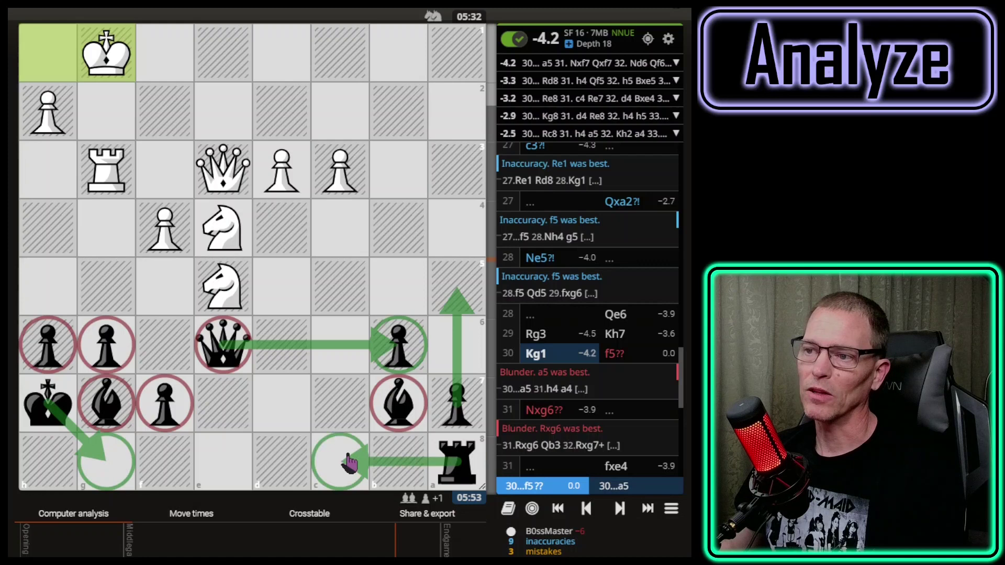
right_click(282, 462)
right_click(215, 471)
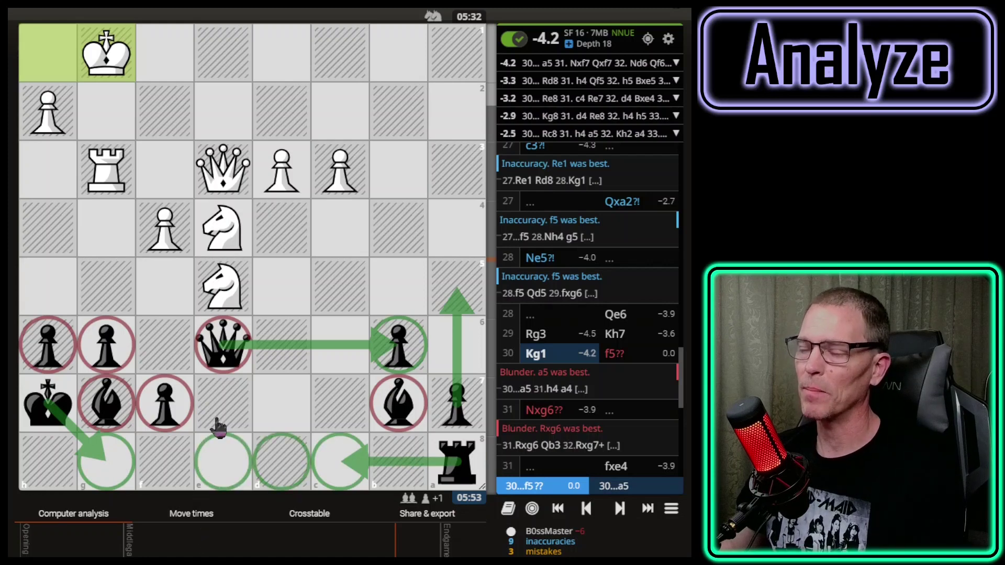
click(227, 343)
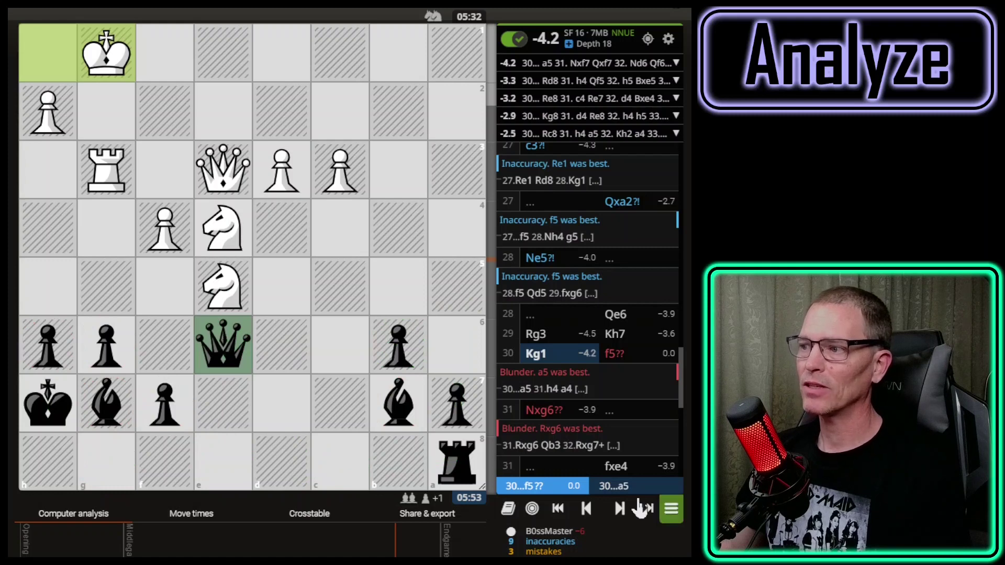
Step: Step to 30...f5 and arrow the g3 rook to g6, circling g6
click(619, 509)
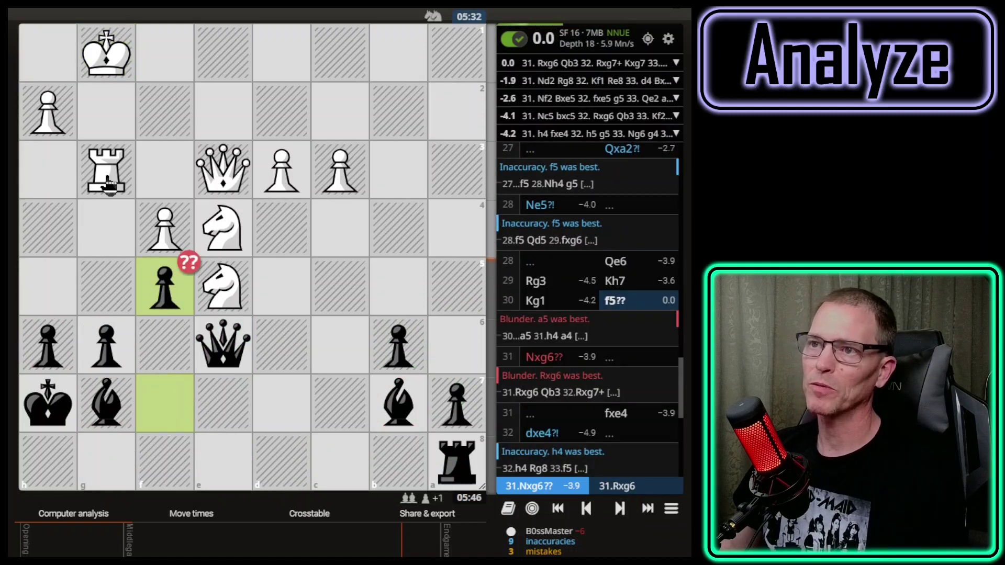
drag(107, 180, 115, 348)
right_click(111, 347)
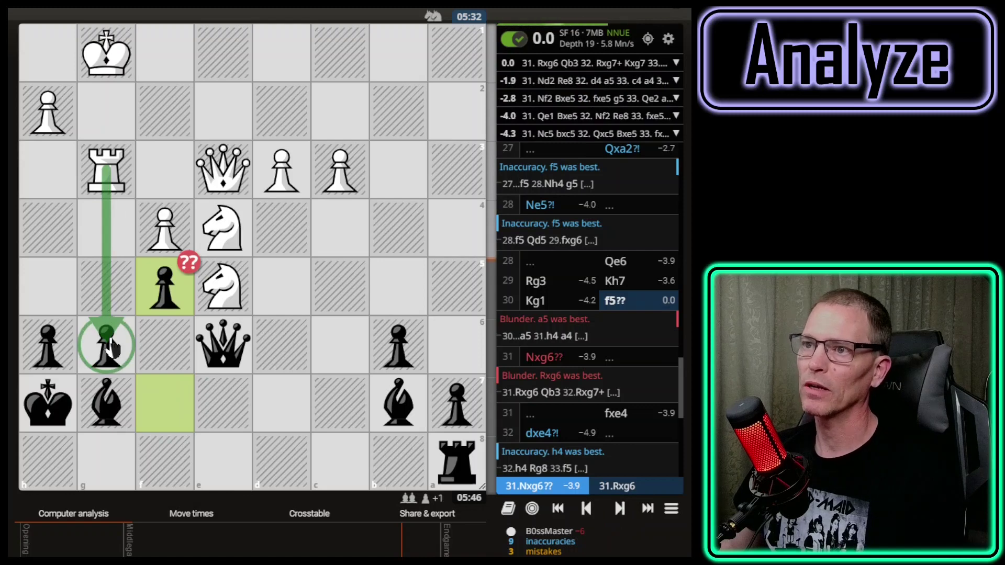
Step: Play 31.Nxg6 through 34.Rxe3 and circle the white knight on g6
click(620, 509)
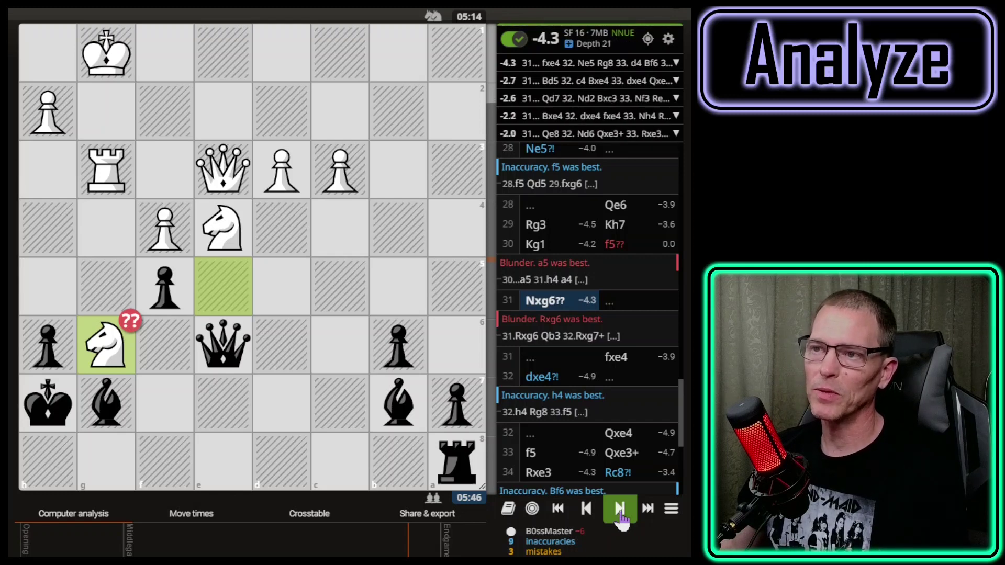
click(622, 517)
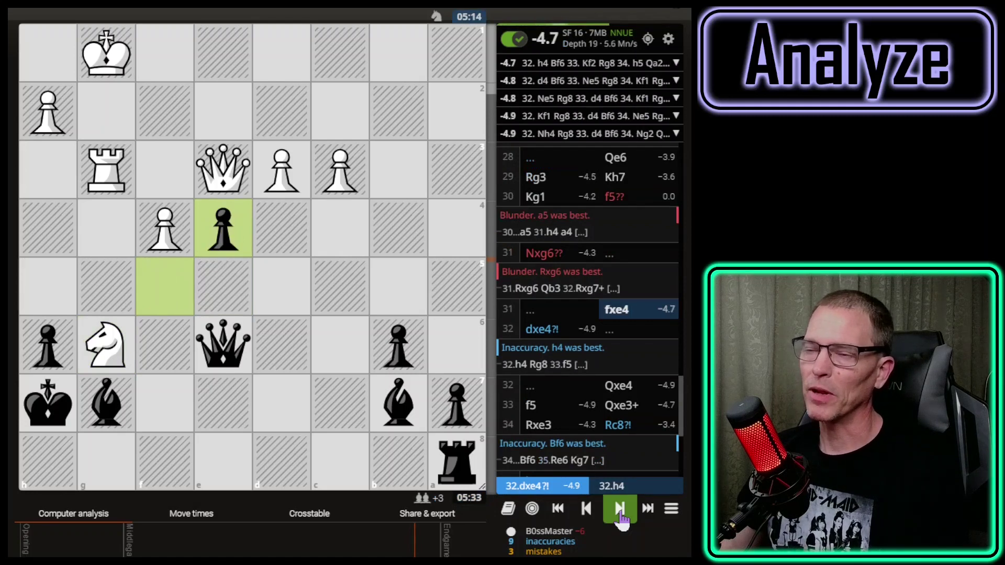
click(619, 509)
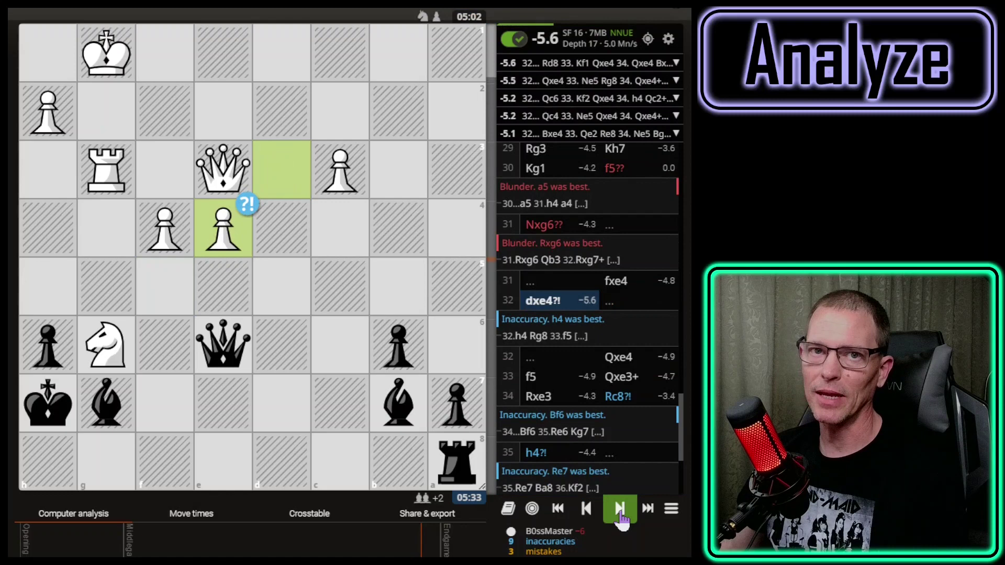
click(620, 510)
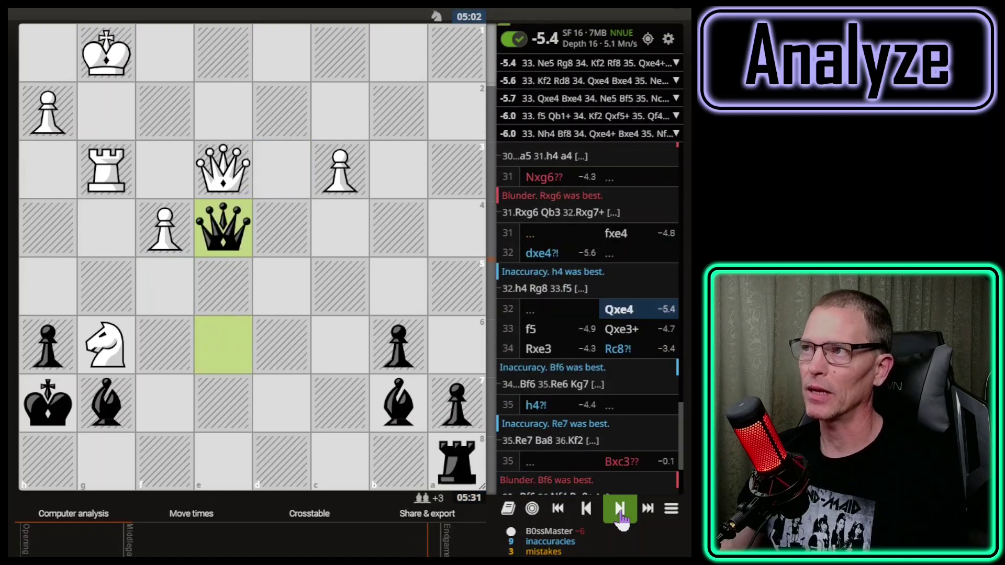
click(620, 510)
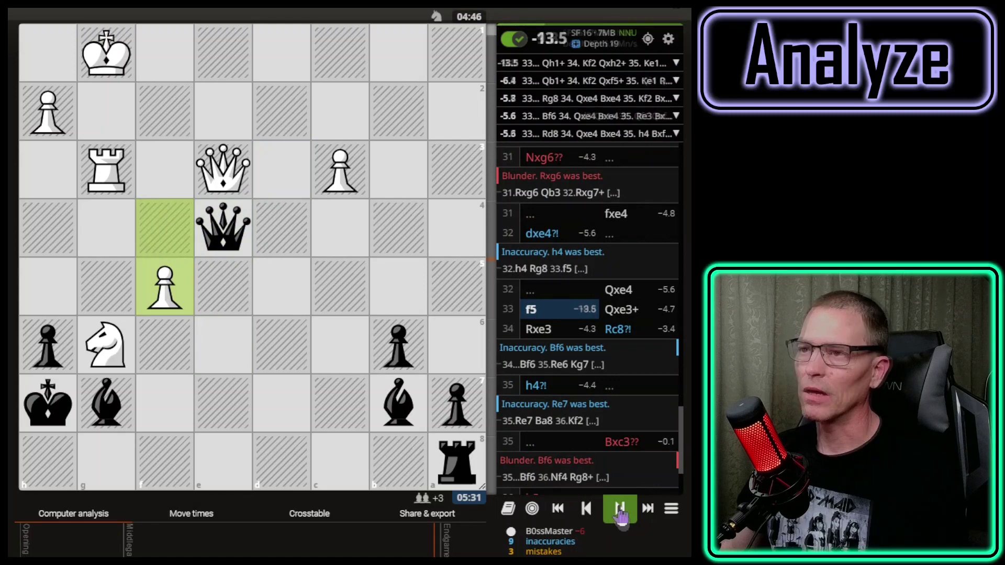
click(620, 513)
click(620, 512)
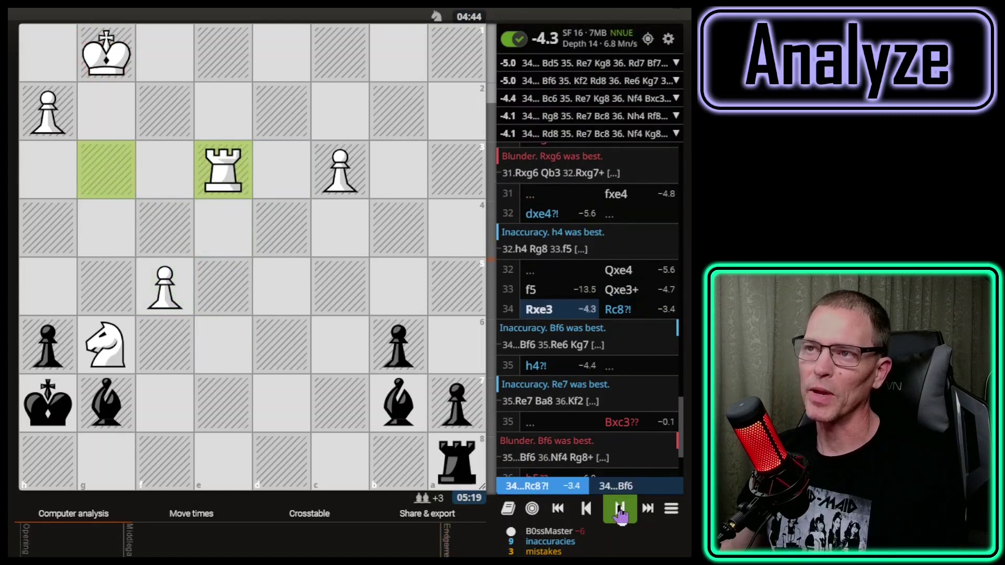
right_click(94, 344)
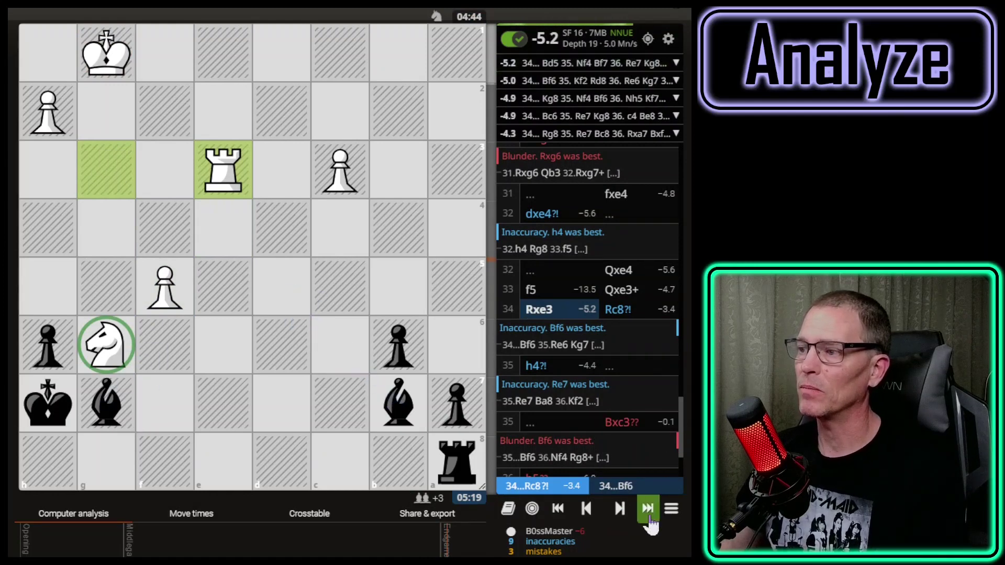
Step: Back at 33.f5, arrow Qe4–h1, h1 to h2 and the g3 rook to g2
double_click(587, 510)
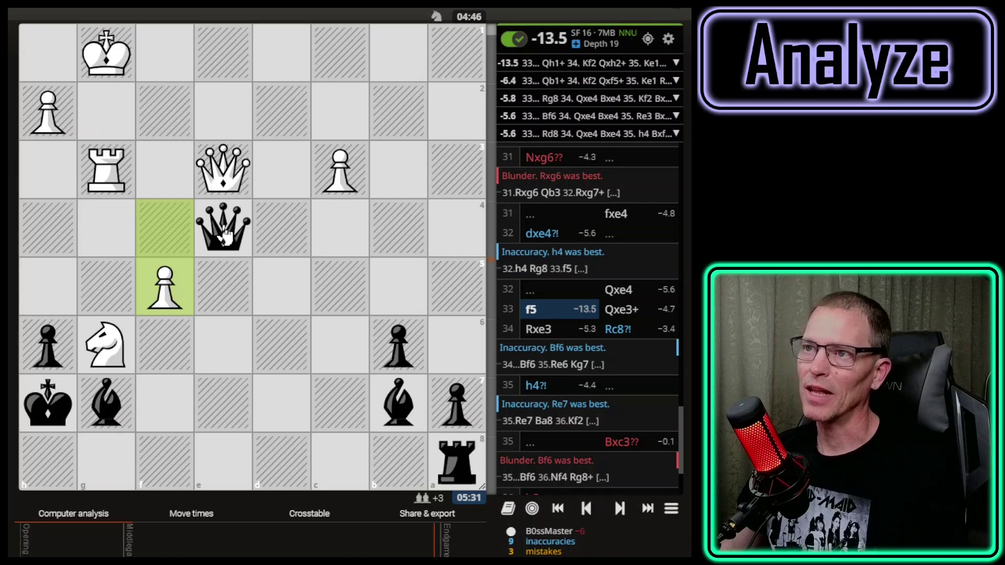
mouse_move(225, 235)
mouse_down()
mouse_move(45, 61)
mouse_move(168, 120)
mouse_up()
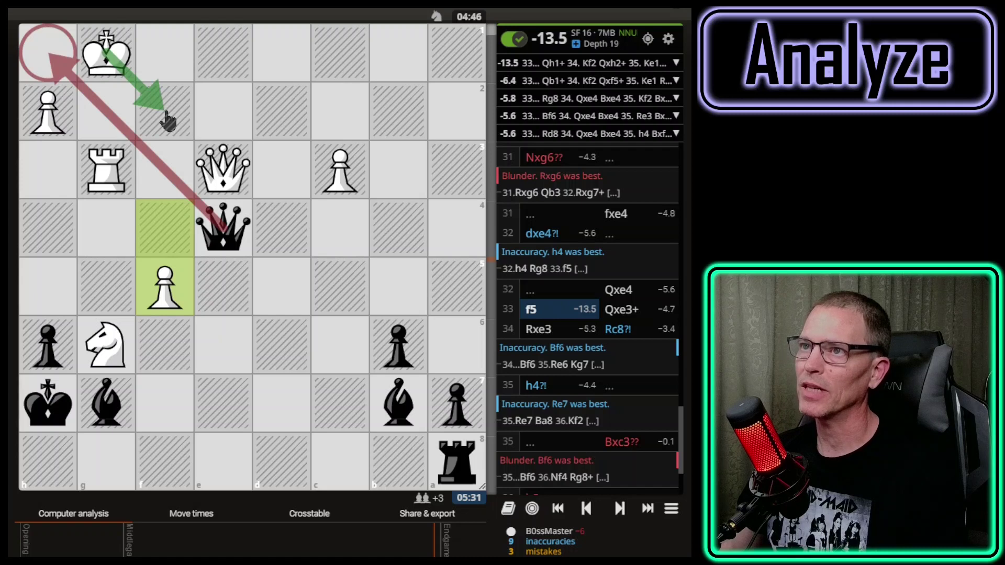
mouse_move(46, 52)
mouse_down()
mouse_move(49, 102)
mouse_move(61, 117)
mouse_up()
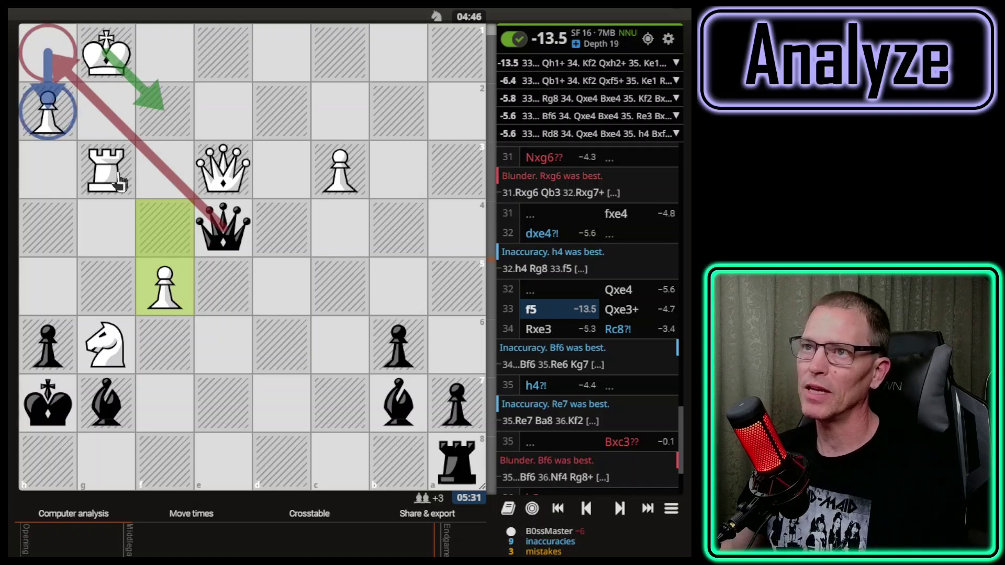
drag(116, 181, 116, 119)
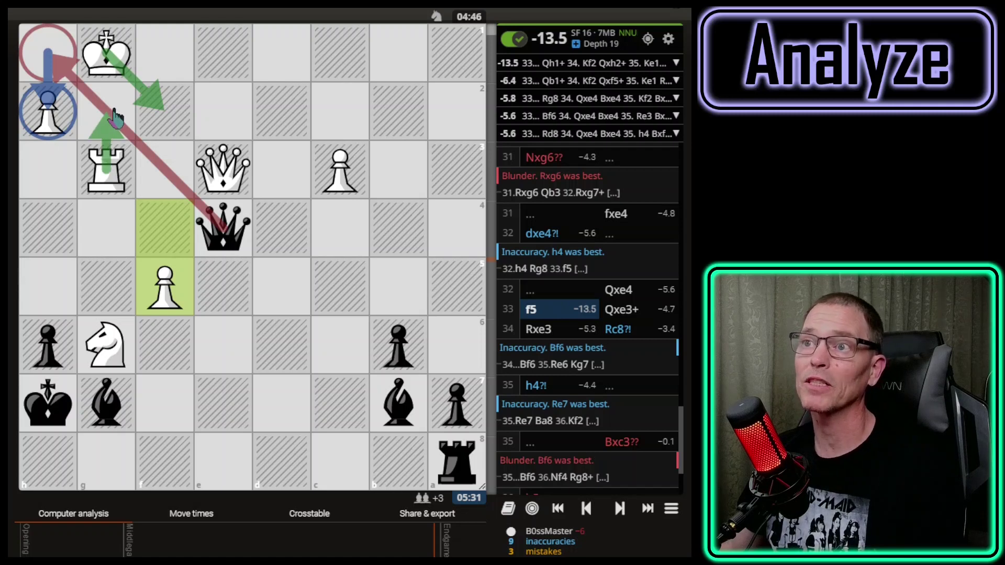
Step: Redraw the queen's path with h2 and king escape marked, finally keeping only e4–h1
click(243, 247)
mouse_move(225, 230)
mouse_down()
mouse_move(49, 53)
mouse_move(165, 115)
mouse_up()
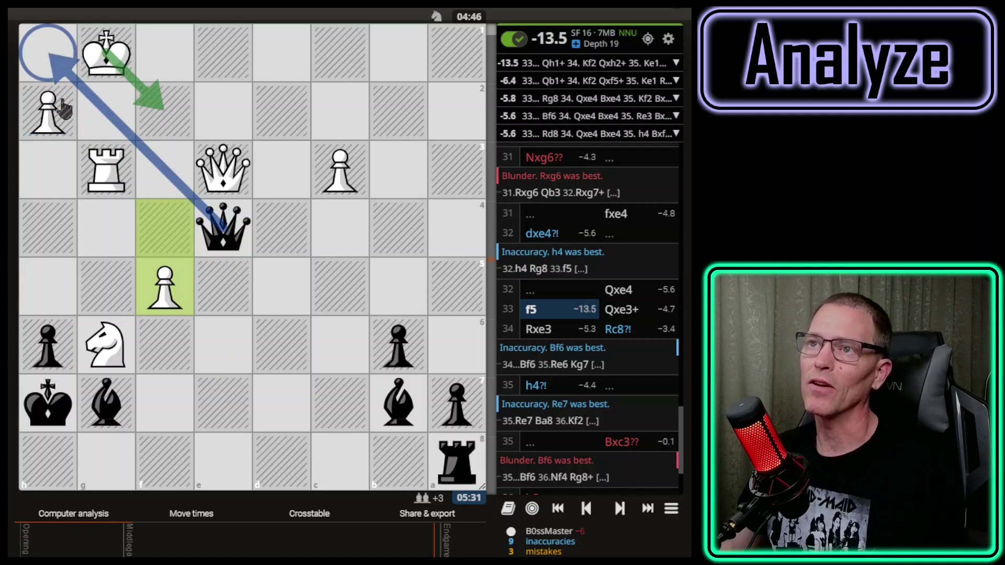
alt+right_click(48, 111)
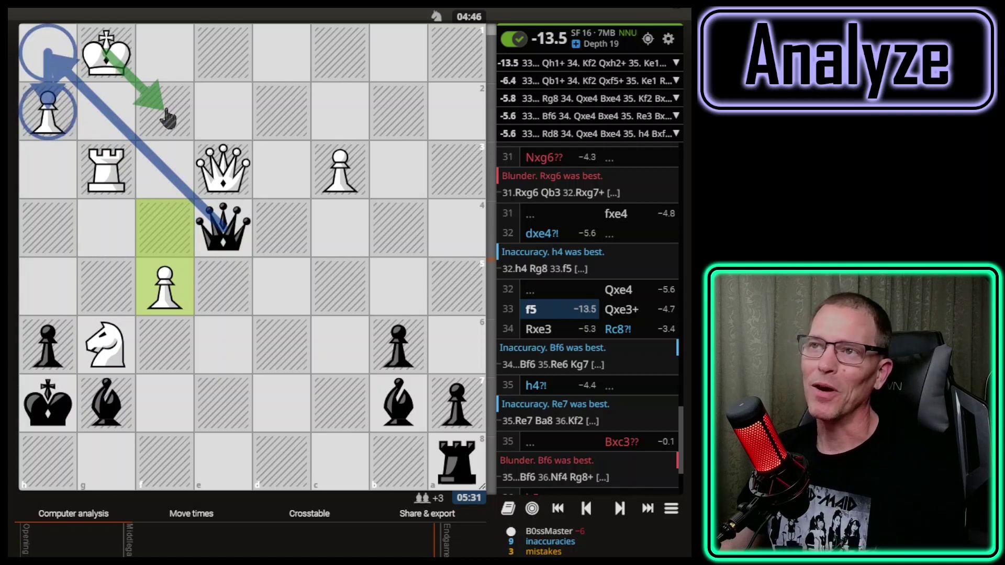
mouse_move(166, 116)
mouse_down()
mouse_move(158, 109)
mouse_move(214, 55)
mouse_up()
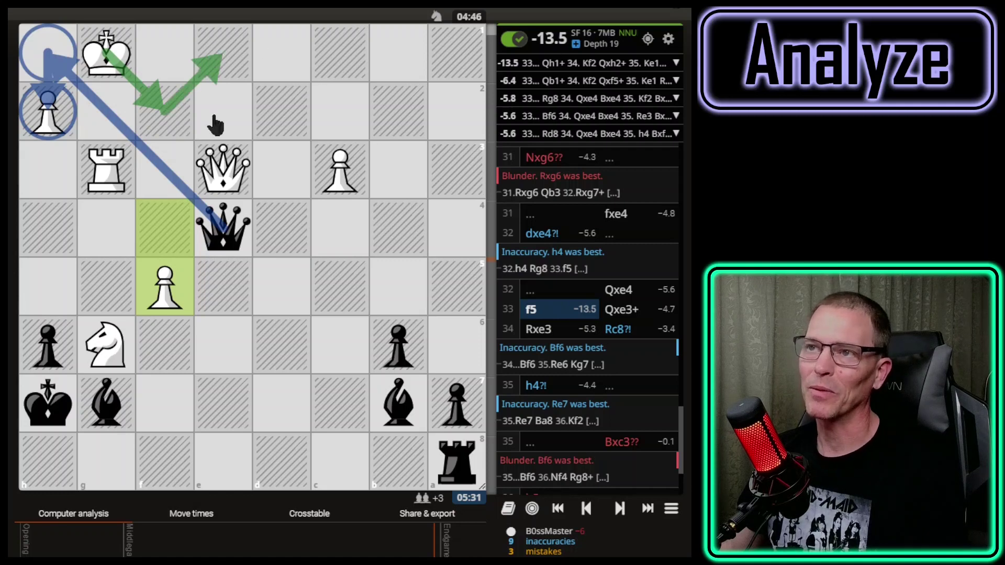
click(223, 230)
drag(223, 230, 76, 83)
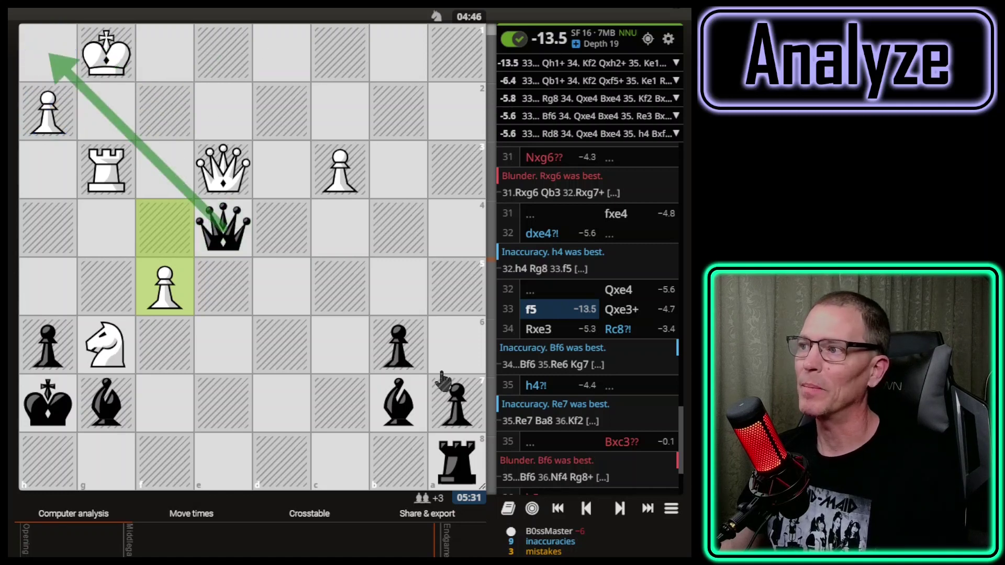
Step: Step through 33...Qxe3+, 34.Rxe3 and 35.h4 to reach 35...Bxc3??
click(632, 514)
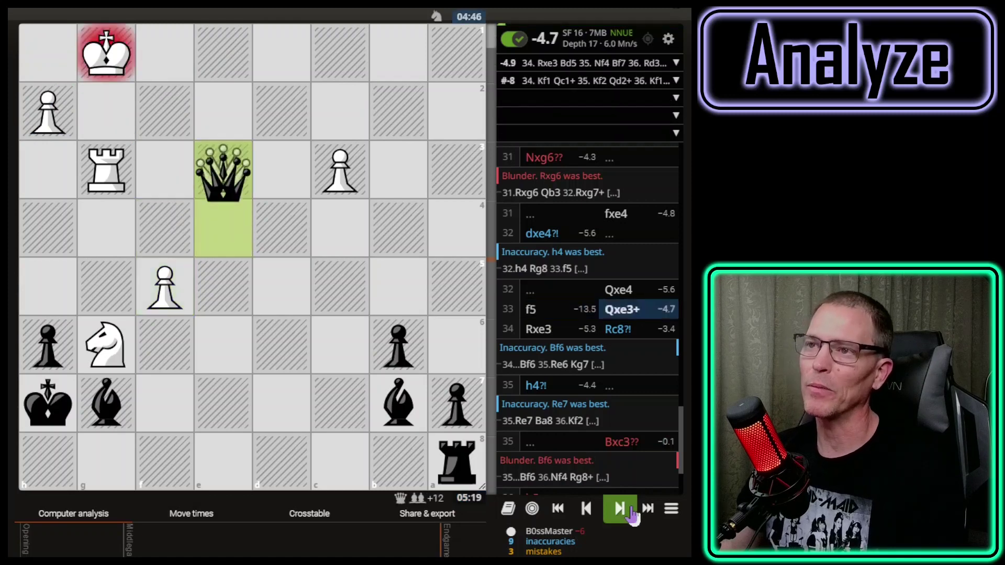
click(632, 515)
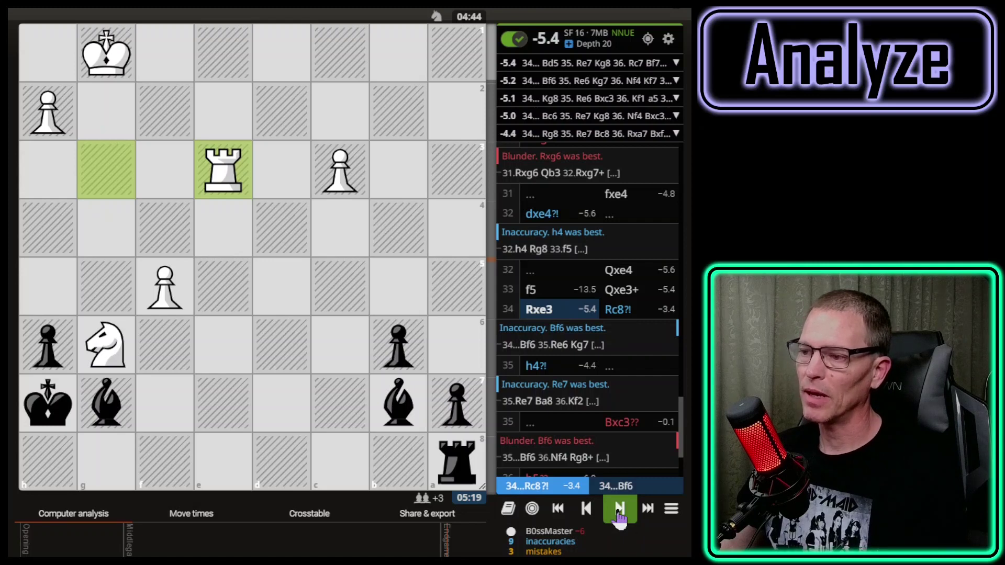
click(619, 511)
click(619, 510)
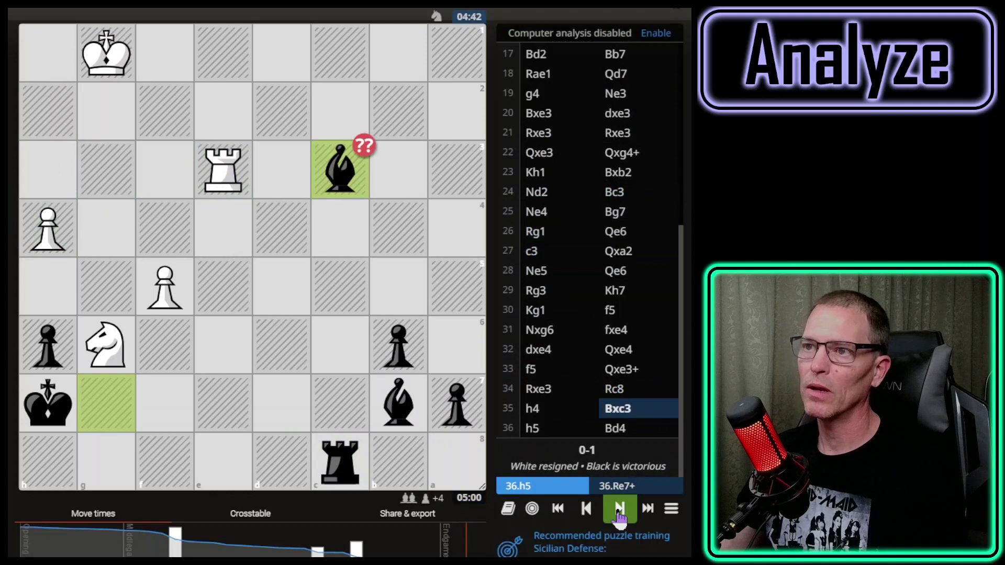
Step: Back at 35.h4, arrow the g7 bishop to c3 and the e3 rook to e7
click(586, 509)
drag(104, 403, 331, 172)
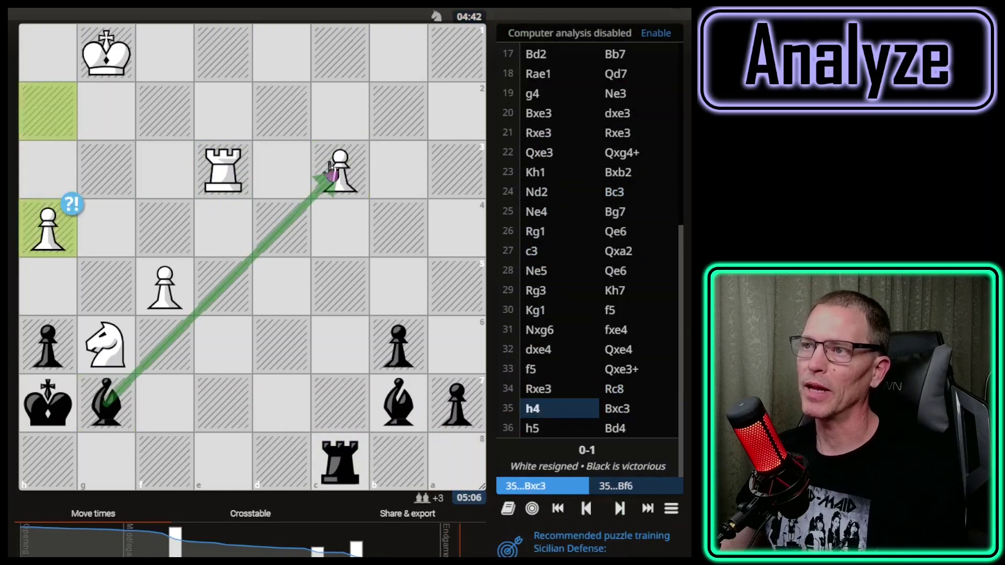
click(109, 406)
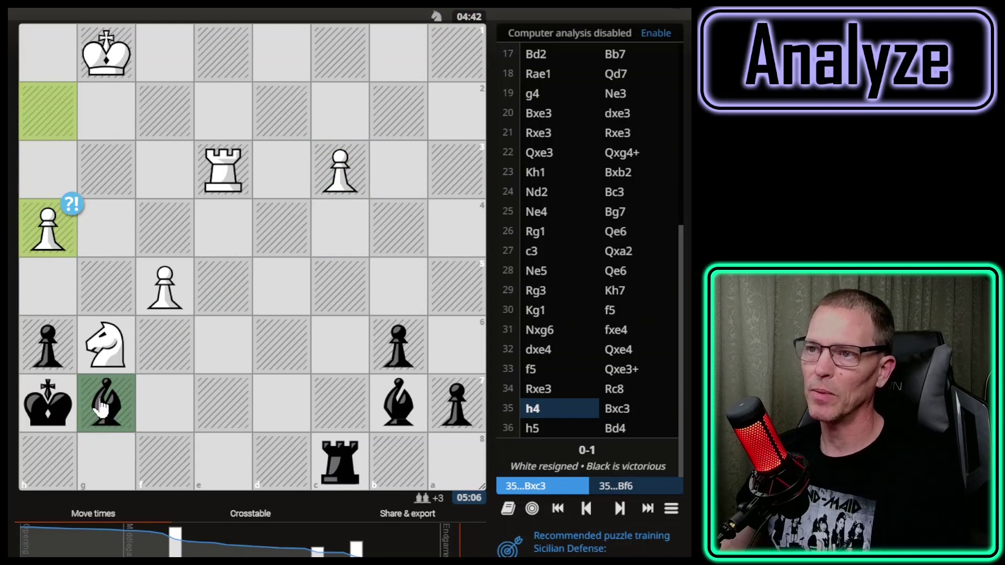
drag(105, 406, 341, 170)
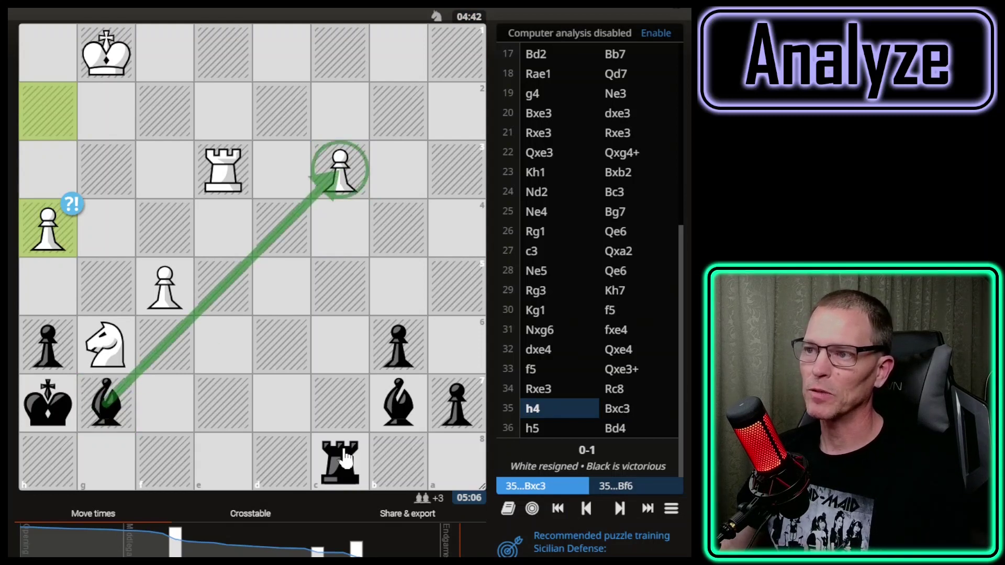
drag(223, 173, 246, 401)
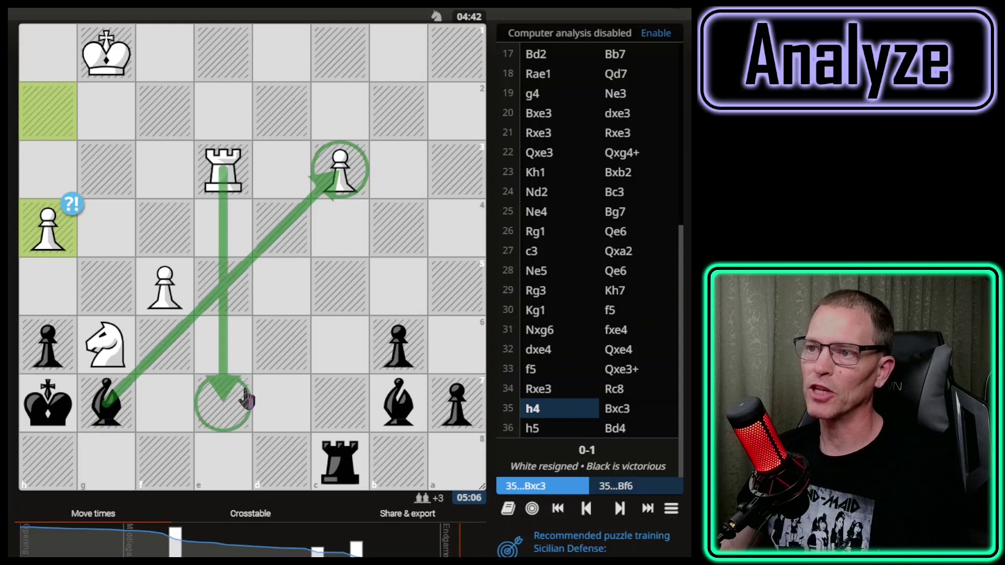
Step: Show the c8 rook hitting c3 and Re3–e7, circling the g7 bishop
click(104, 406)
mouse_move(340, 461)
mouse_down()
mouse_move(340, 170)
mouse_move(341, 188)
mouse_up()
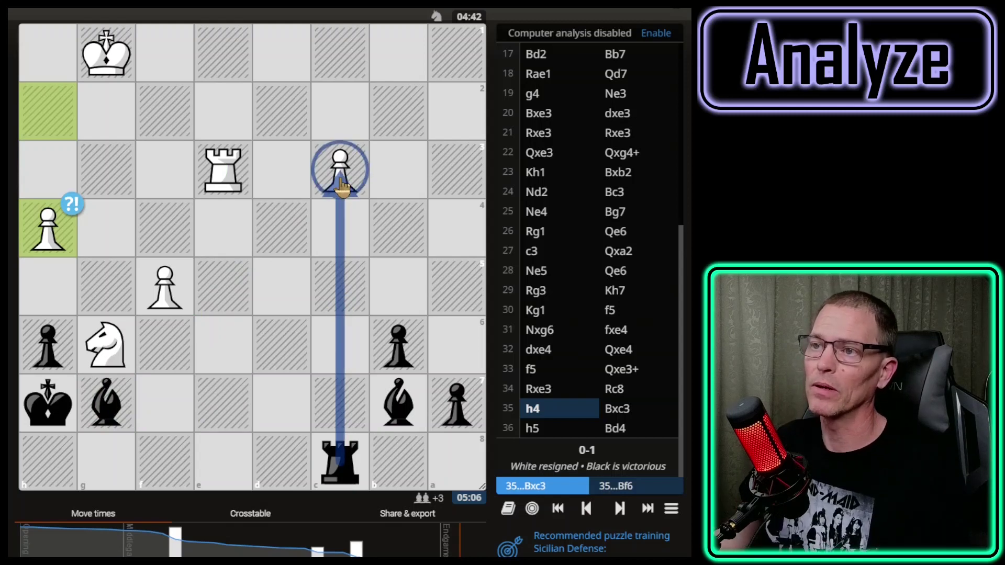
right_click(106, 404)
mouse_move(214, 183)
mouse_down()
mouse_move(234, 411)
mouse_move(407, 401)
mouse_up()
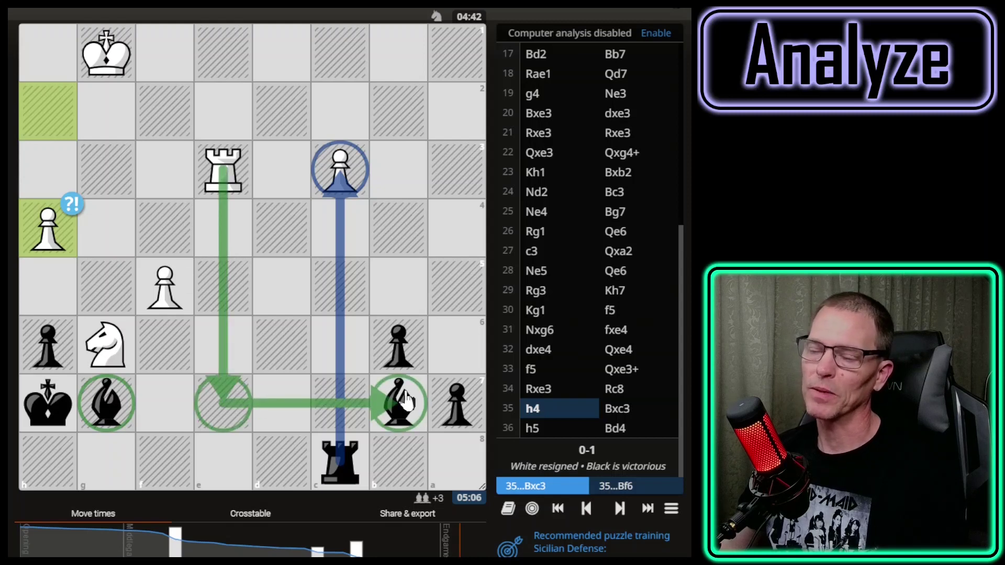
Step: Mark the Re7 tactic against g7, then circle c3 and switch on engine analysis
click(408, 401)
drag(224, 198, 219, 414)
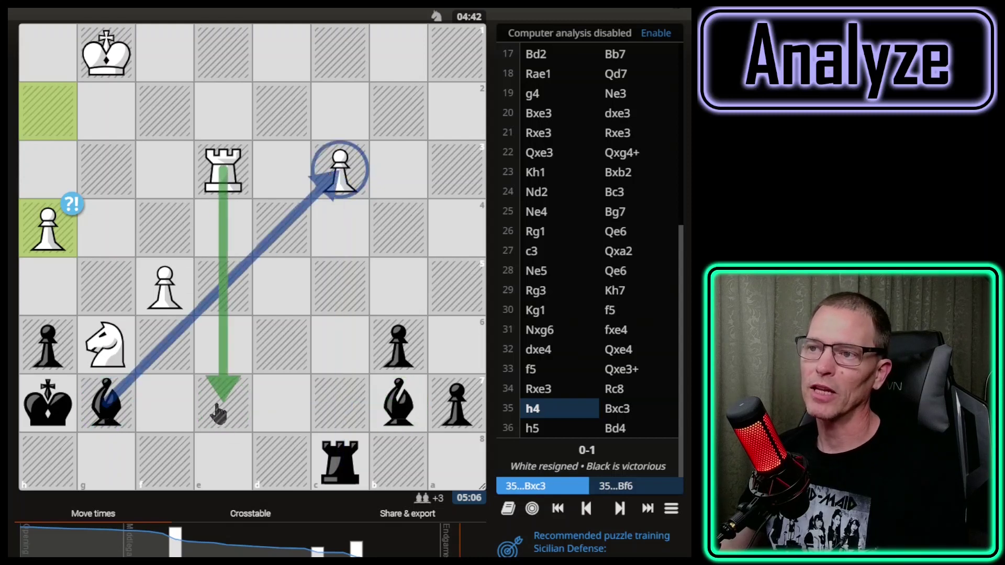
right_click(219, 413)
mouse_move(337, 214)
mouse_down()
mouse_move(134, 388)
mouse_move(106, 400)
mouse_up()
right_click(107, 401)
drag(223, 404, 398, 403)
click(337, 462)
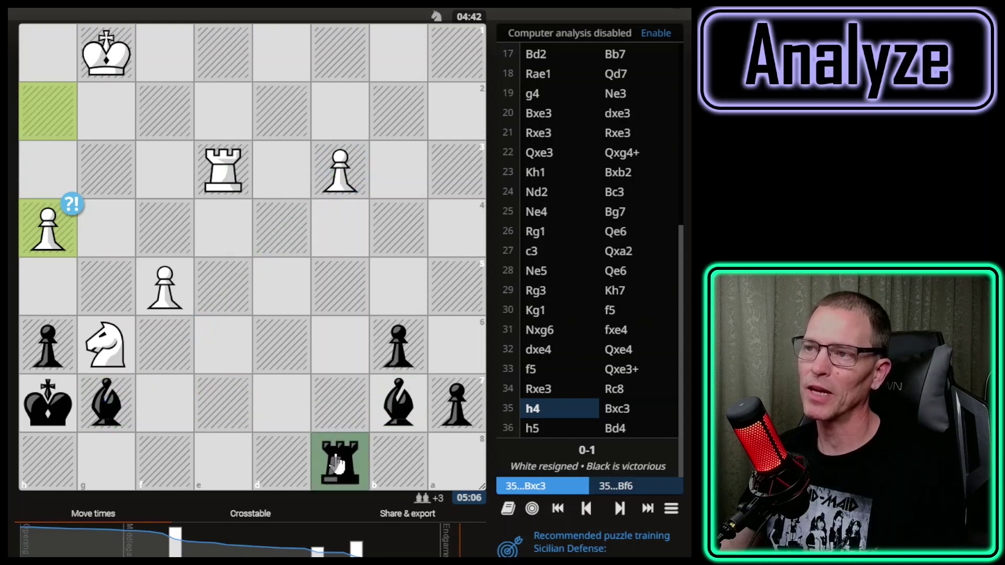
right_click(356, 173)
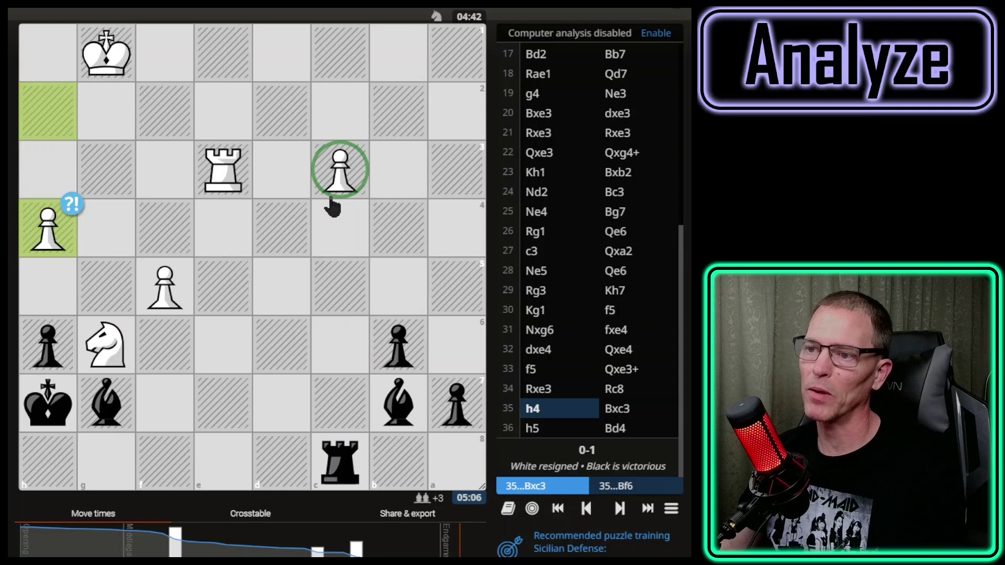
key(z)
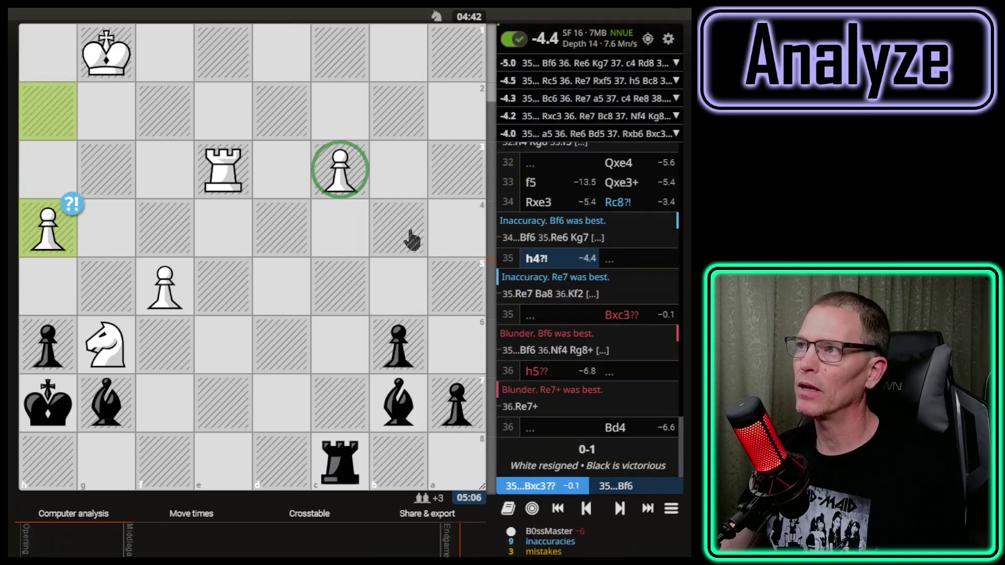
Step: Sketch the Bf6–e7, Rc4 and Re7 ideas with arrows, then clear them
drag(112, 417, 165, 343)
drag(168, 395, 229, 414)
click(228, 413)
mouse_move(340, 460)
mouse_down()
mouse_move(331, 225)
mouse_move(49, 228)
mouse_up()
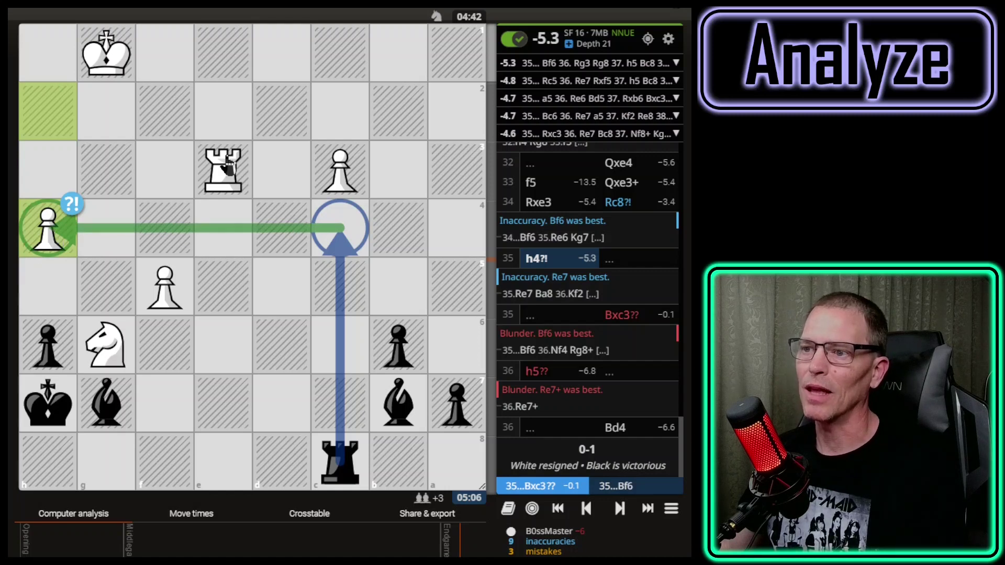
drag(229, 166, 223, 404)
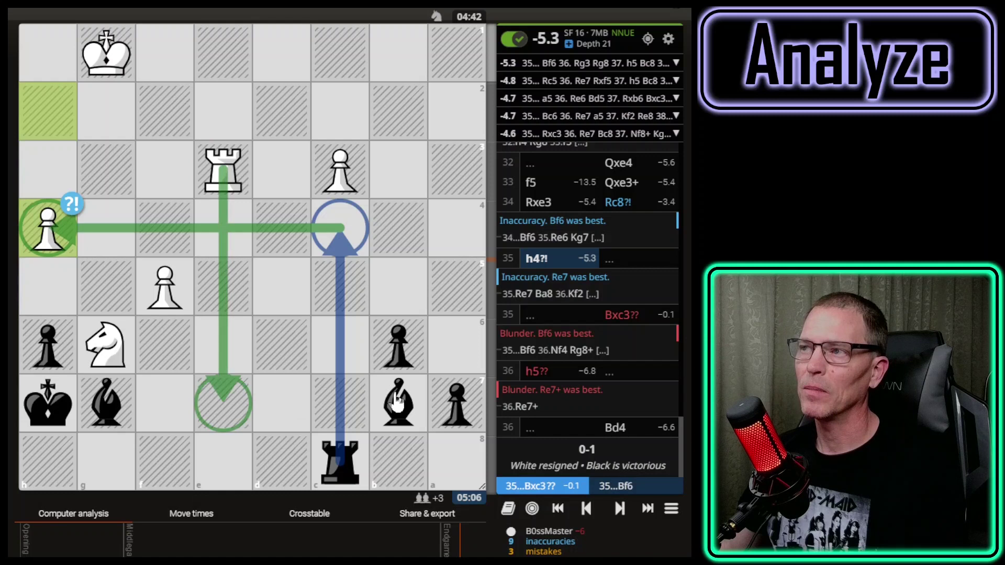
click(340, 464)
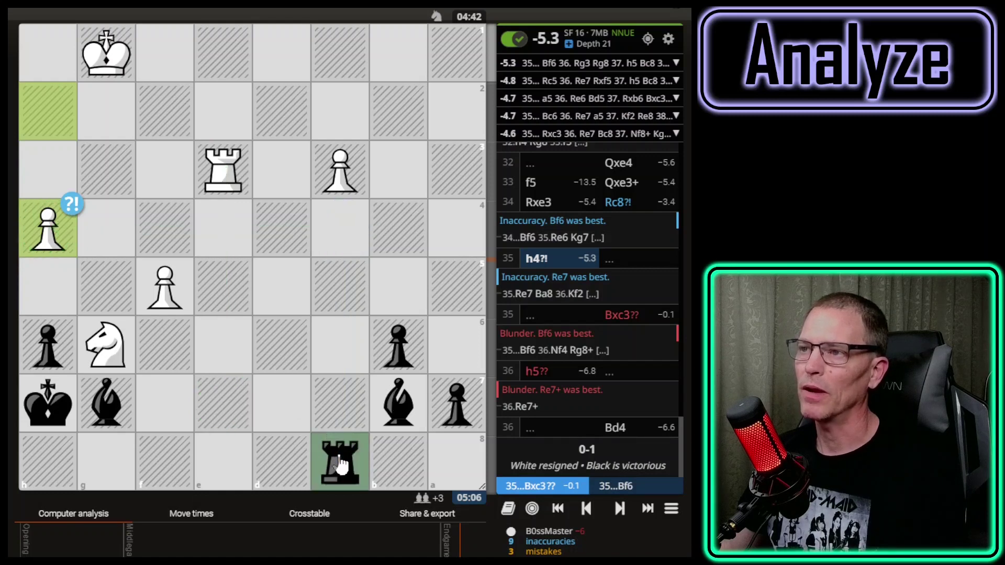
Step: Draw arrows for Re7, Rc5 and the f5–f6 pawn push, then clear the board
click(340, 464)
drag(223, 168, 231, 414)
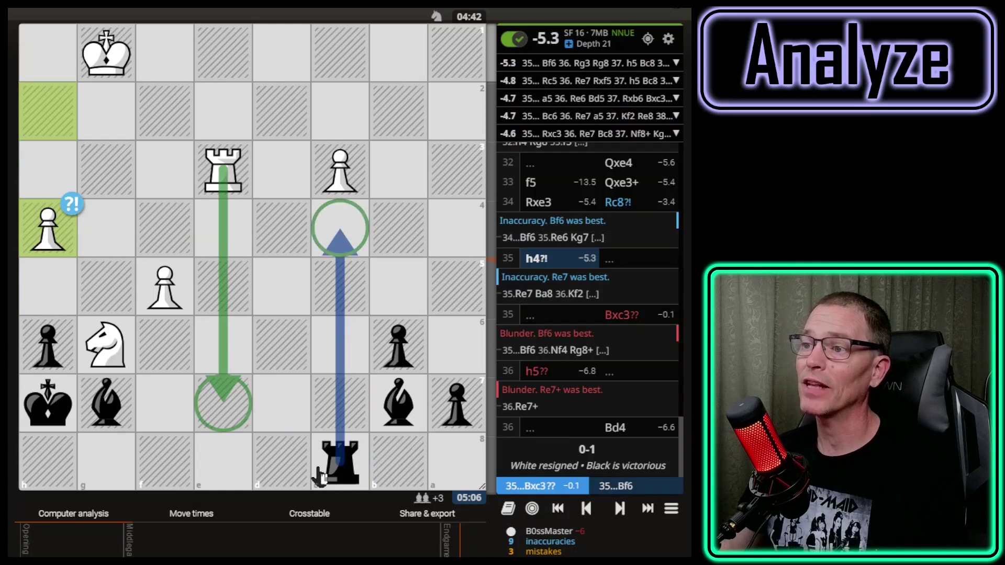
click(338, 465)
mouse_move(338, 465)
mouse_down()
mouse_move(347, 289)
mouse_move(186, 300)
mouse_up()
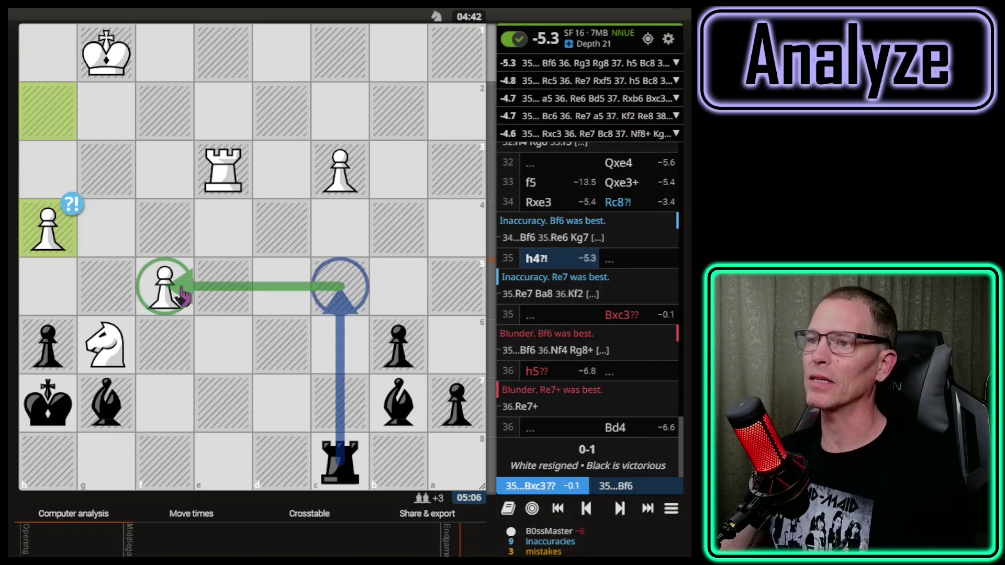
drag(182, 296, 178, 357)
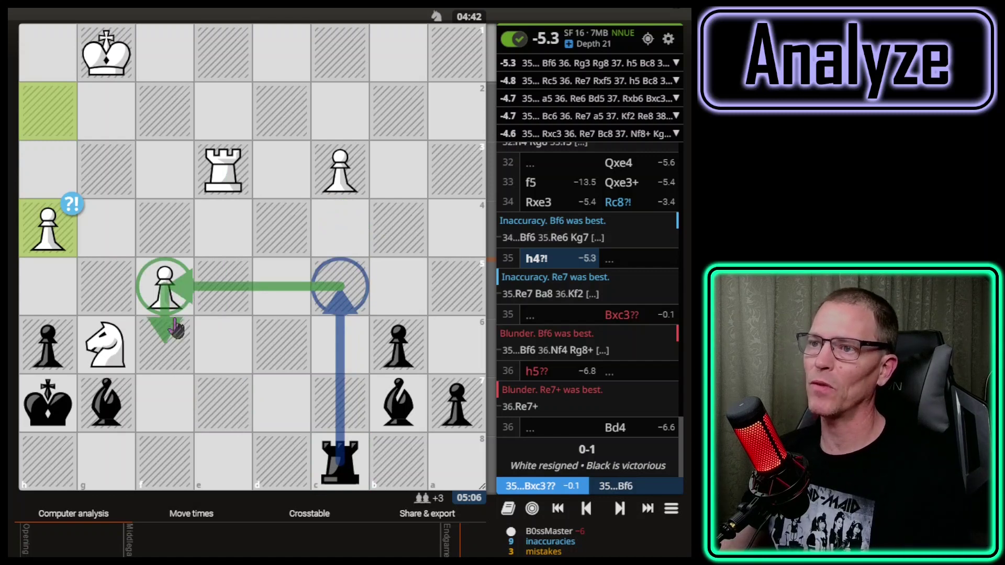
click(338, 463)
Step: Map Re7–e8, Rc5 against f5, Kg6 and h5 ideas, clear them, and advance to 35...Bxc3??
drag(223, 169, 223, 403)
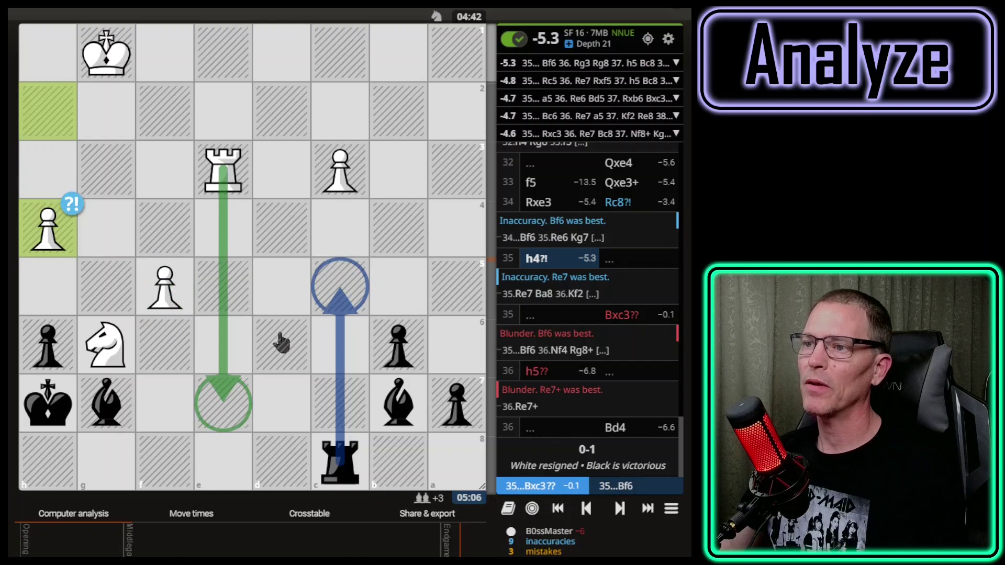
drag(340, 287, 172, 297)
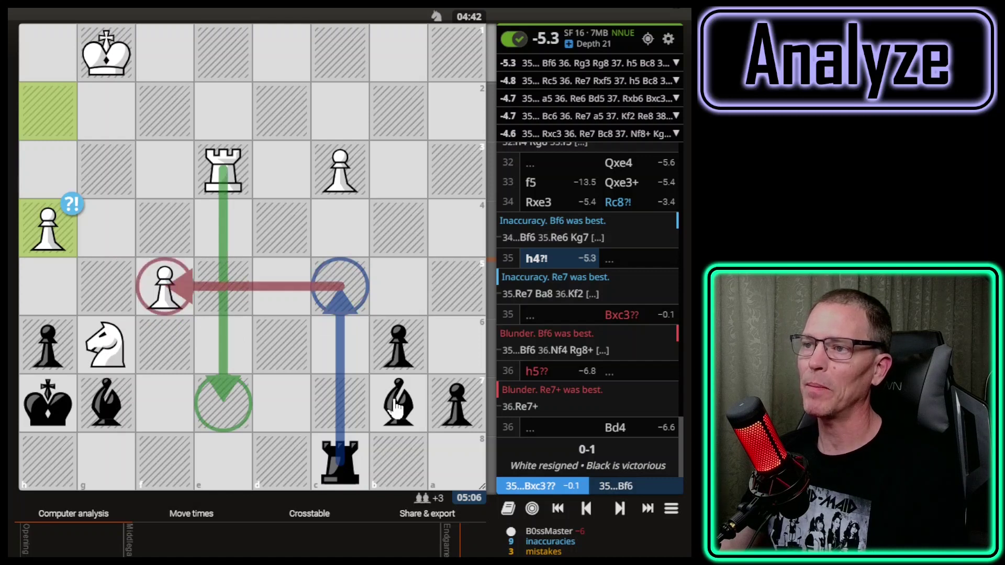
drag(48, 403, 99, 347)
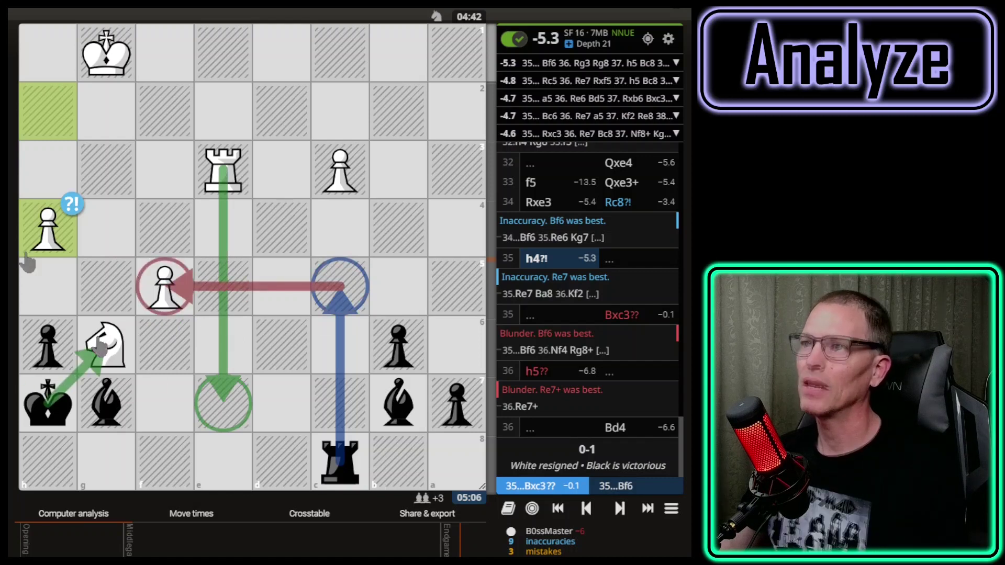
drag(48, 230, 48, 272)
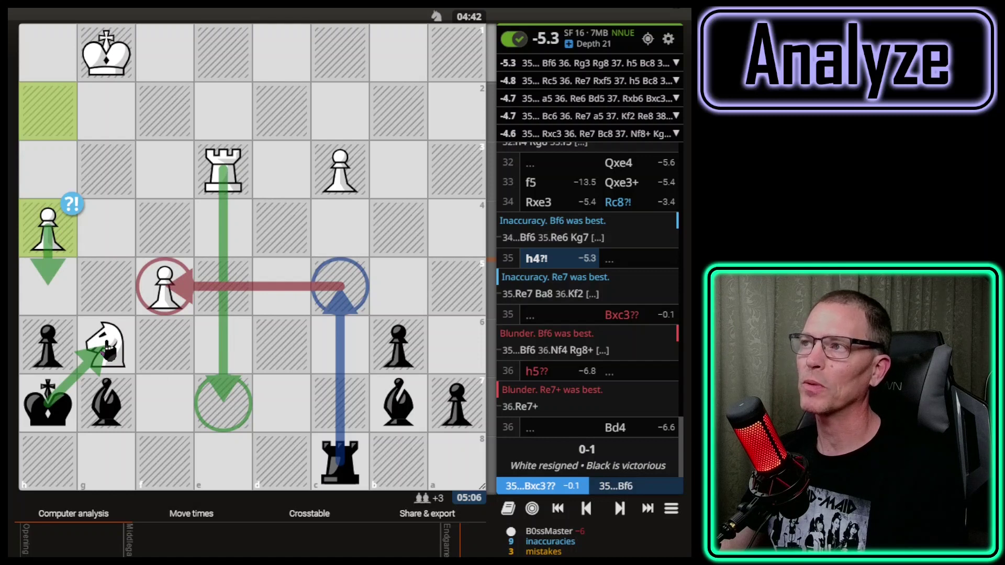
drag(398, 403, 343, 461)
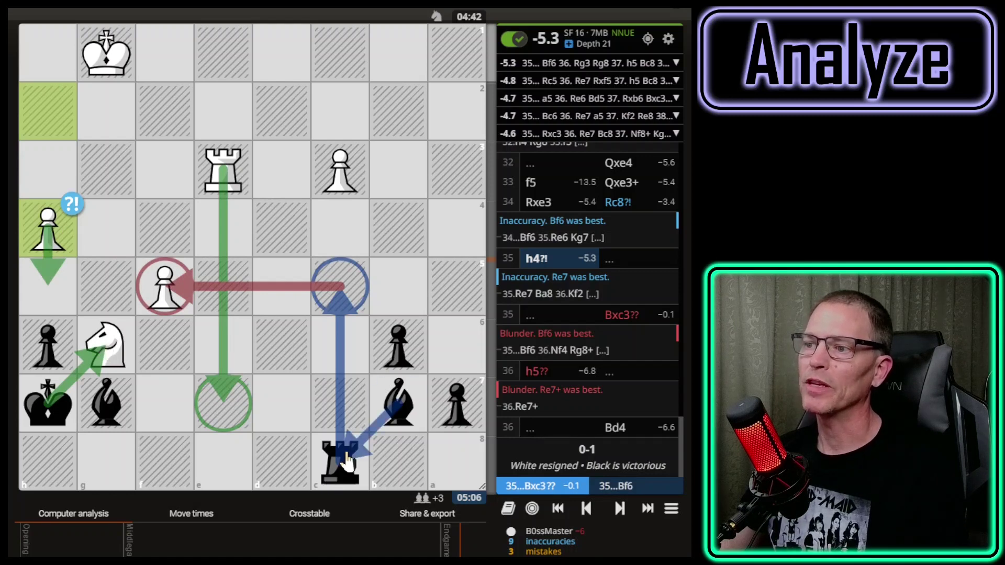
right_click(345, 461)
drag(224, 403, 224, 474)
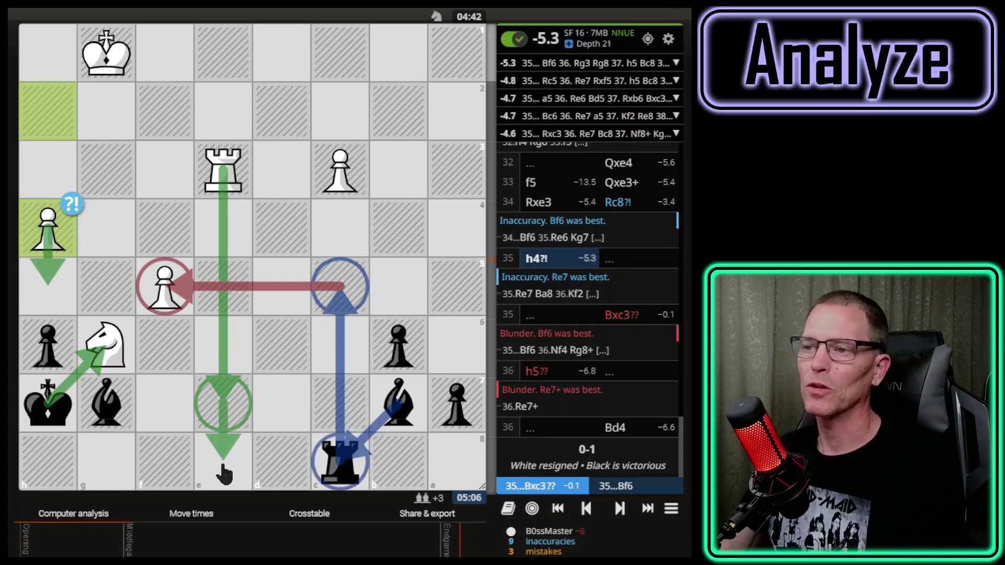
drag(164, 301, 354, 293)
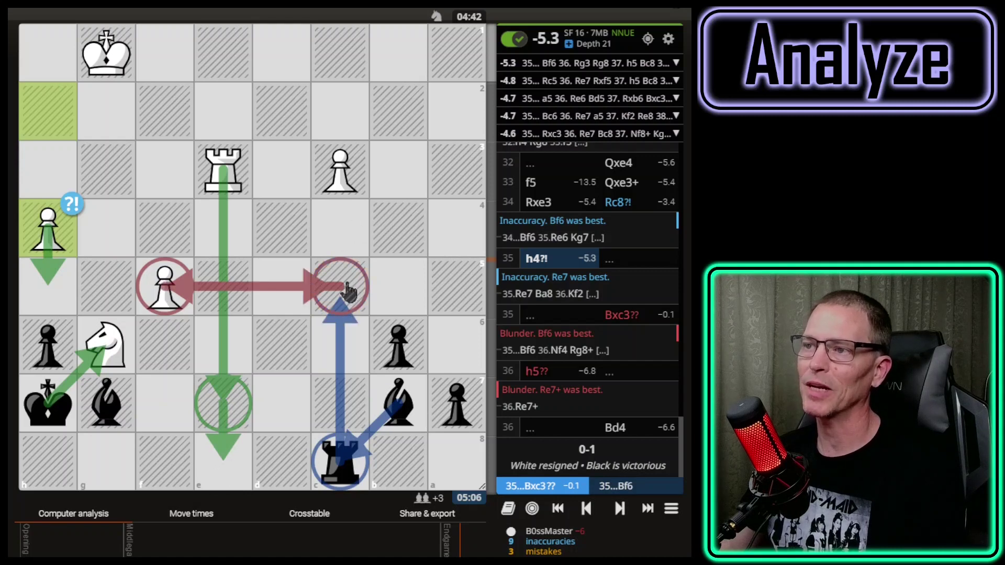
click(351, 454)
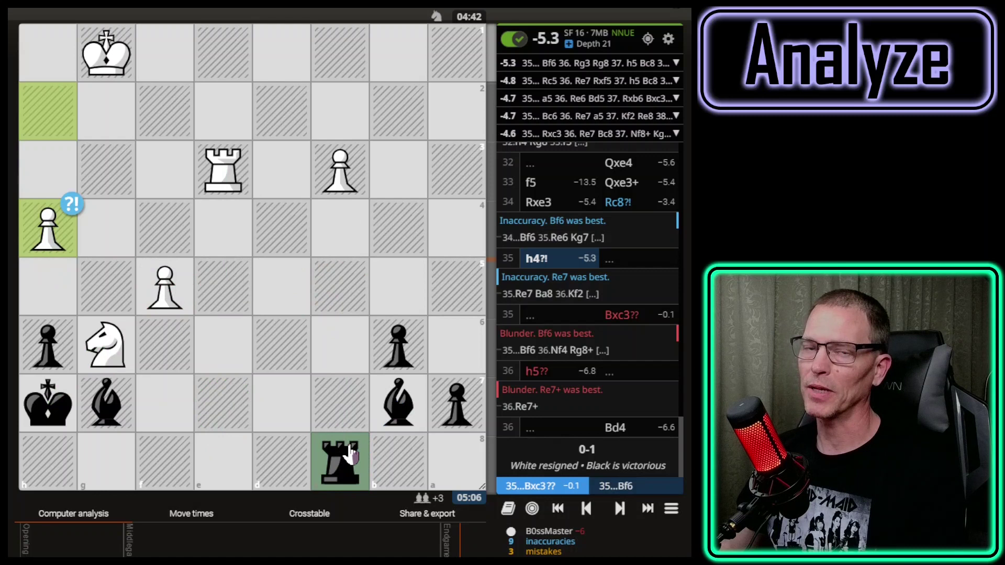
click(620, 510)
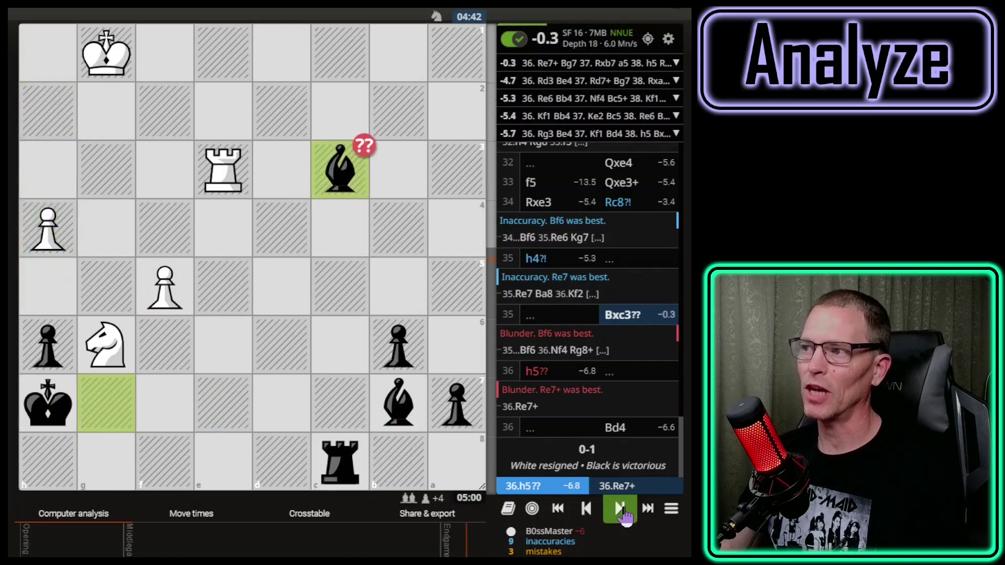
click(625, 516)
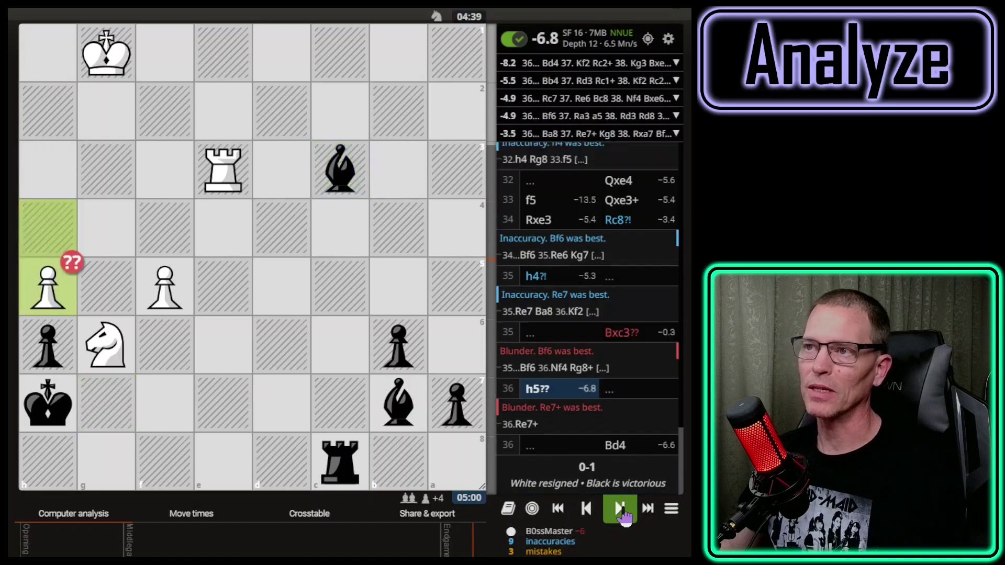
key(Left)
mouse_move(227, 194)
mouse_down()
mouse_move(226, 422)
mouse_move(236, 419)
mouse_up()
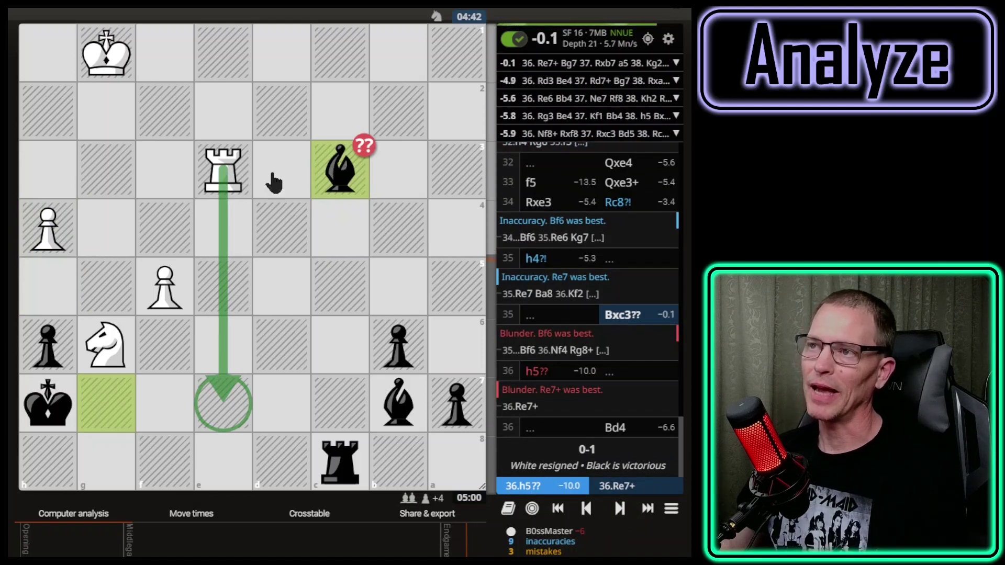
mouse_move(218, 173)
mouse_down()
mouse_move(220, 414)
mouse_move(223, 402)
mouse_move(396, 403)
mouse_up()
right_click(223, 403)
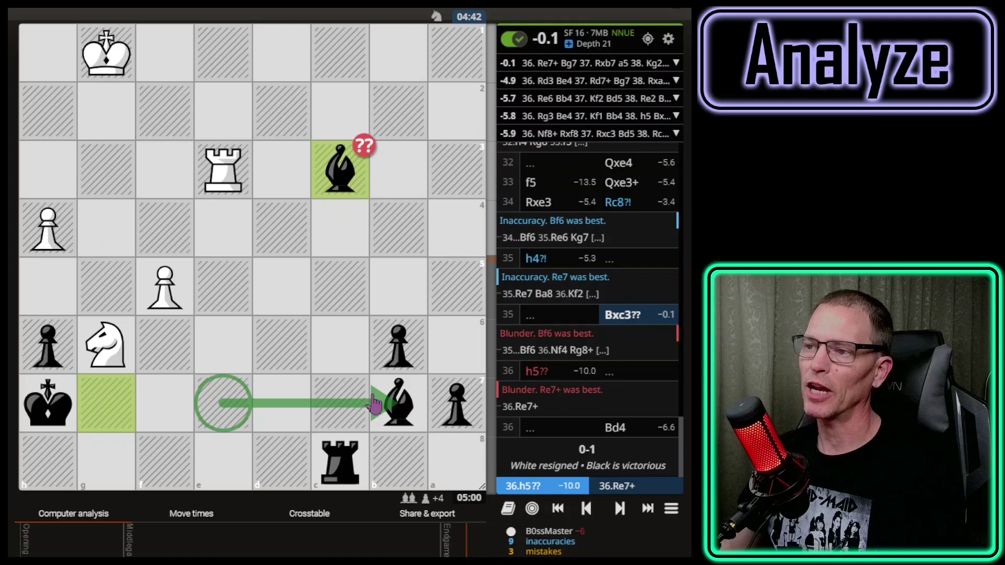
click(624, 513)
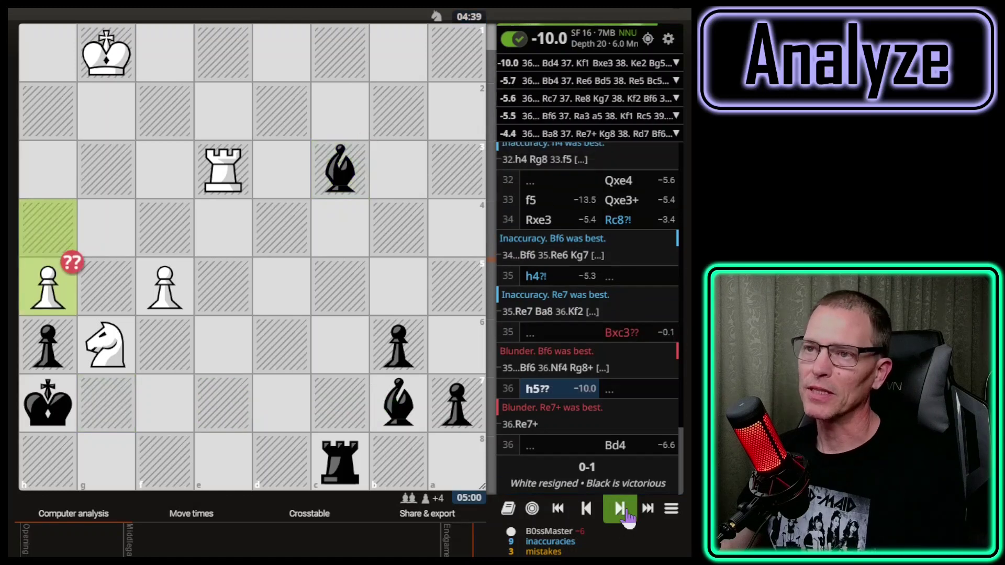
click(624, 513)
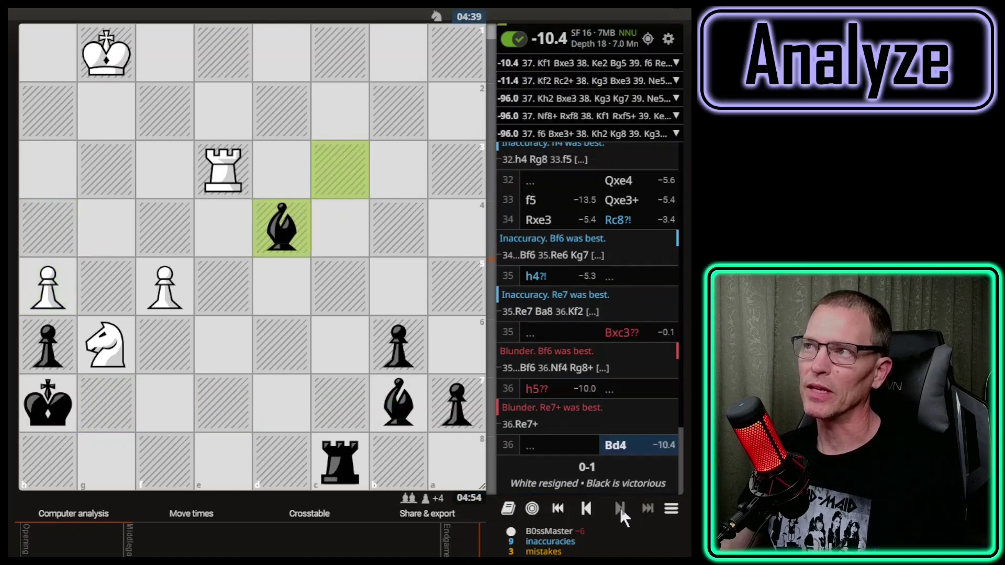
click(585, 512)
drag(282, 228, 110, 57)
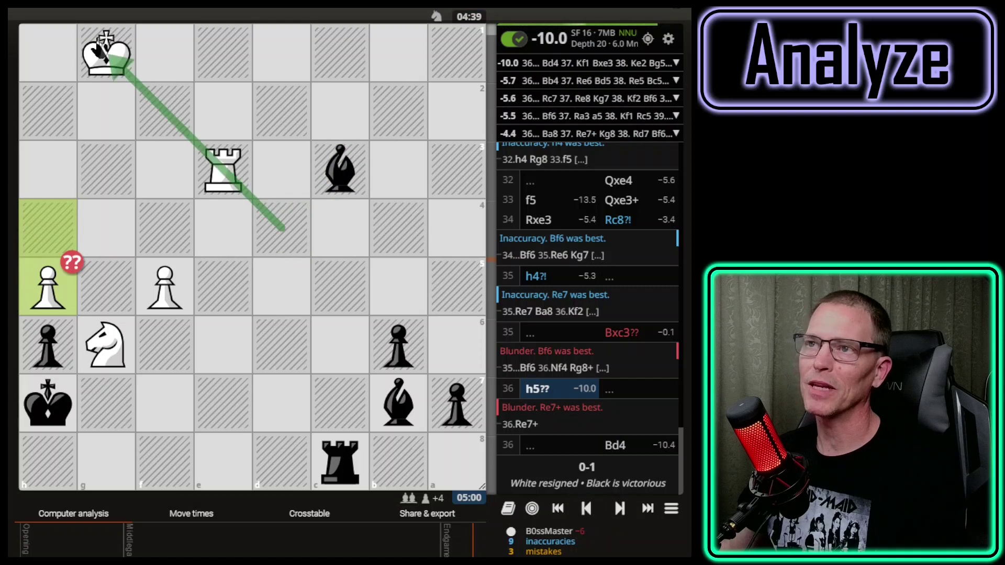
click(619, 510)
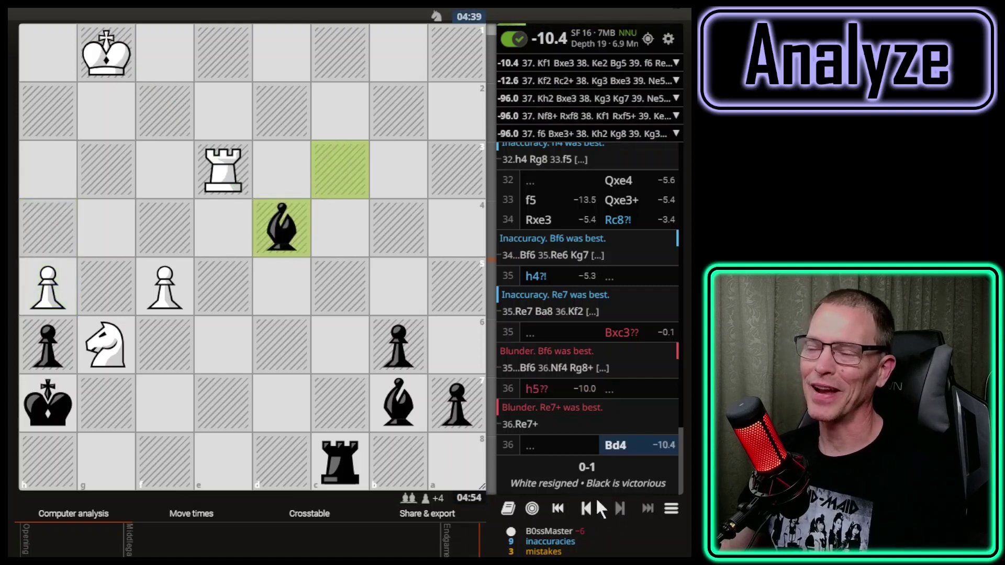
right_click(106, 53)
right_click(220, 169)
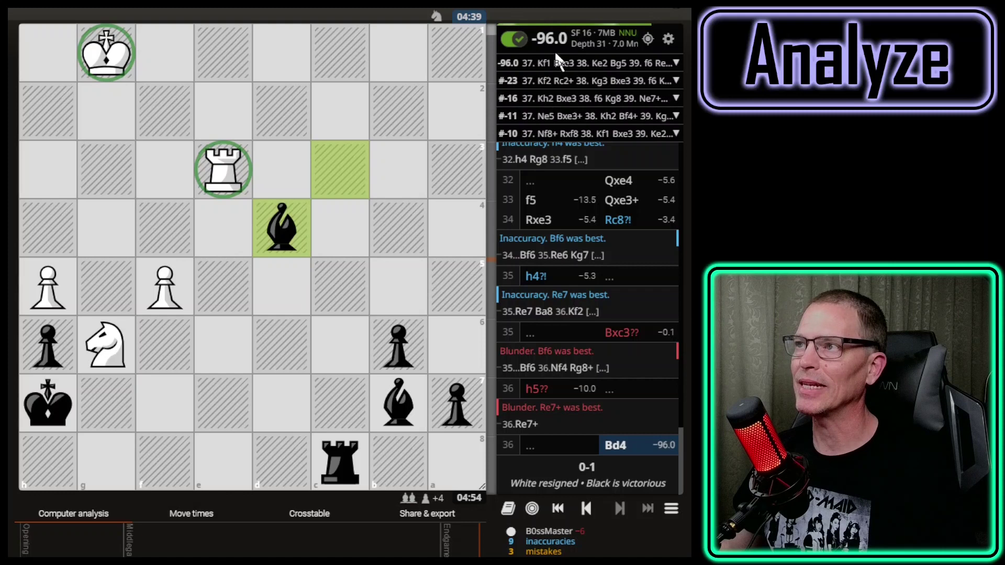
key(Left)
key(Left)
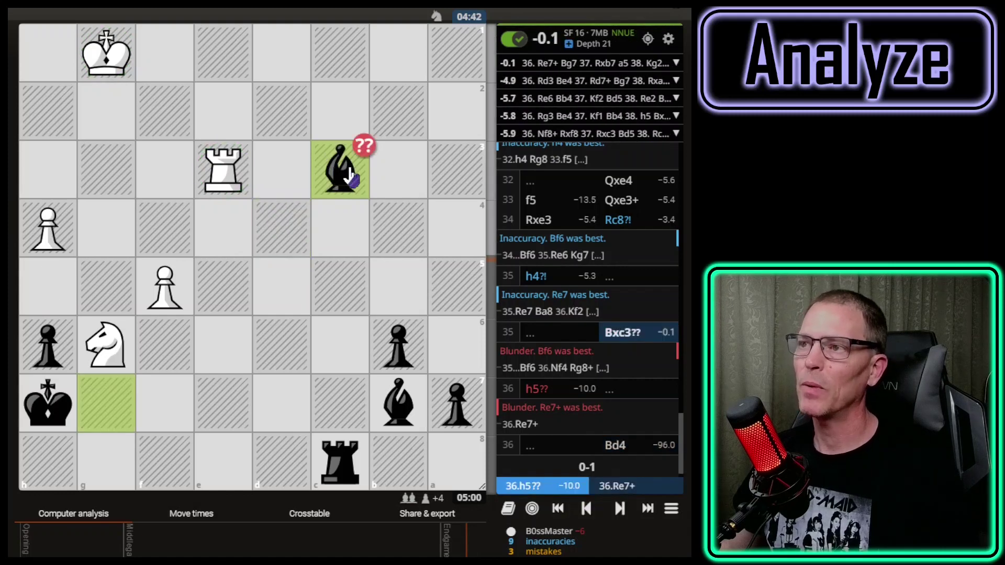